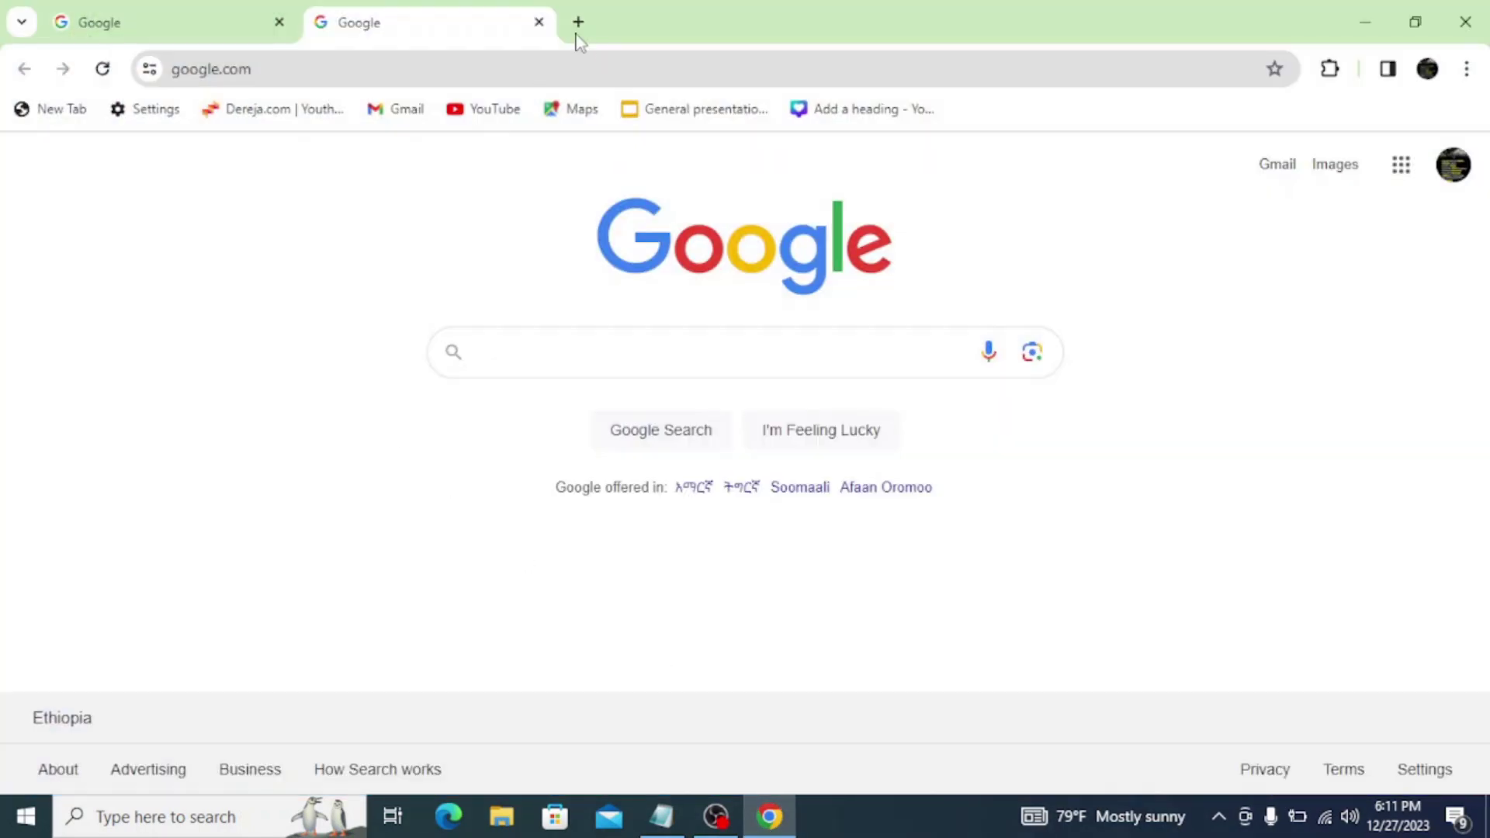
Search Google for 'office customisation tool' and open the Office Customization Tool result
left_click(538, 22)
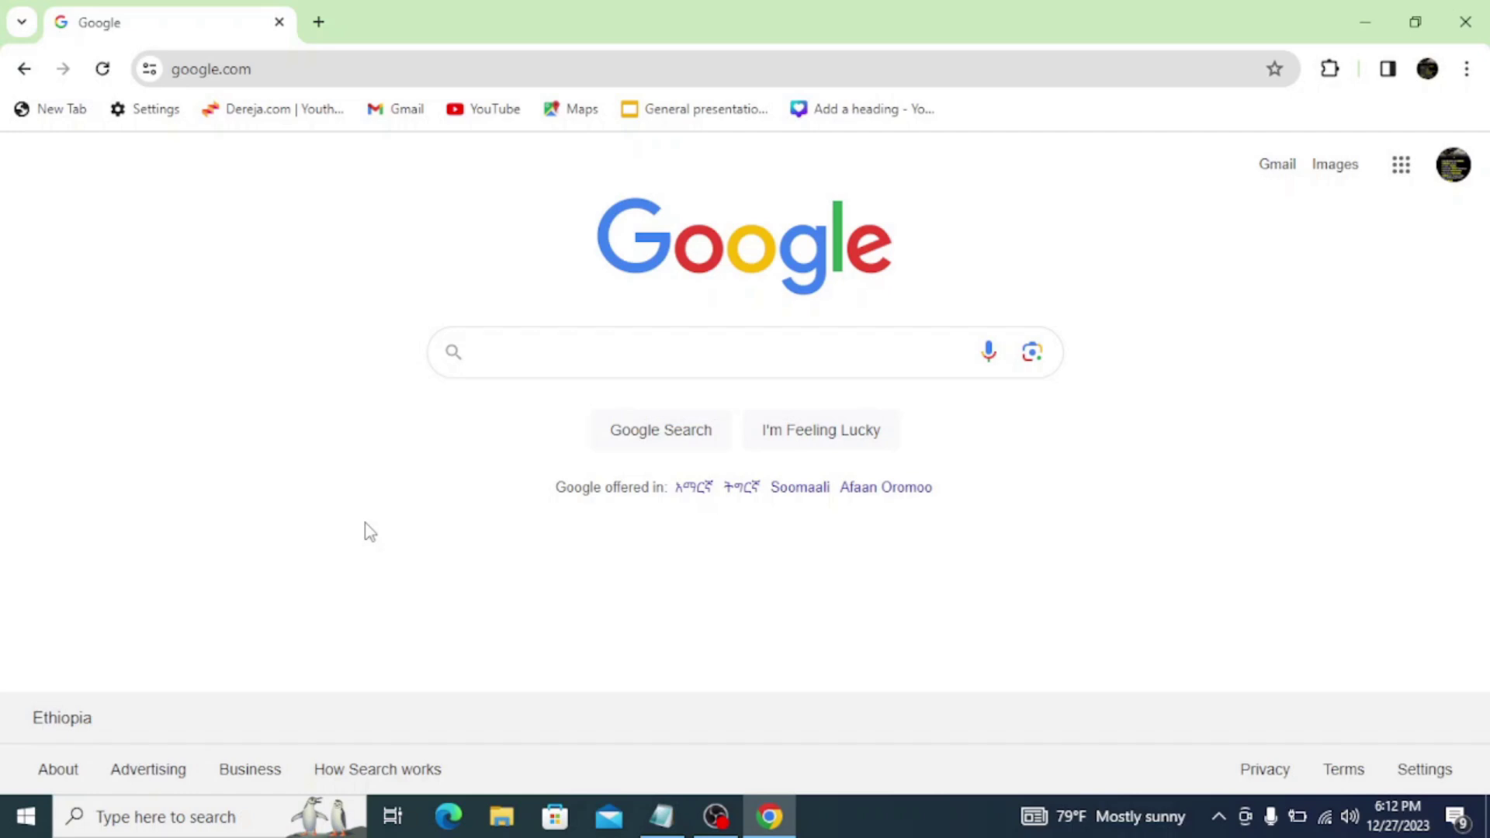
type("office cu")
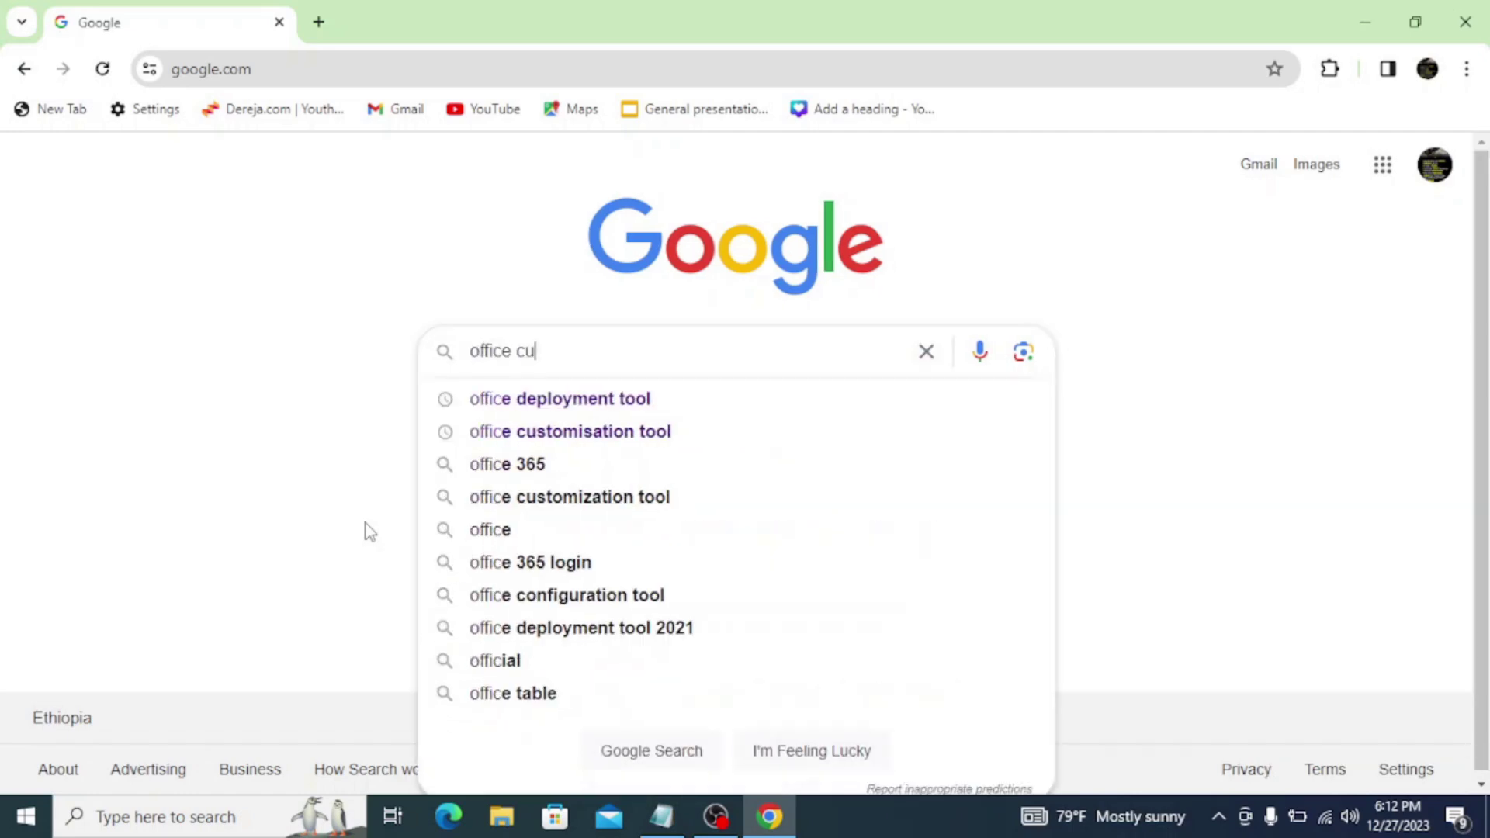
type("stomisat")
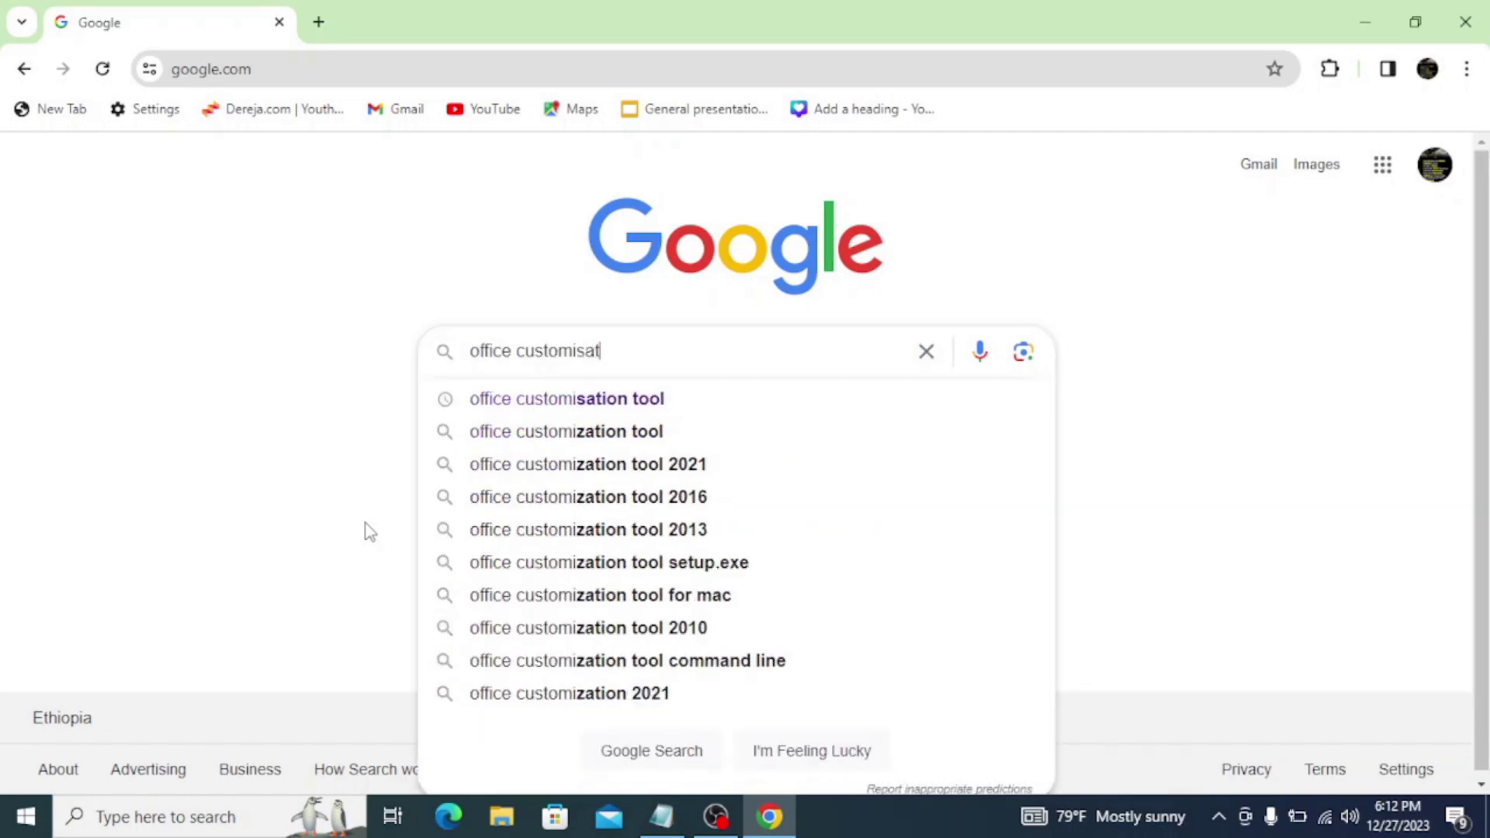
type("ion tool")
key("Return")
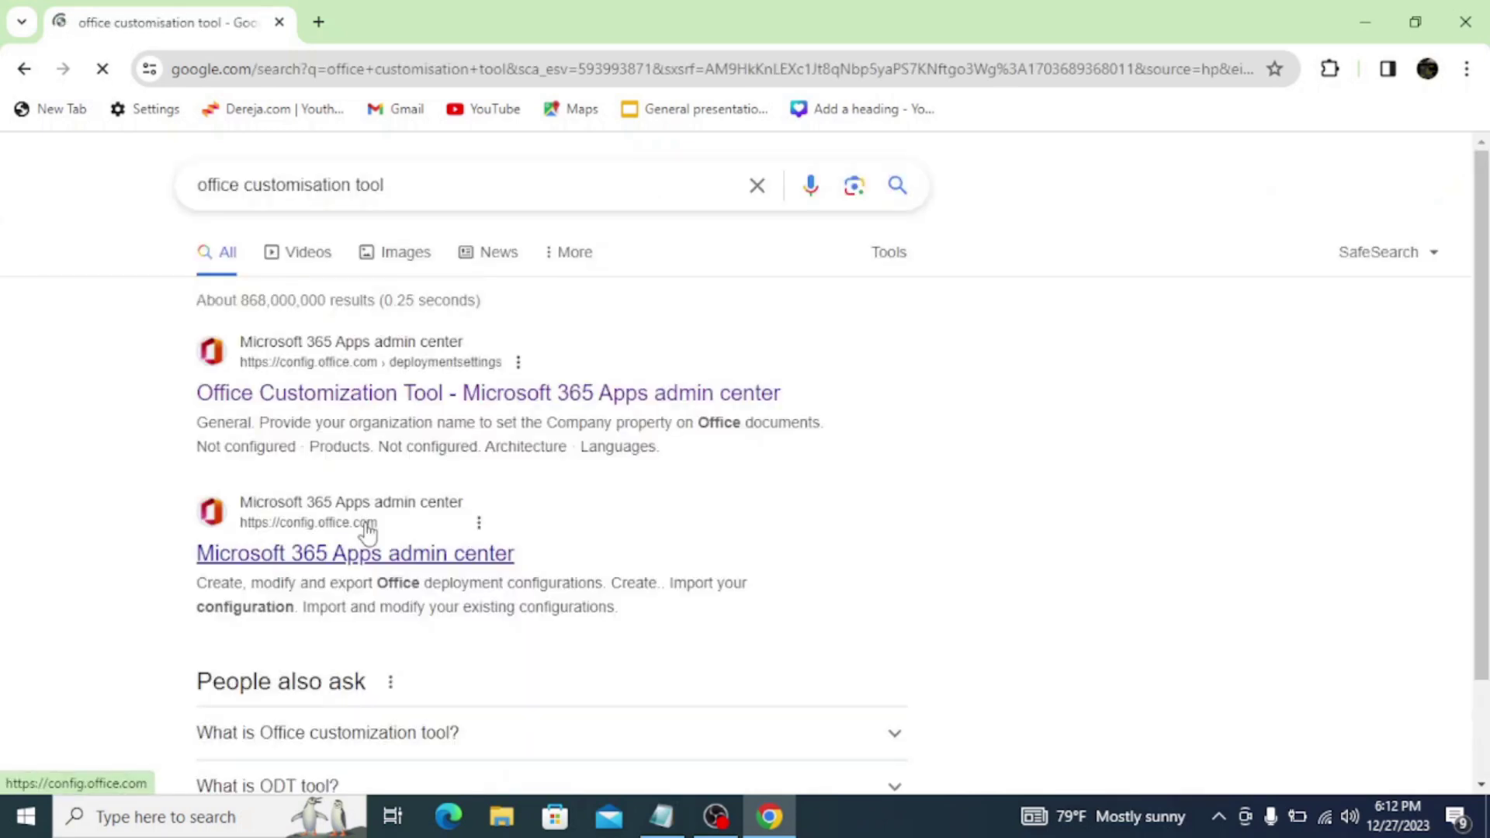
left_click(332, 399)
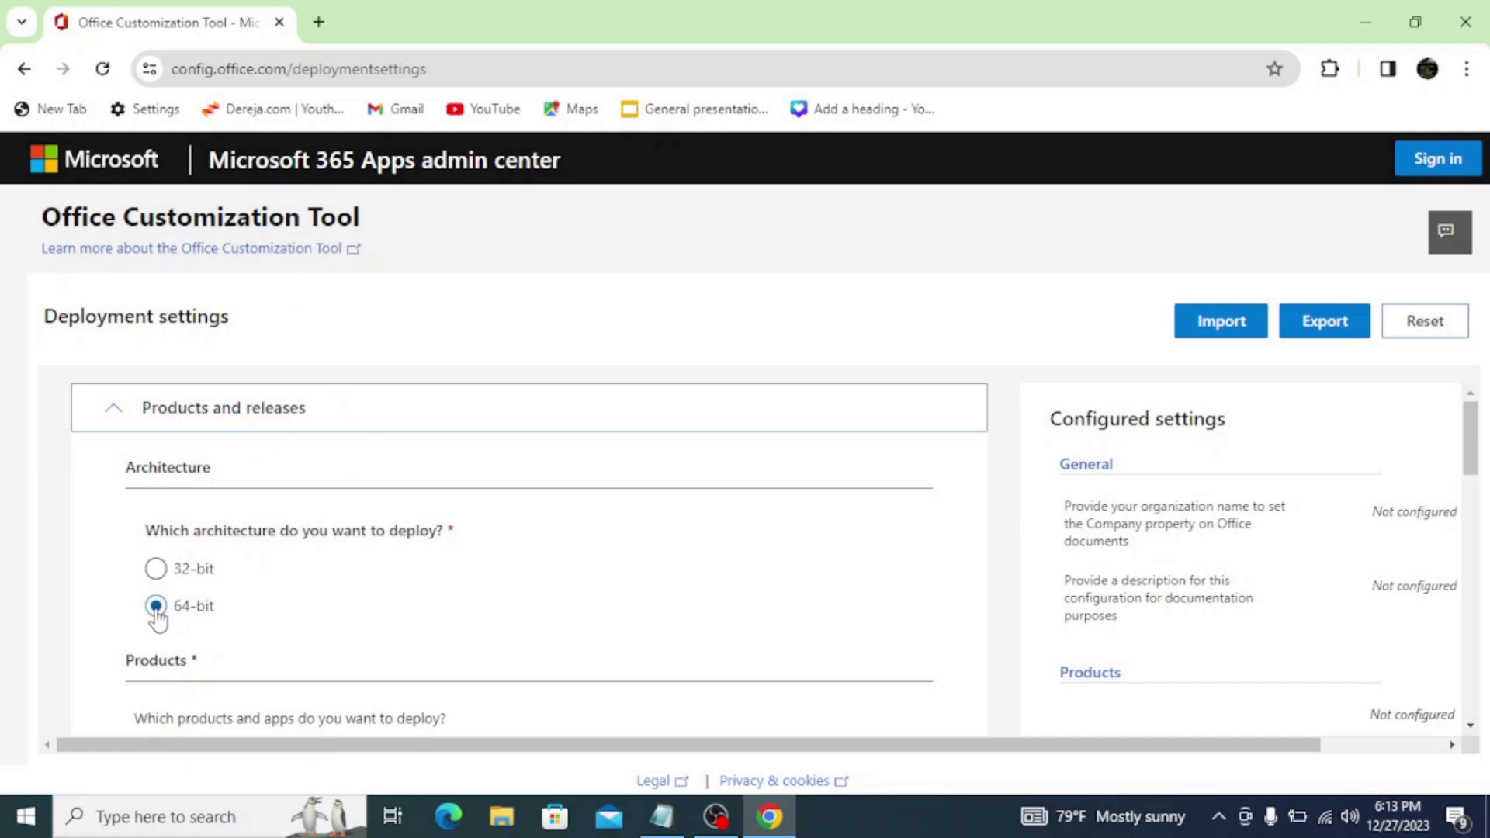
scroll(194, 632, "down", 2)
scroll(194, 637, "down", 1)
scroll(194, 639, "down", 1)
scroll(194, 638, "down", 1)
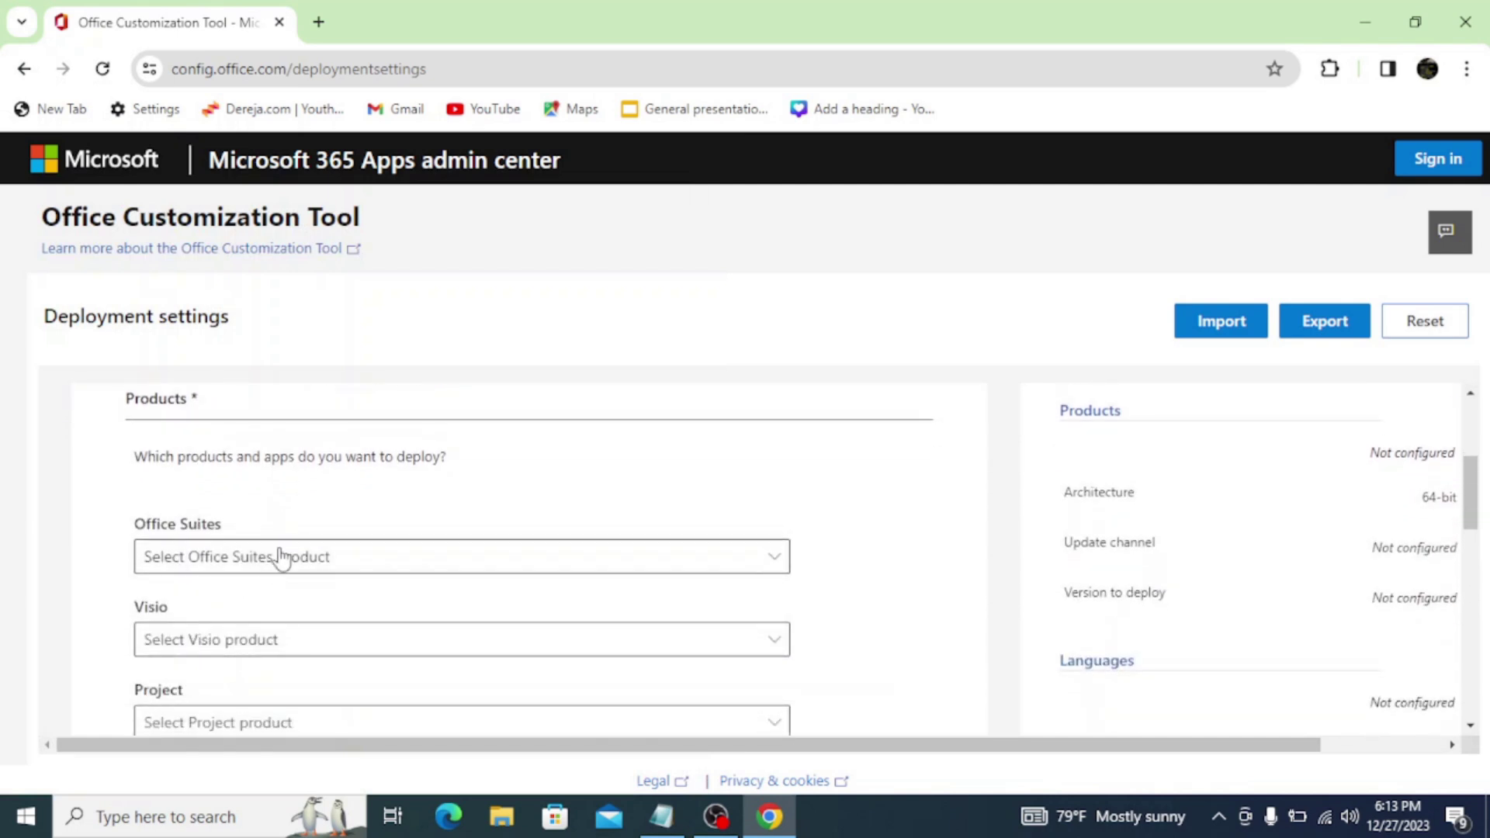
Choose Office LTSC Professional Plus 2021 - Volume License as the suite and continue to Language
left_click(331, 570)
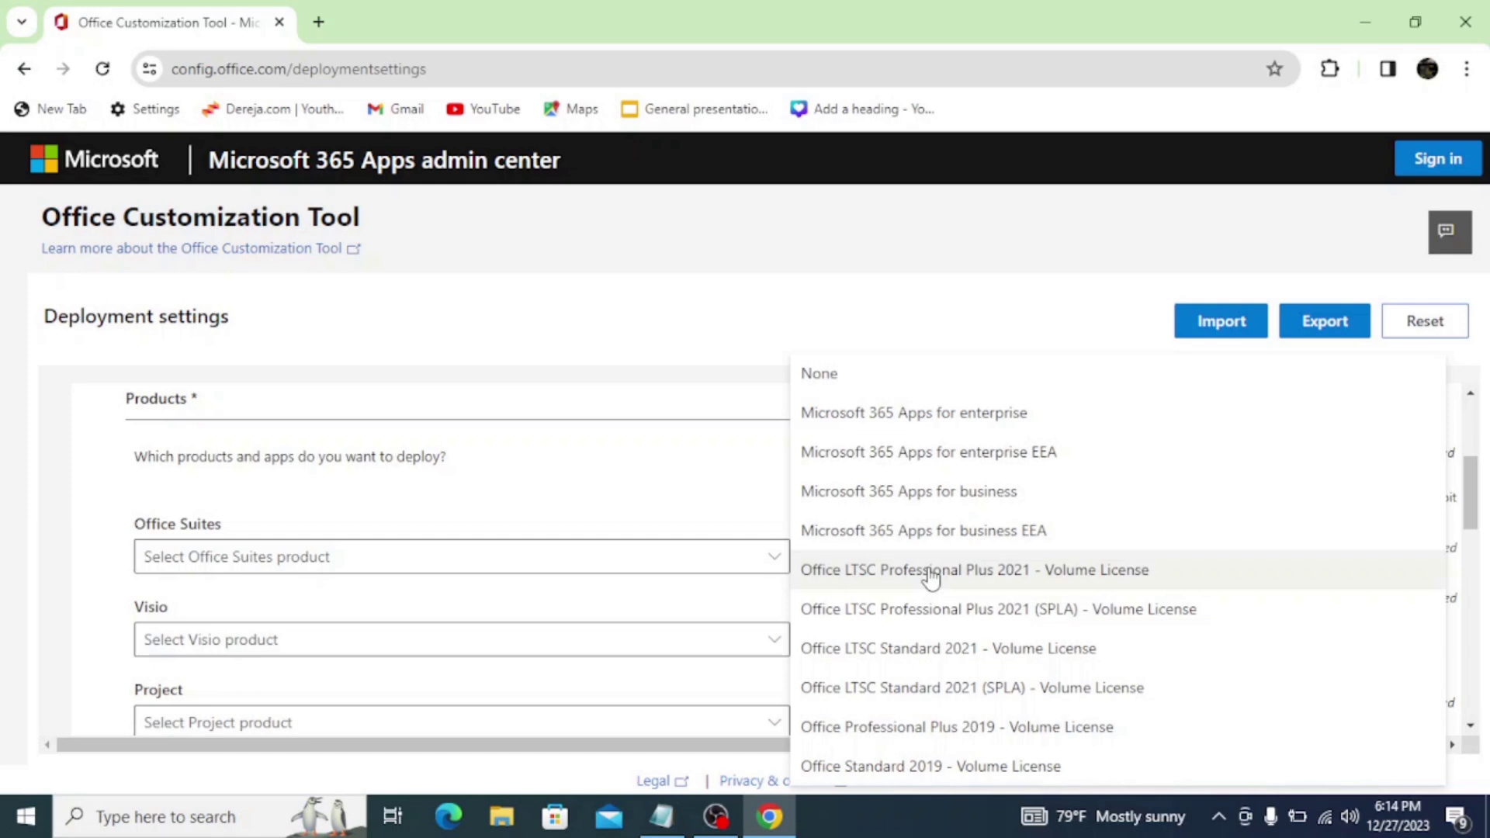
left_click(927, 572)
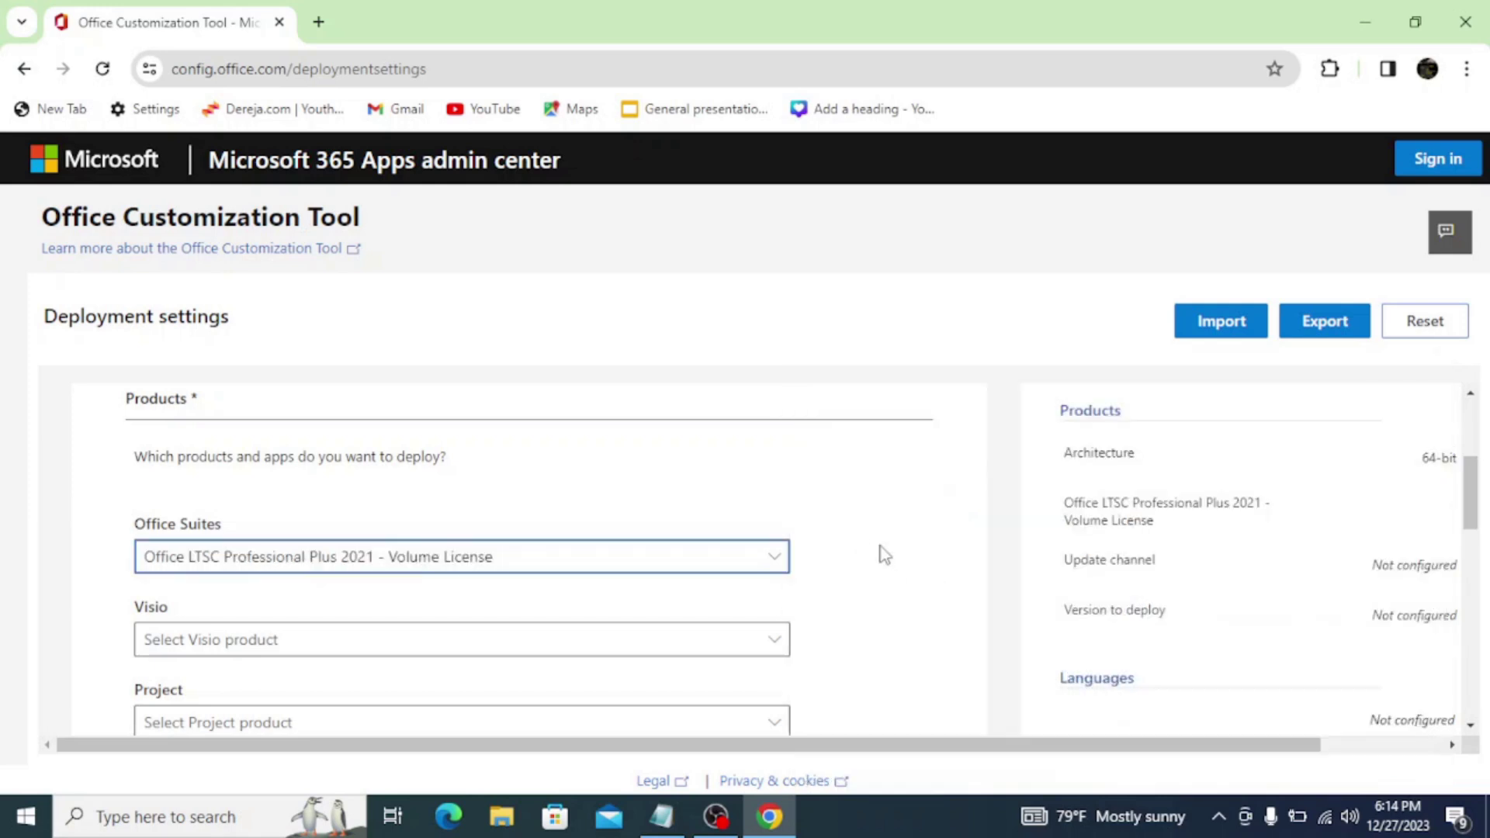
scroll(883, 558, "down", 2)
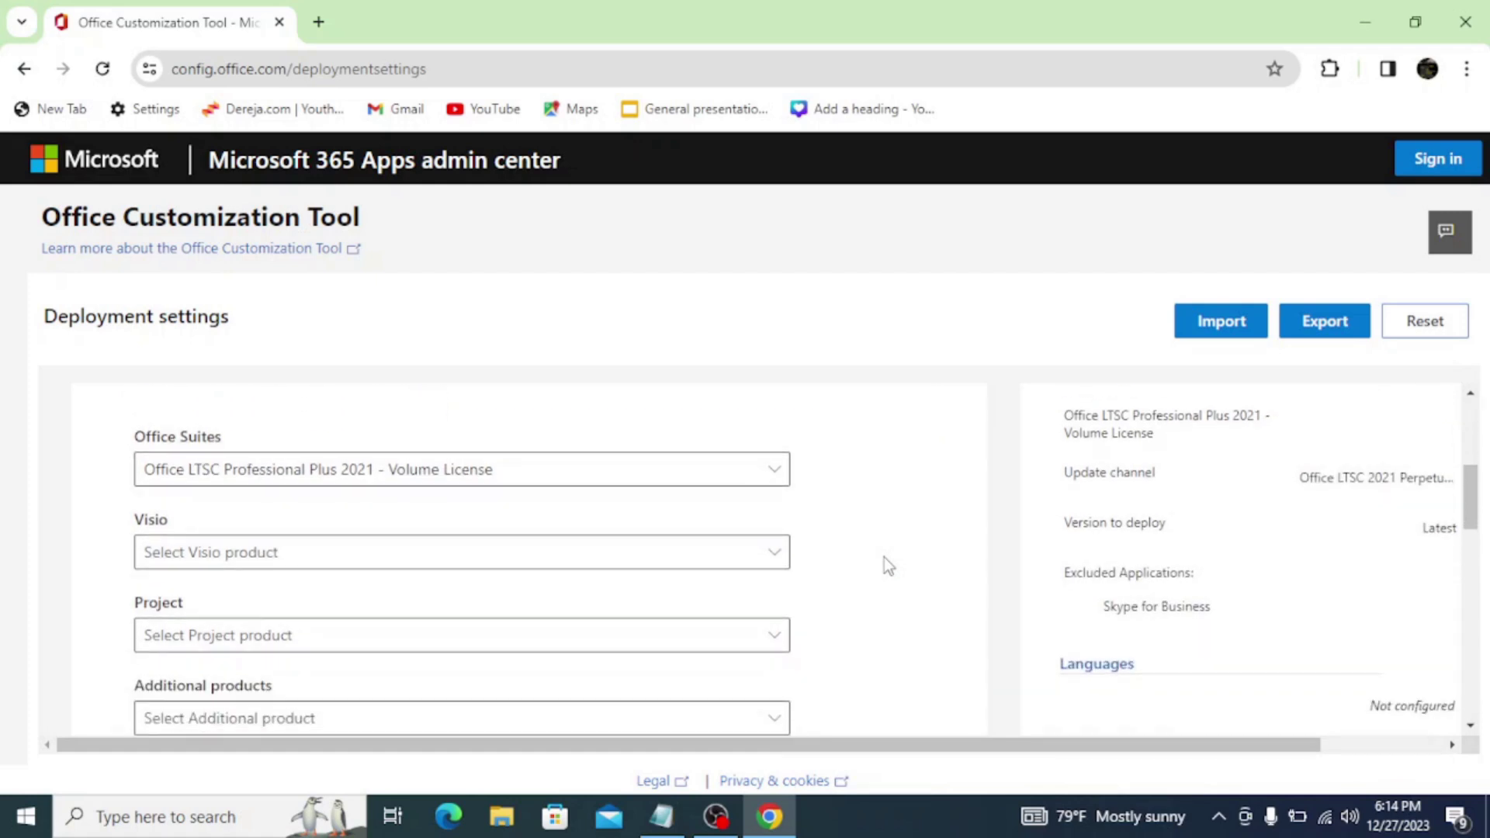
scroll(883, 557, "down", 2)
scroll(884, 557, "down", 1)
scroll(883, 557, "down", 2)
scroll(884, 558, "down", 3)
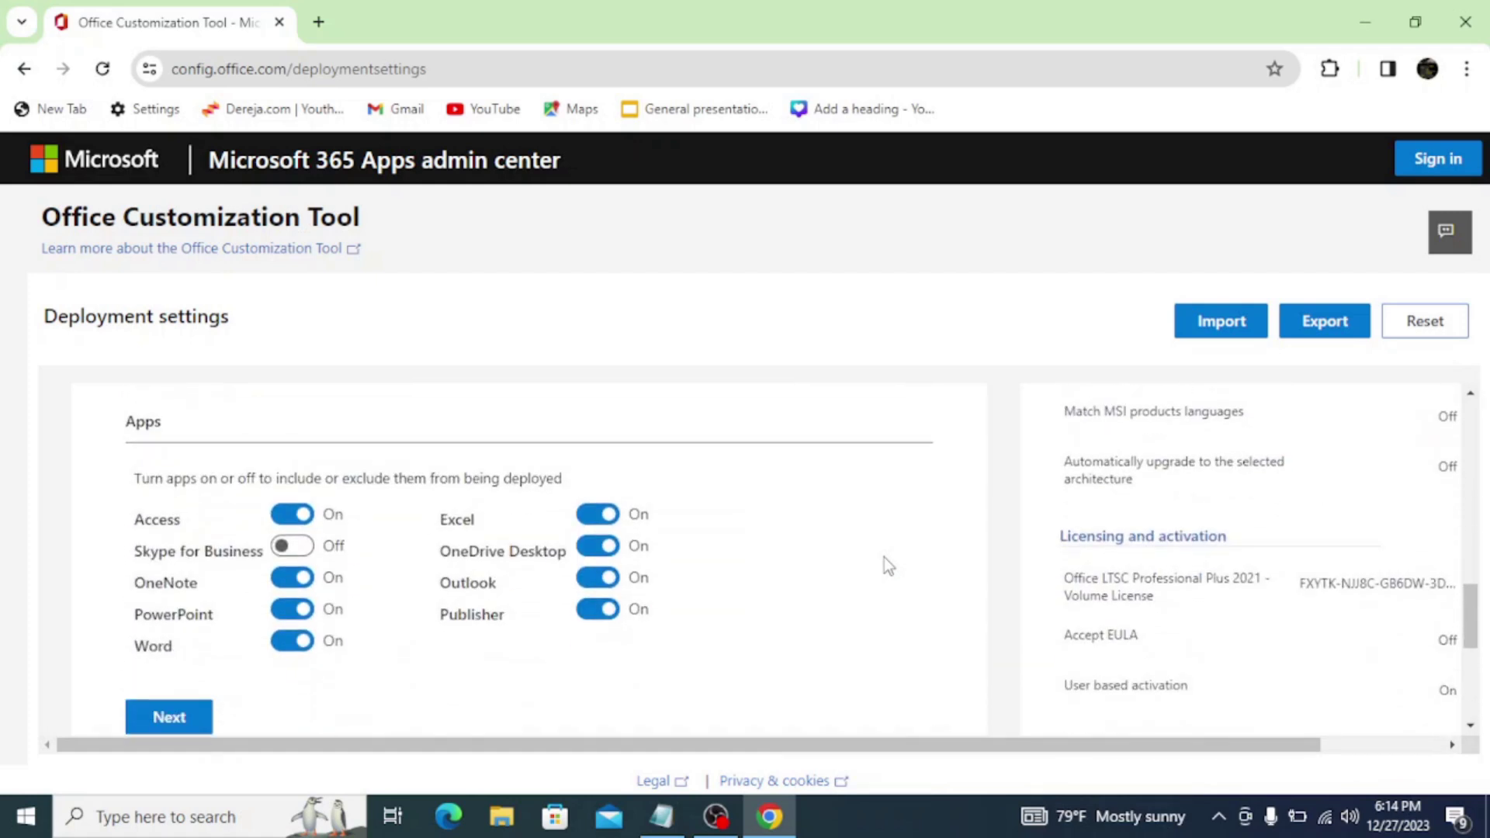
scroll(883, 558, "down", 1)
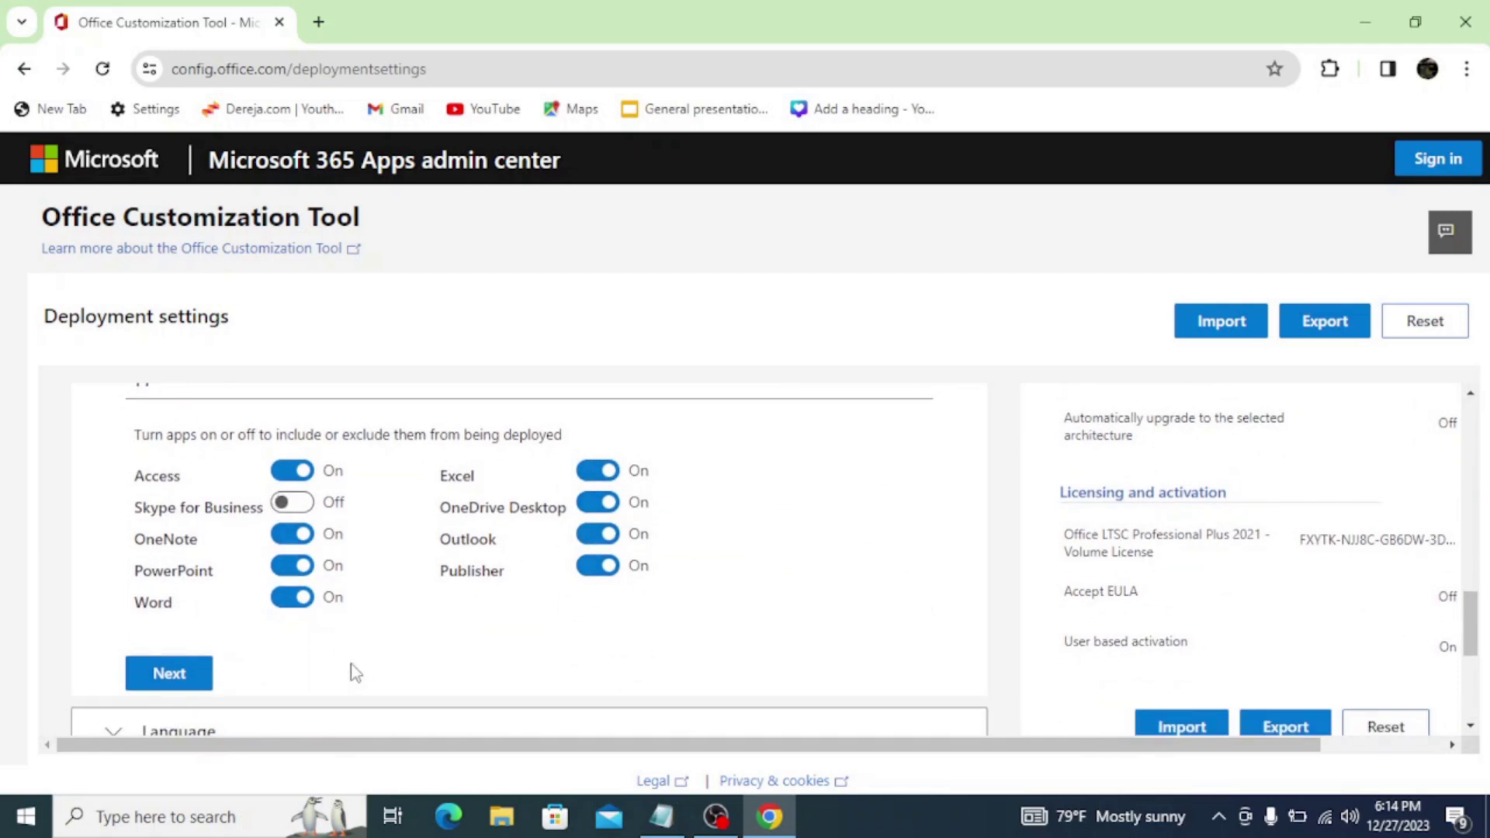
left_click(169, 673)
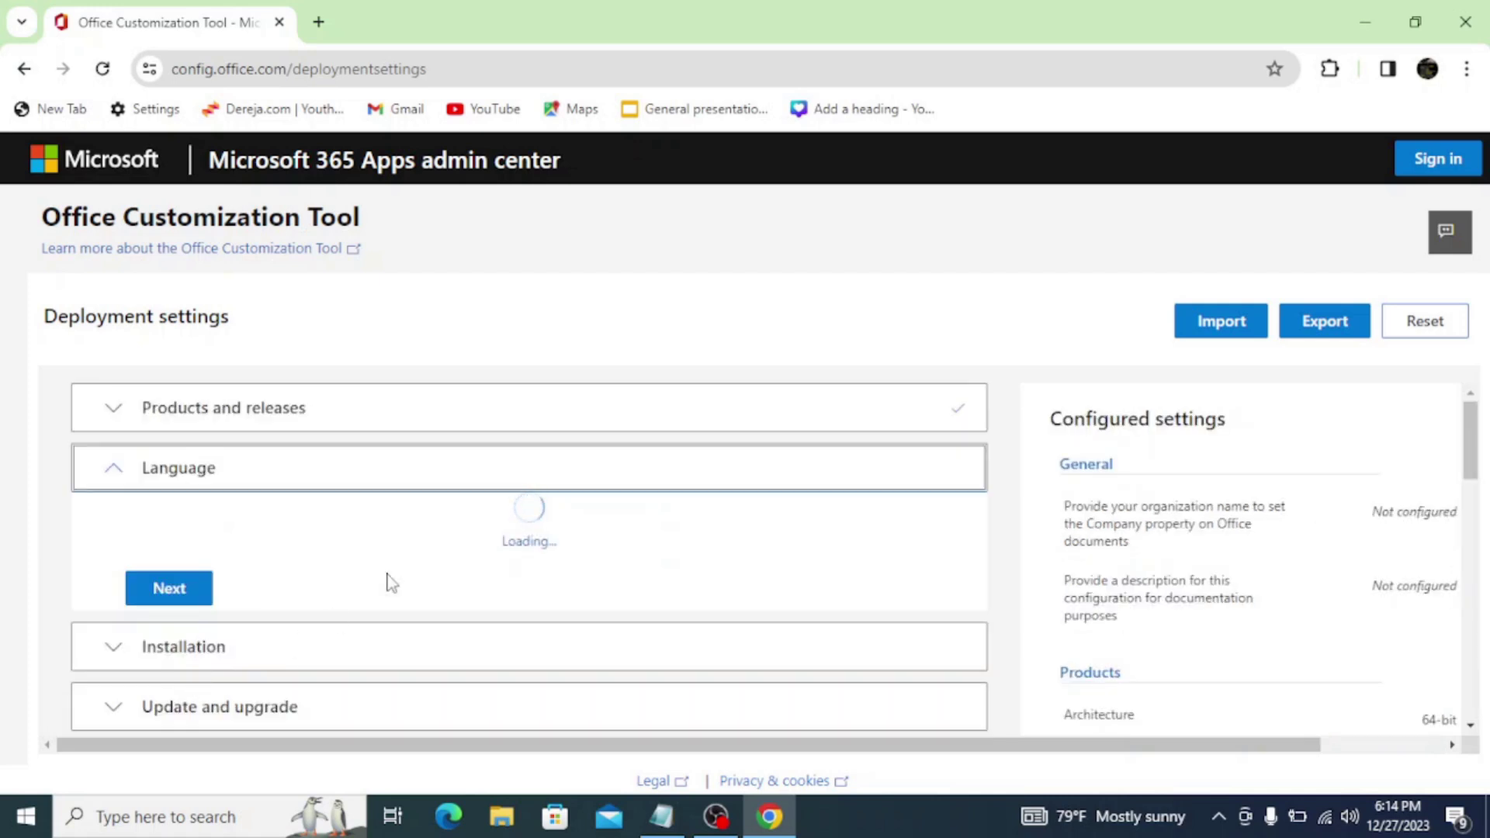
Set English (United States) as primary language and accept installation defaults through to Updates
left_click(910, 640)
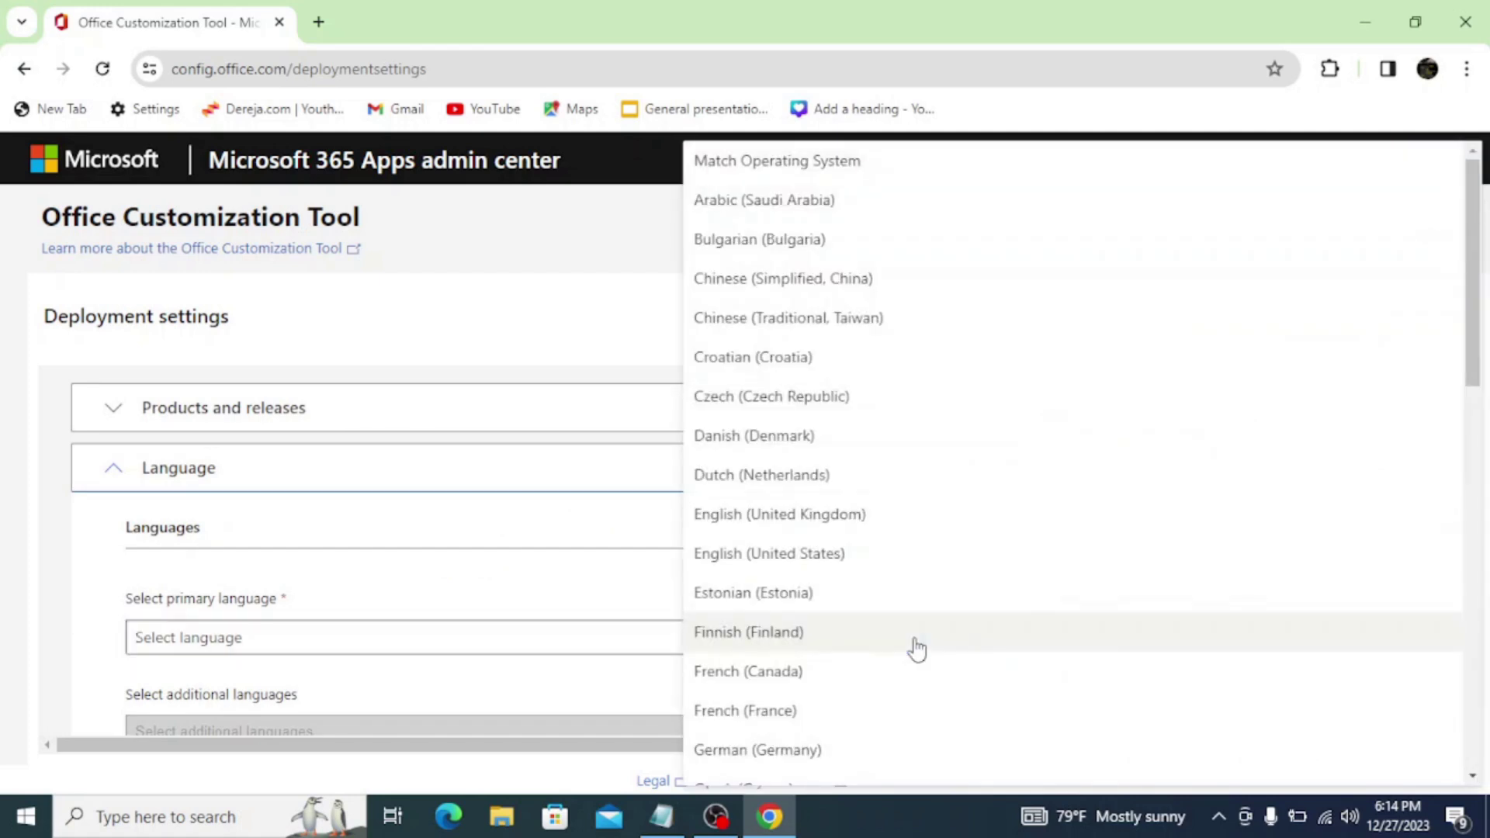
left_click(720, 555)
scroll(946, 647, "down", 1)
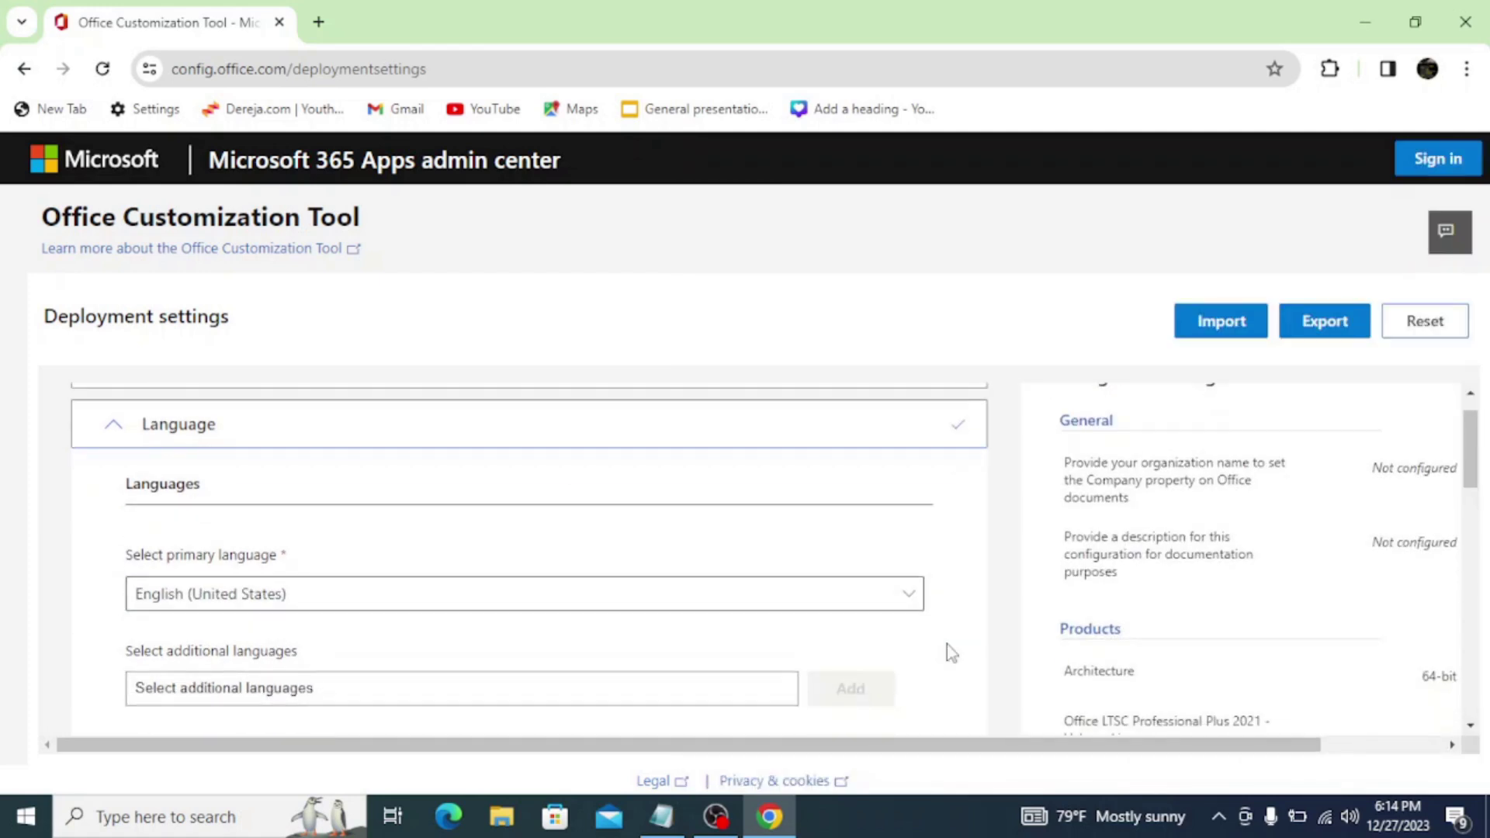
scroll(947, 648, "down", 1)
scroll(947, 649, "down", 1)
scroll(946, 652, "down", 1)
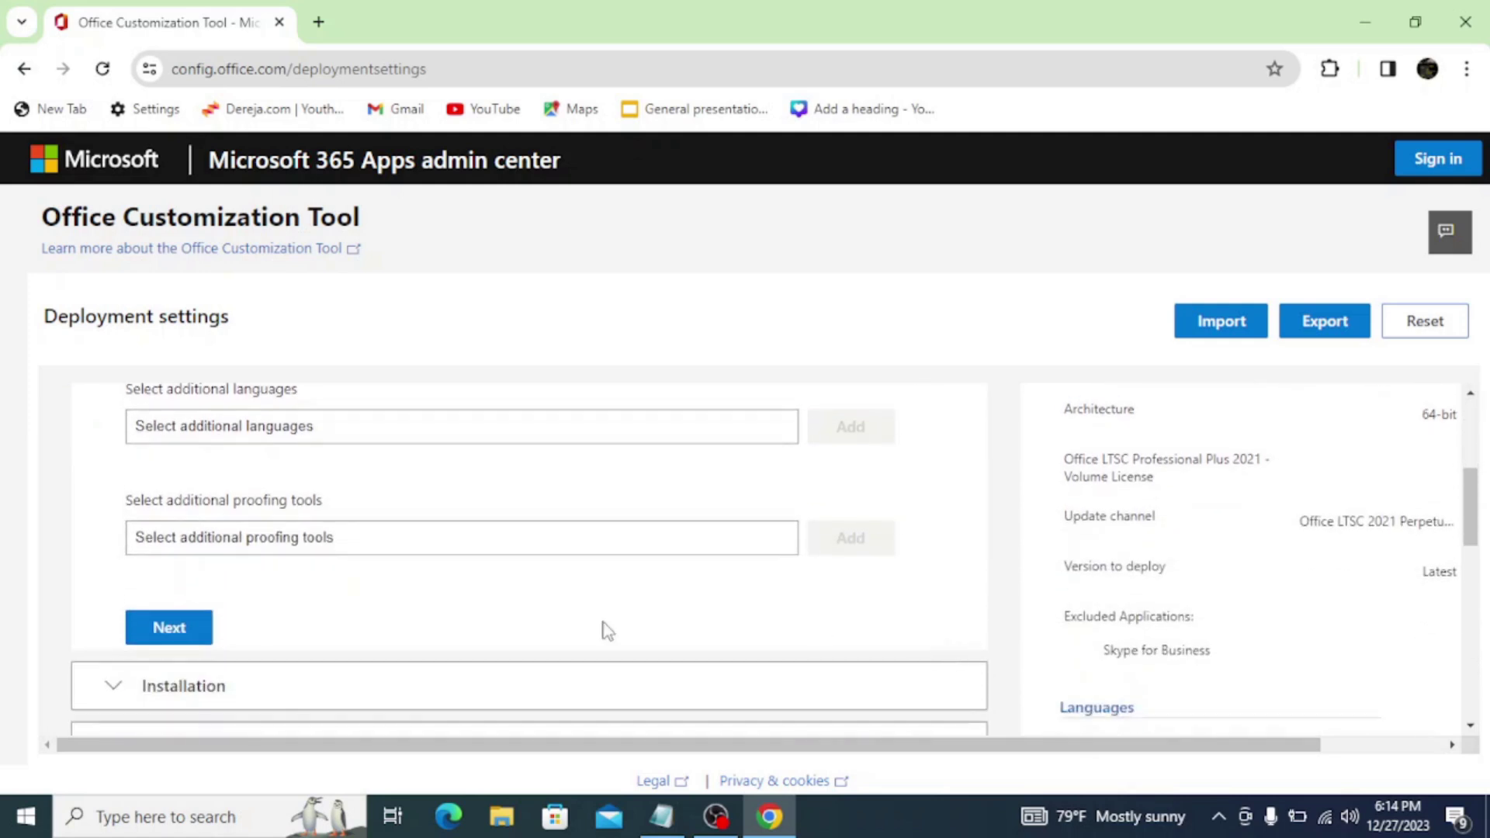
left_click(171, 628)
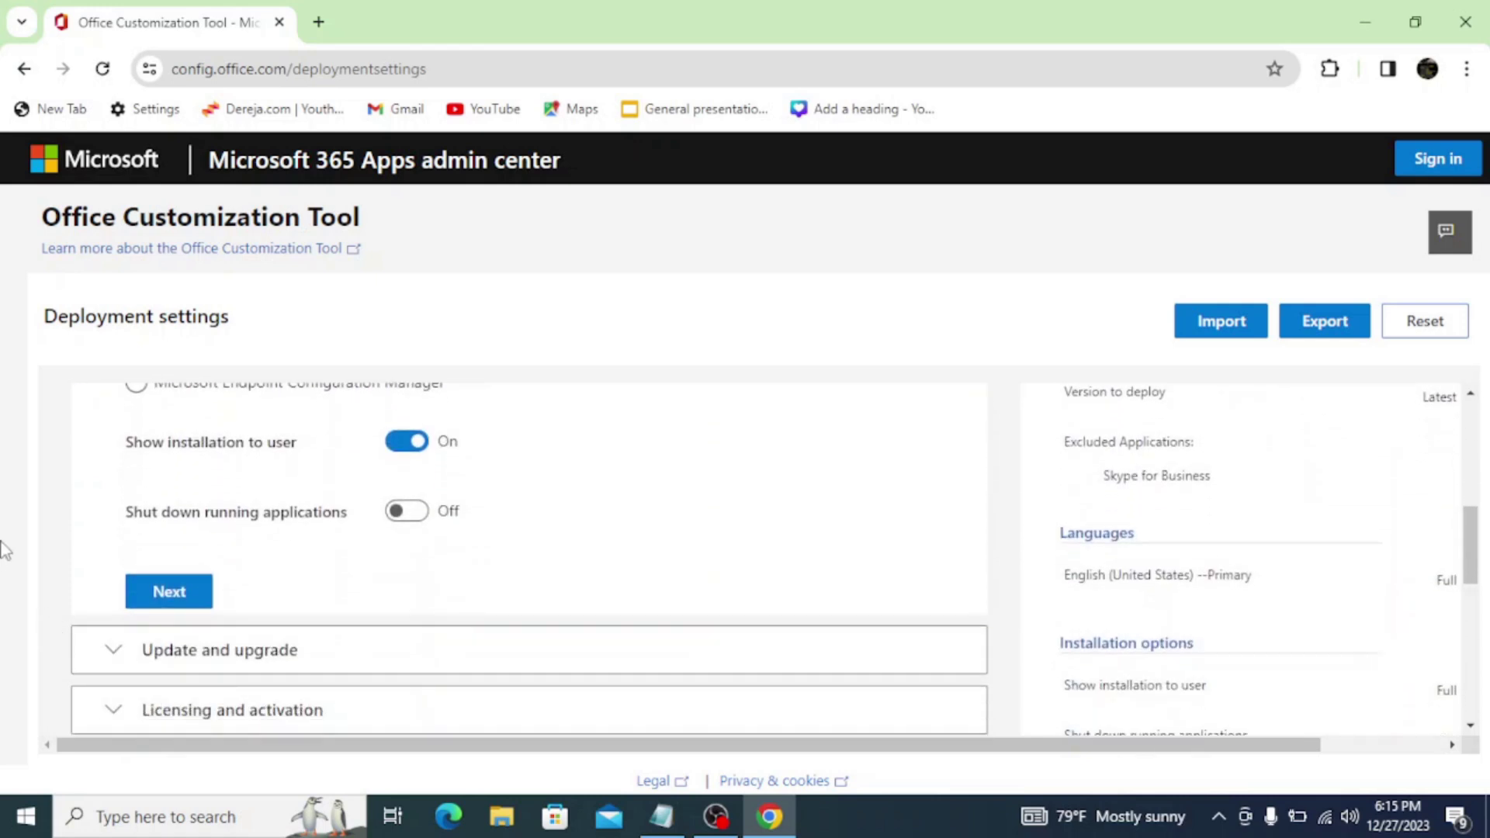
left_click(180, 592)
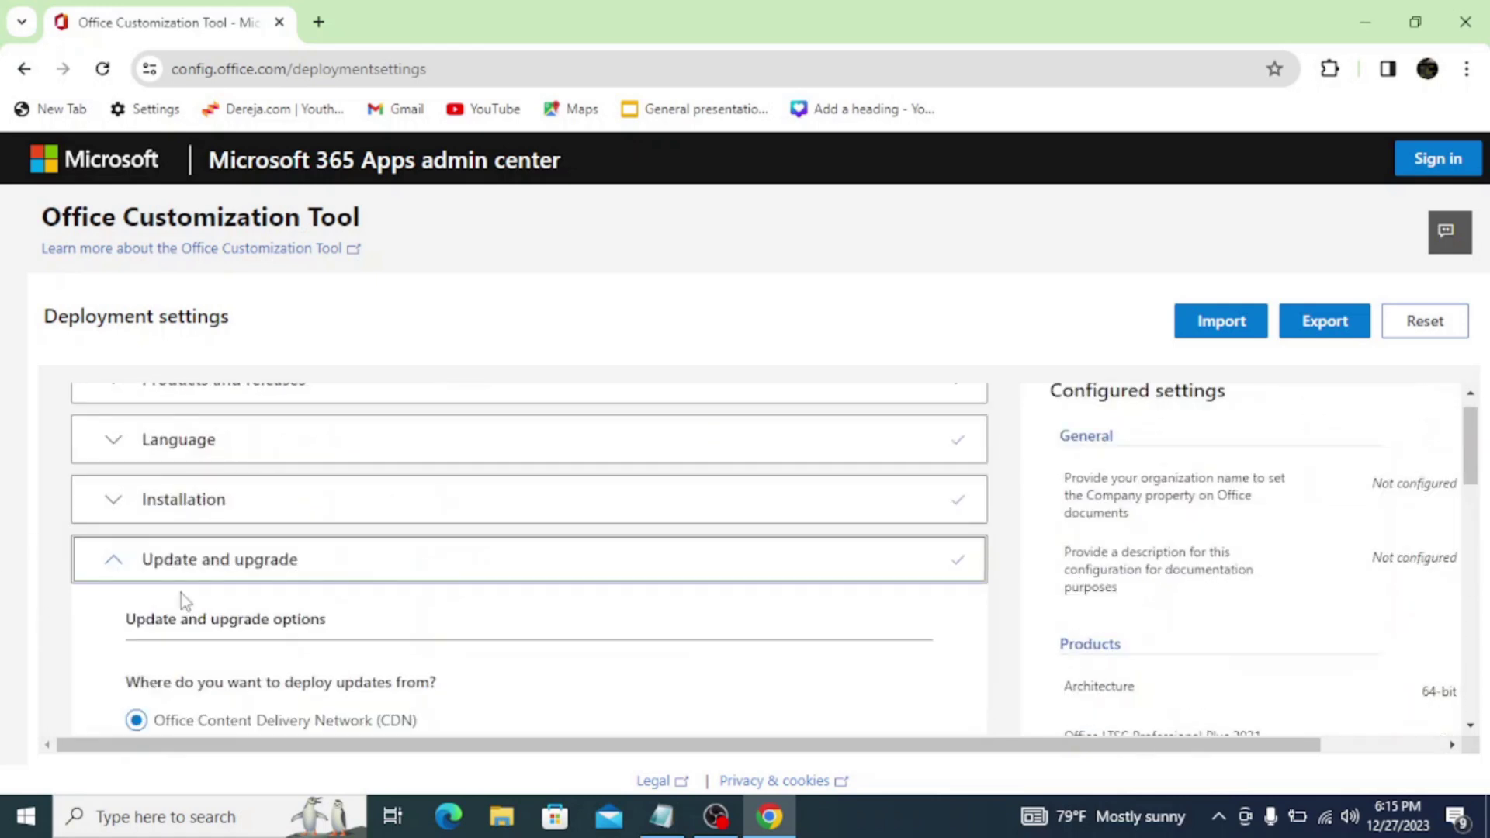
left_click_drag(1470, 463, 1445, 567)
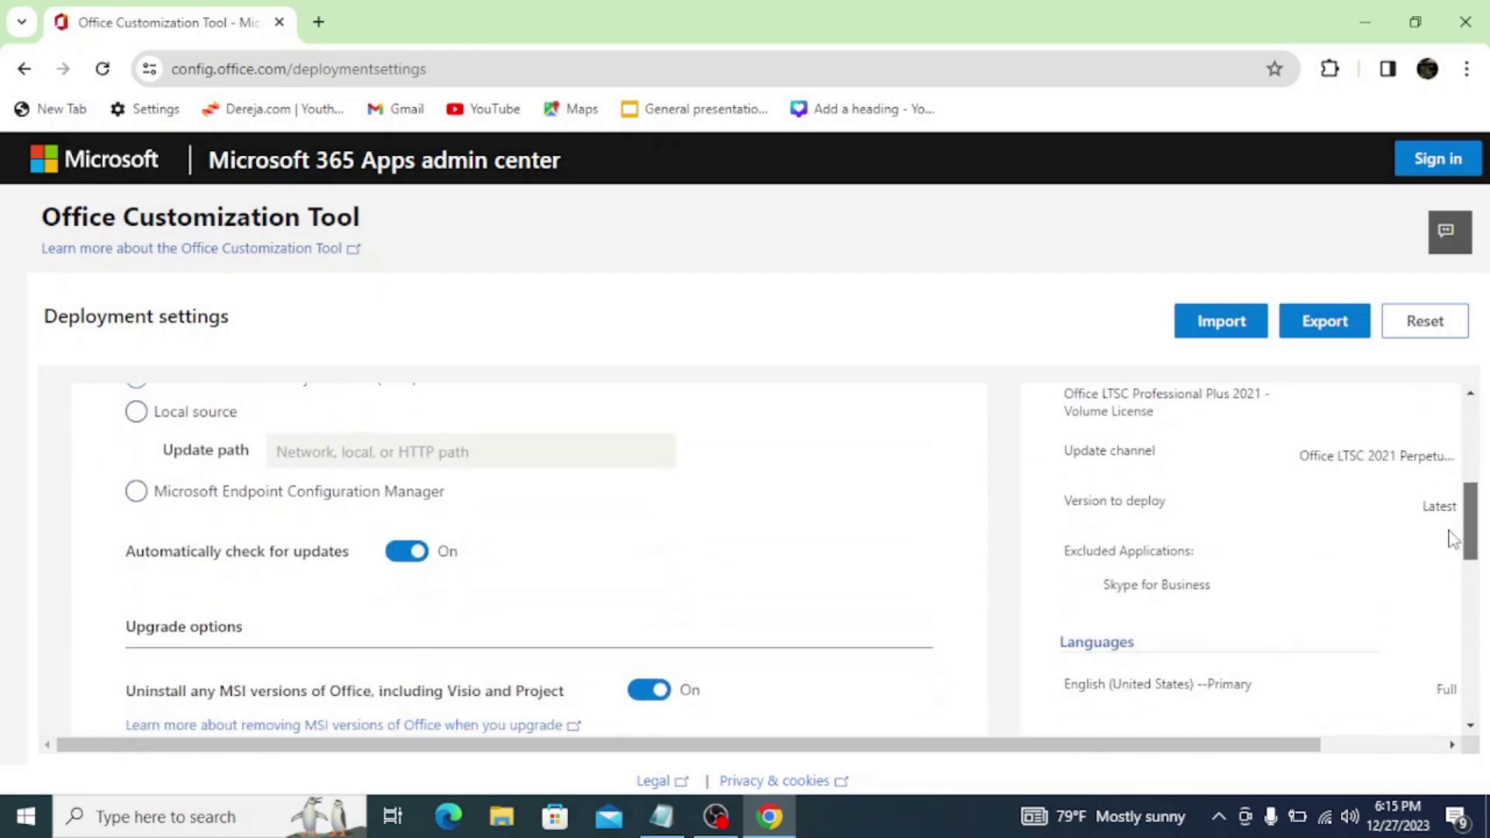
scroll(1445, 567, "down", 2)
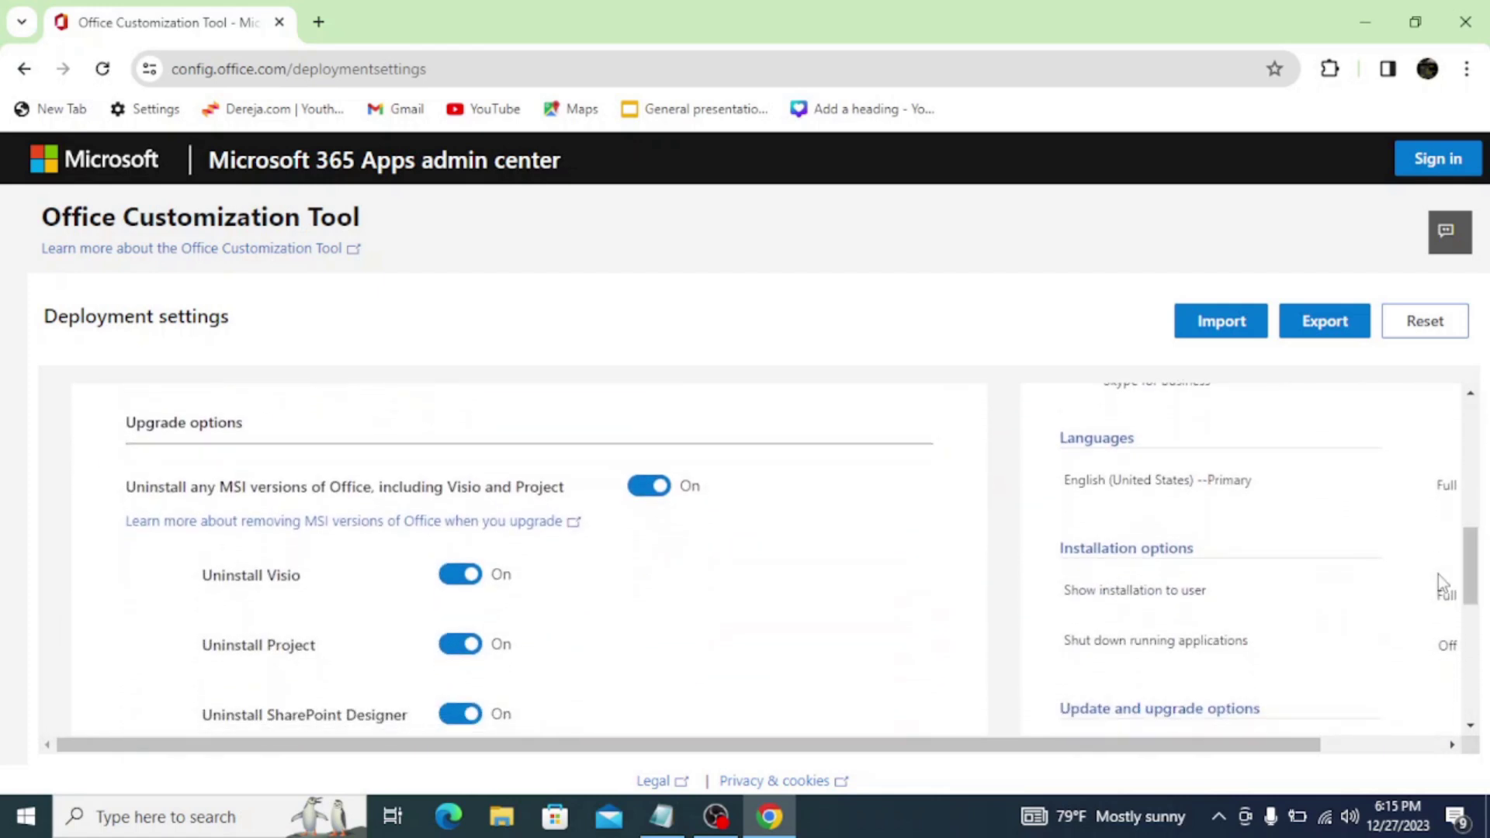
Keep older MSI versions of Office, then accept licensing and general settings through to Application preferences
left_click(641, 489)
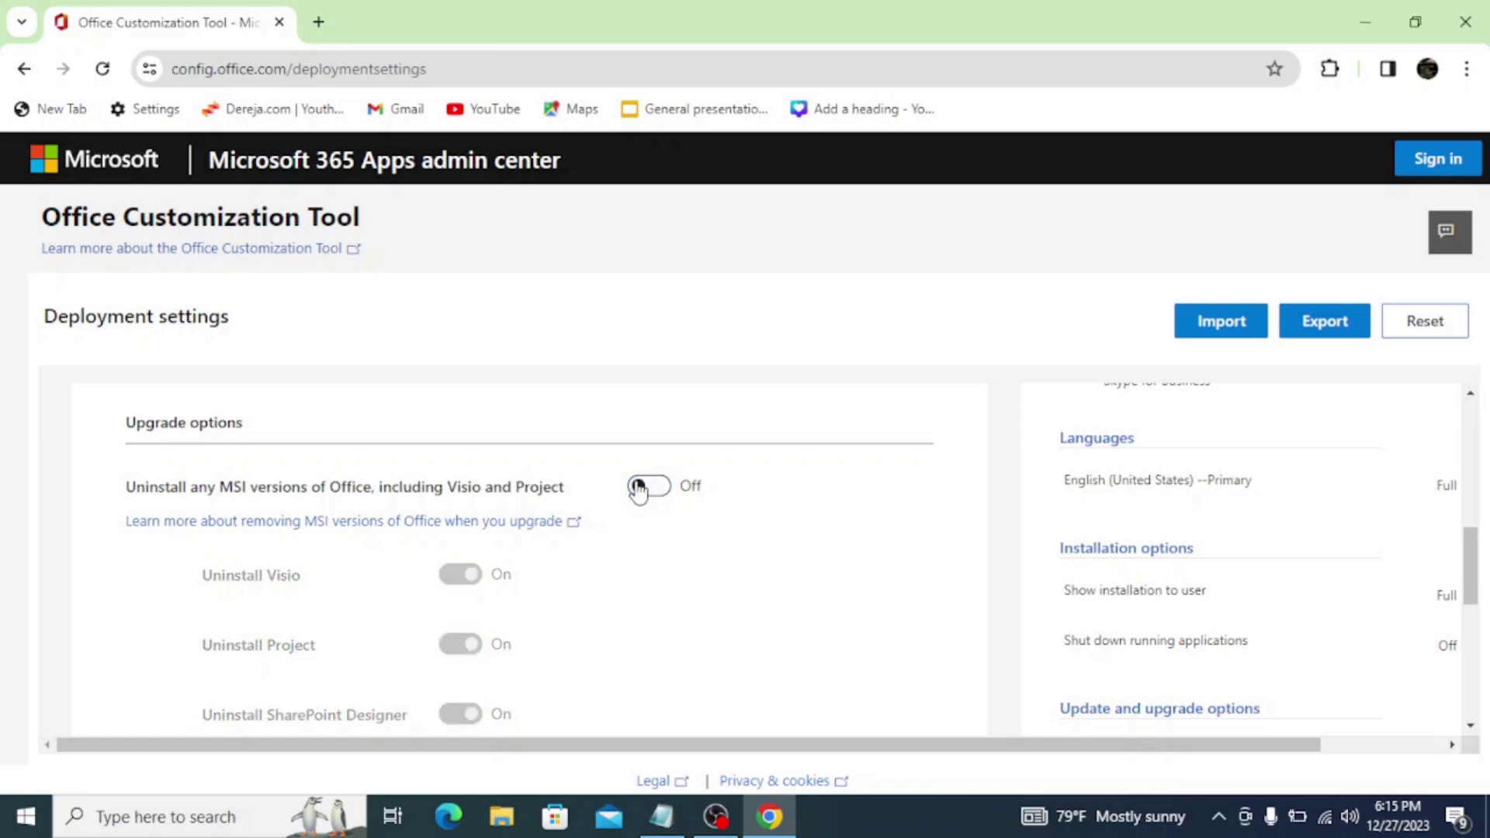
scroll(1455, 634, "down", 3)
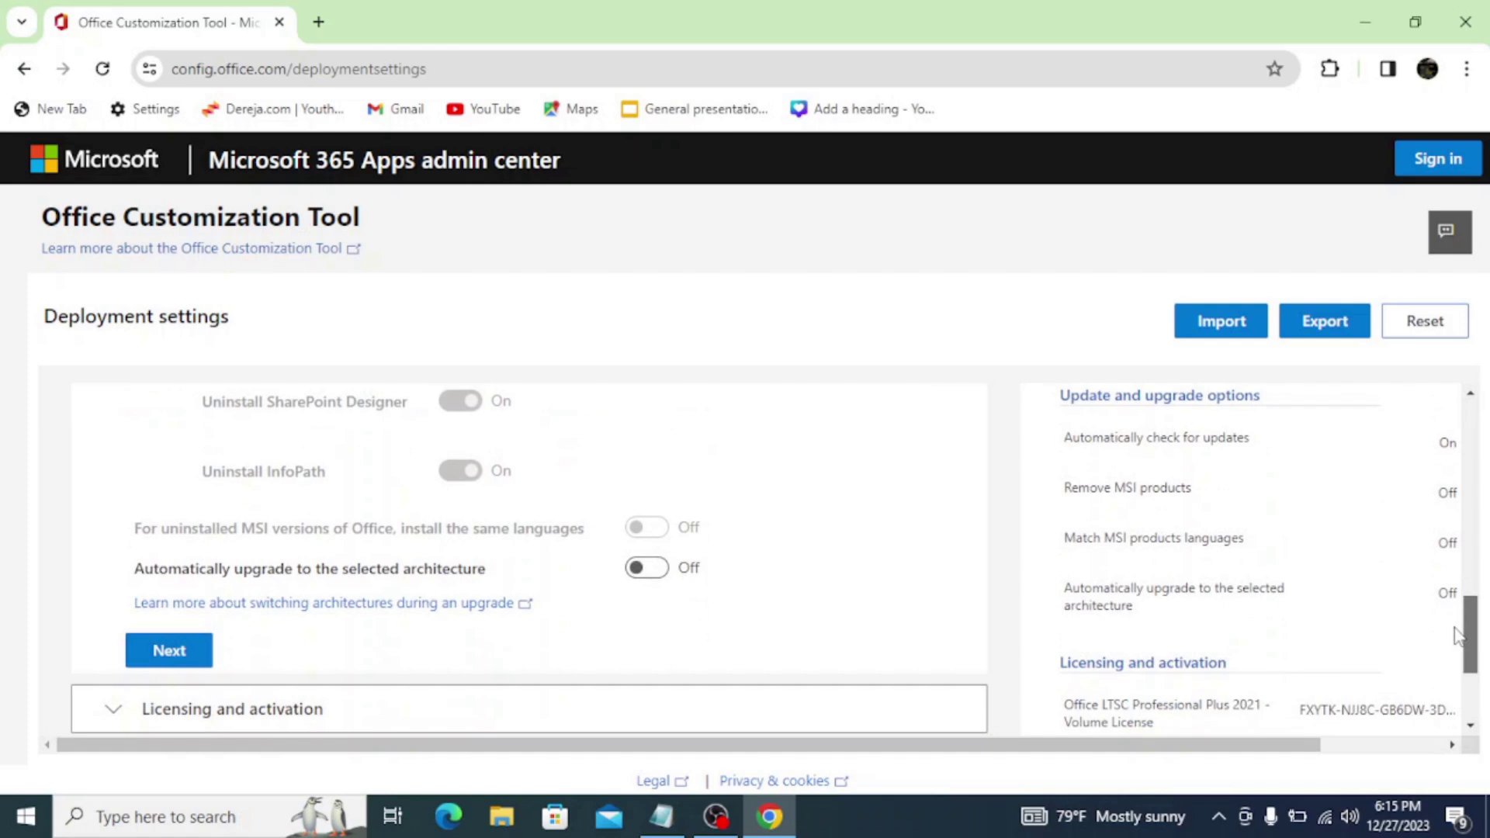
left_click(178, 658)
scroll(1457, 548, "down", 3)
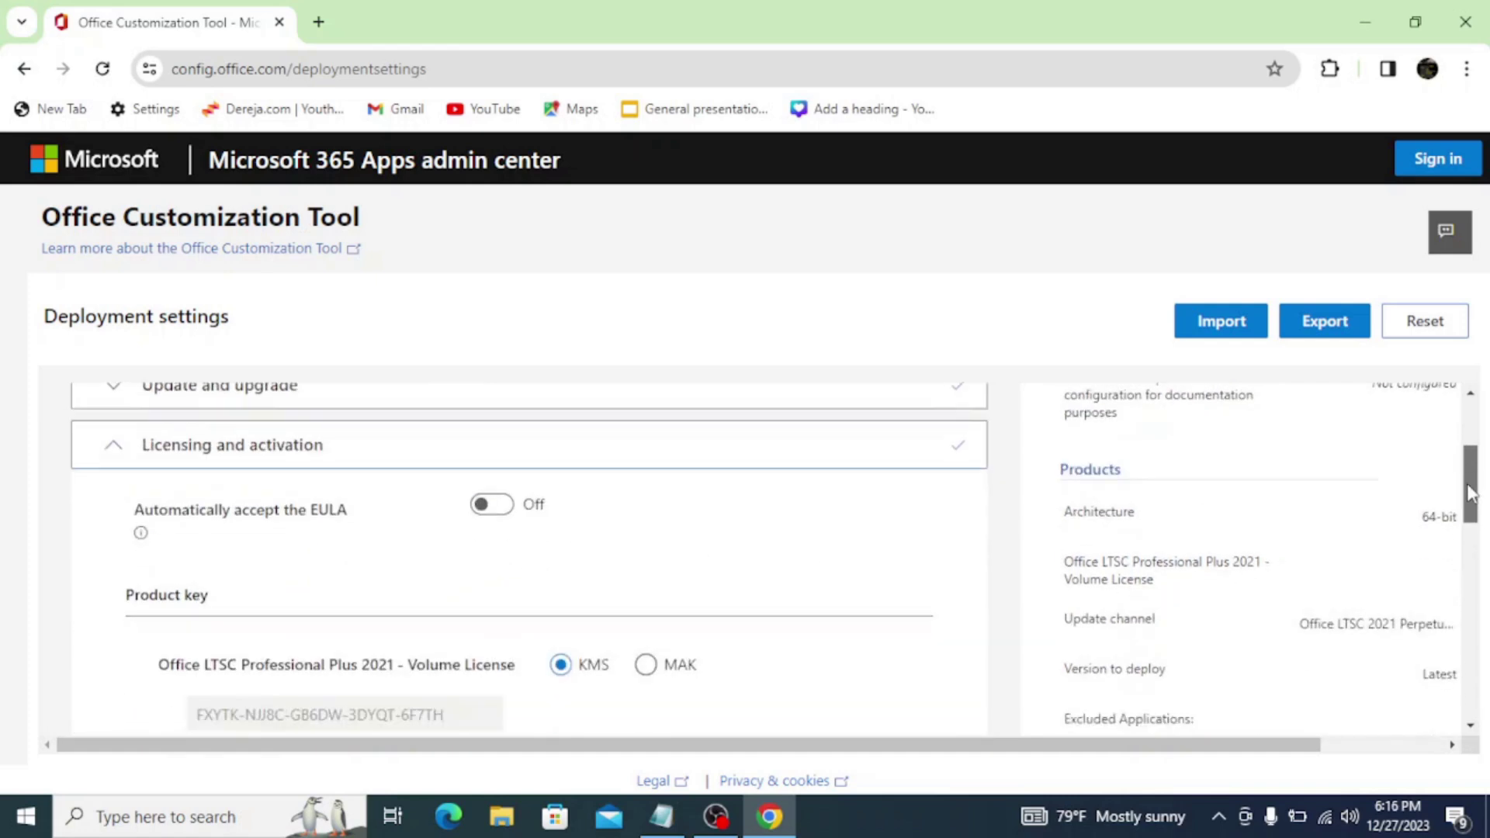
scroll(1458, 548, "down", 2)
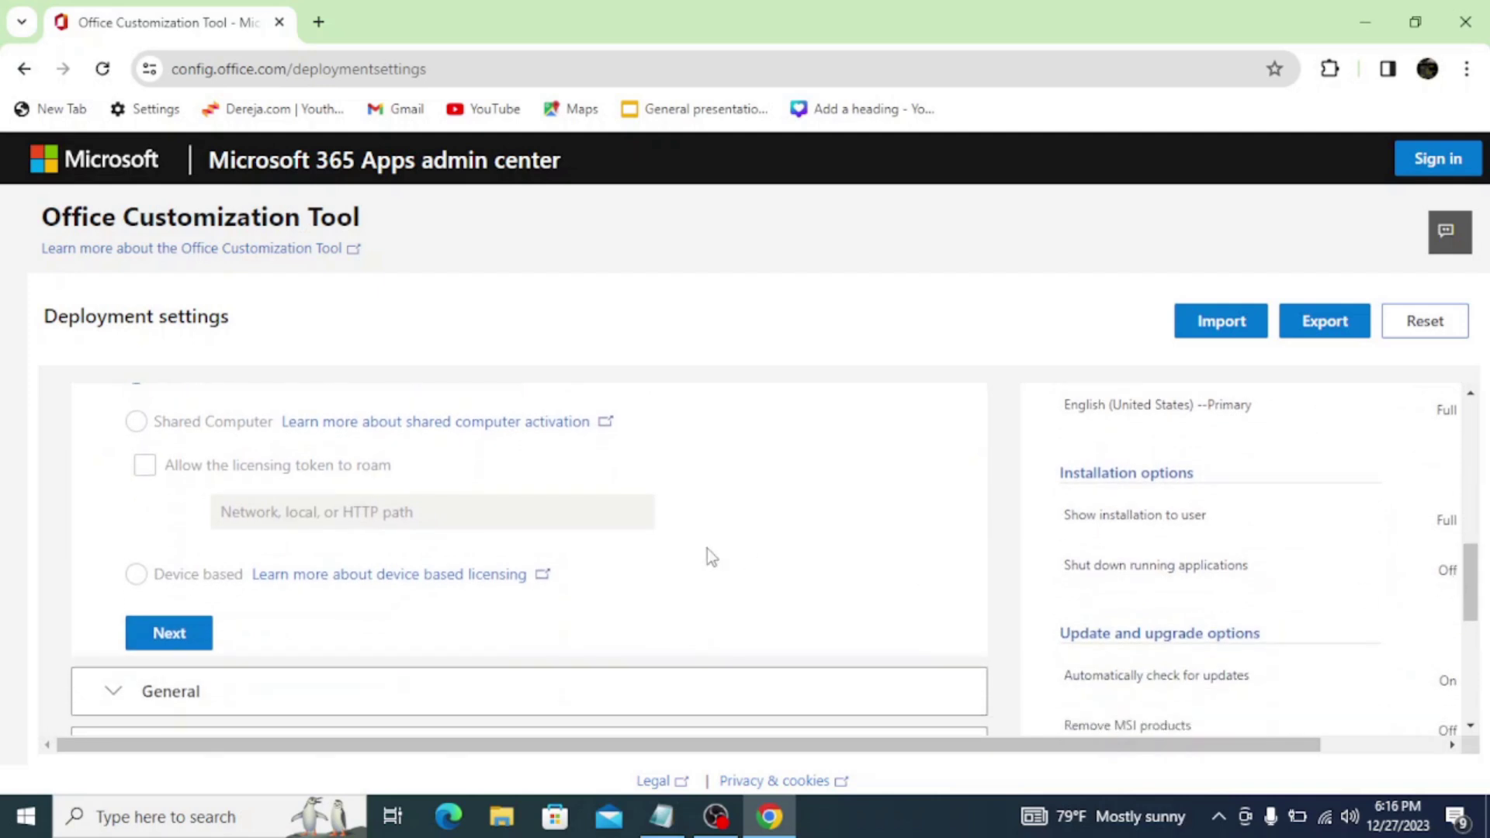
left_click(180, 632)
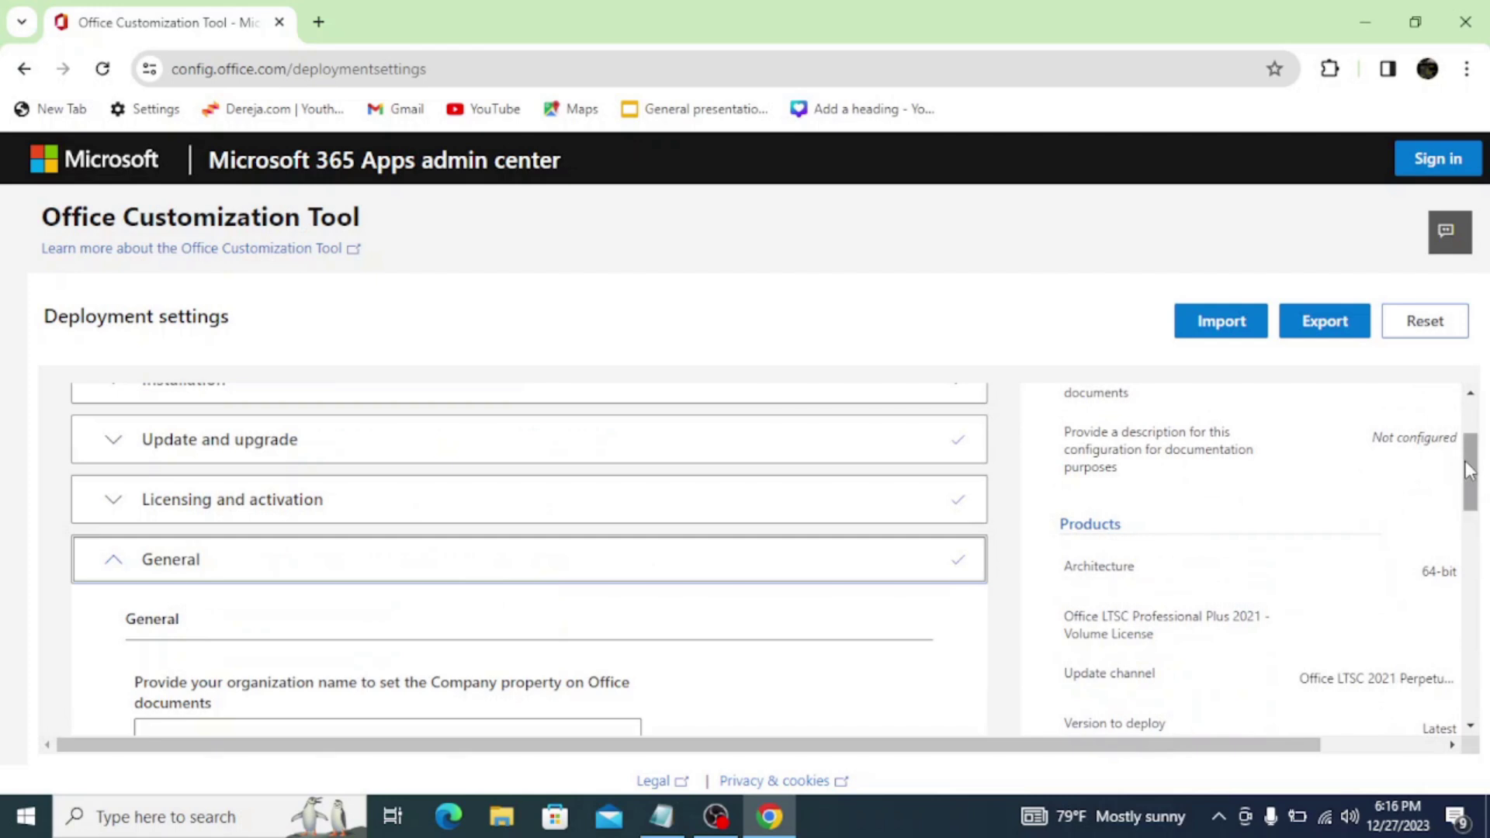
scroll(674, 459, "down", 3)
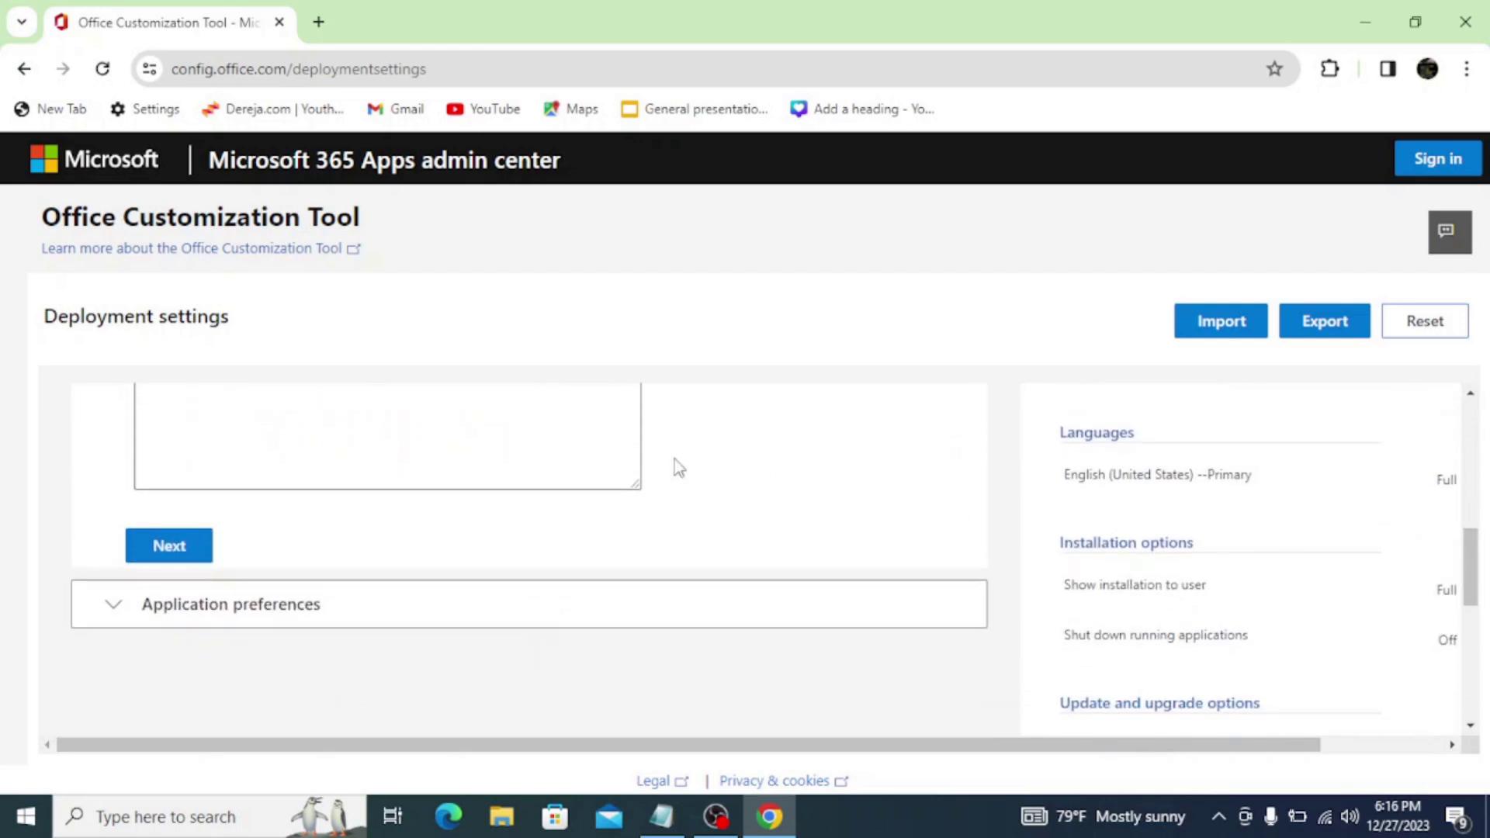
left_click(160, 546)
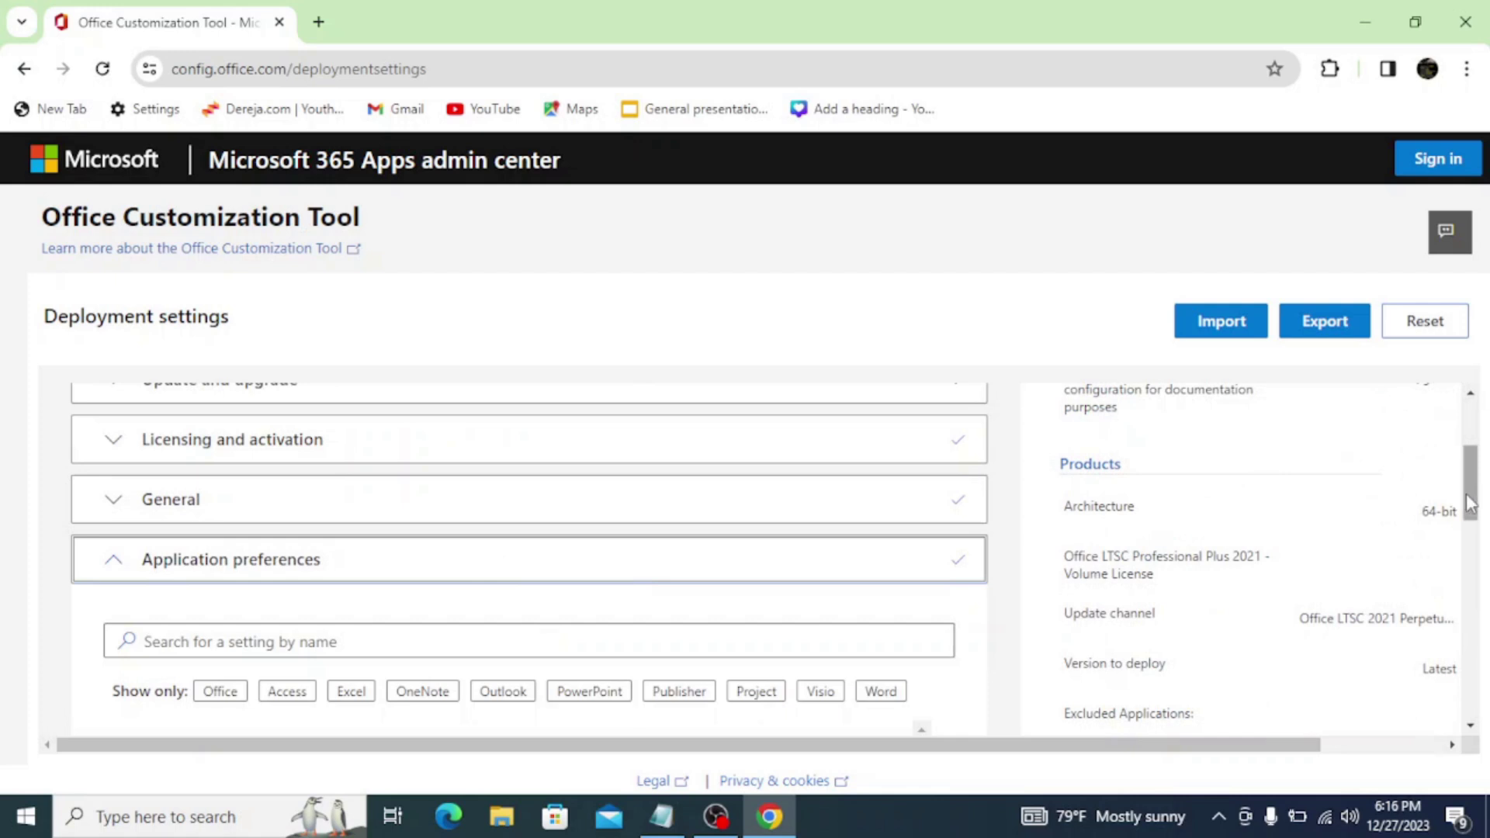
mouse_move(1466, 502)
left_mouse_down()
mouse_move(1466, 449)
mouse_move(1473, 686)
left_mouse_up()
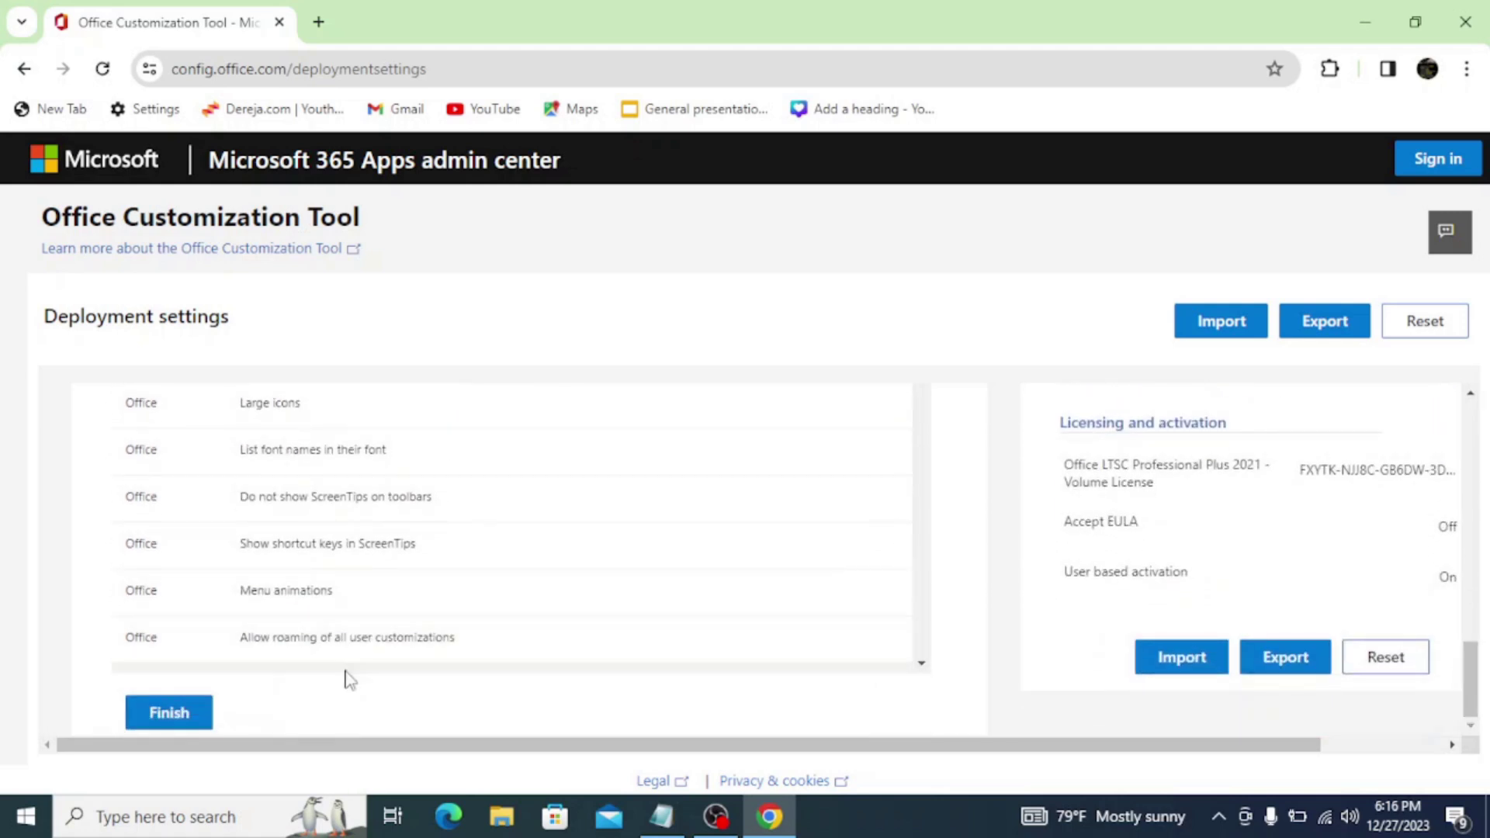
Finish Application preferences so all sections are done and start the Export
left_click(181, 716)
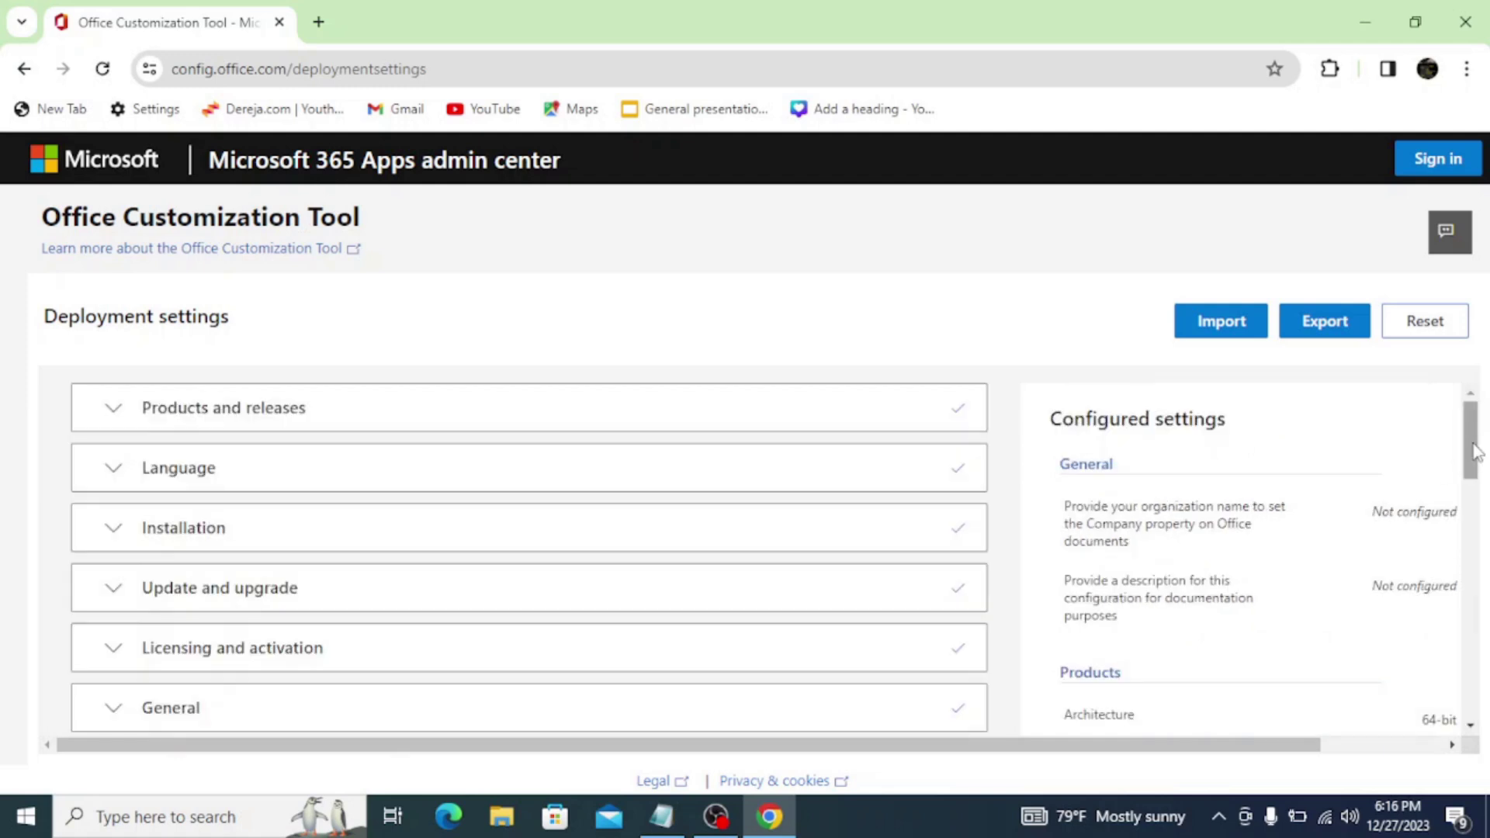
mouse_move(1469, 432)
left_mouse_down()
mouse_move(1455, 554)
mouse_move(1469, 439)
left_mouse_up()
scroll(1468, 440, "down", 1)
scroll(1469, 440, "down", 3)
scroll(1469, 440, "down", 2)
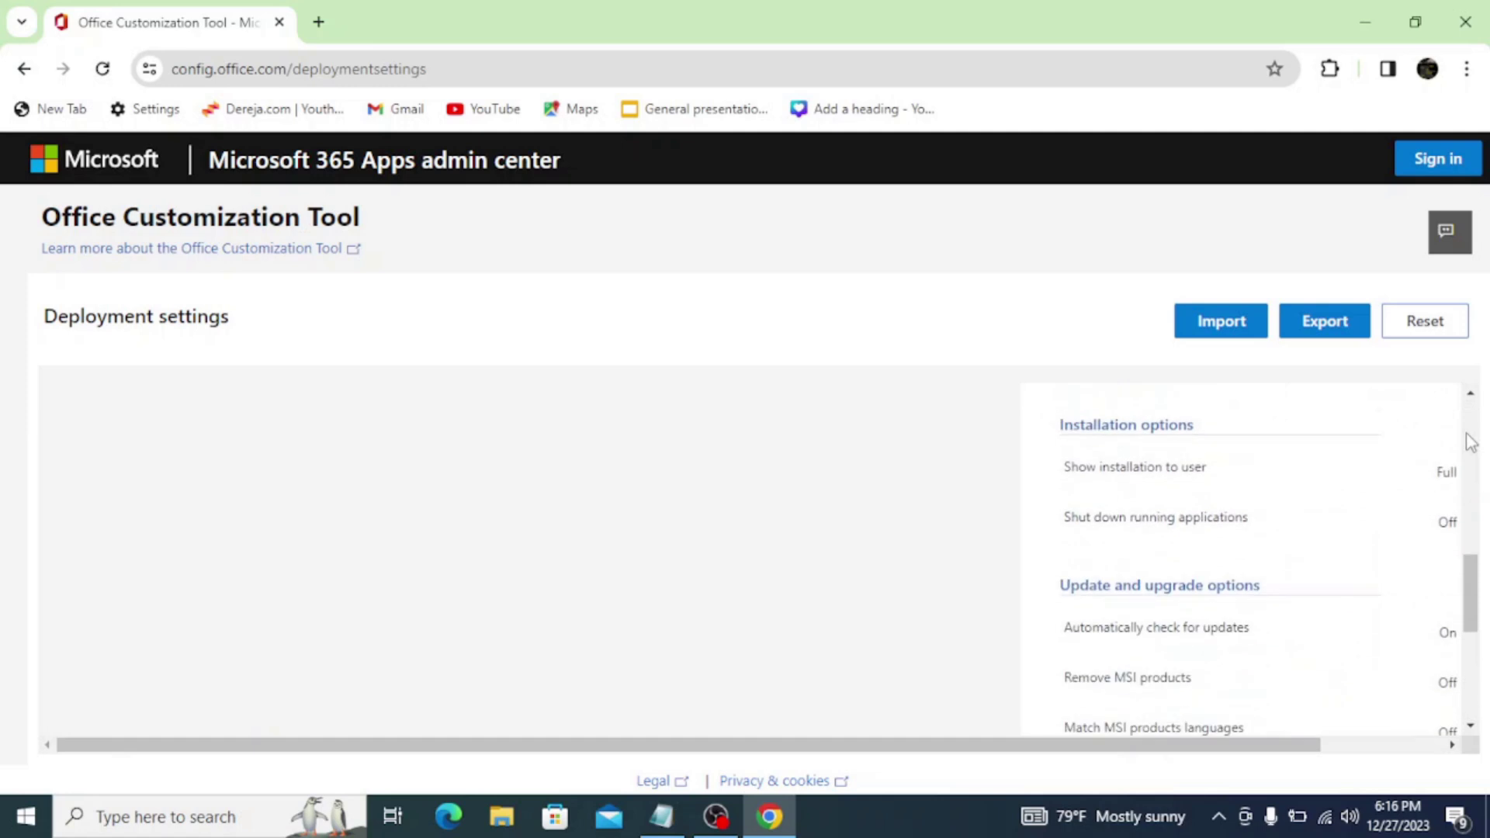
scroll(1469, 440, "up", 3)
scroll(1469, 440, "up", 2)
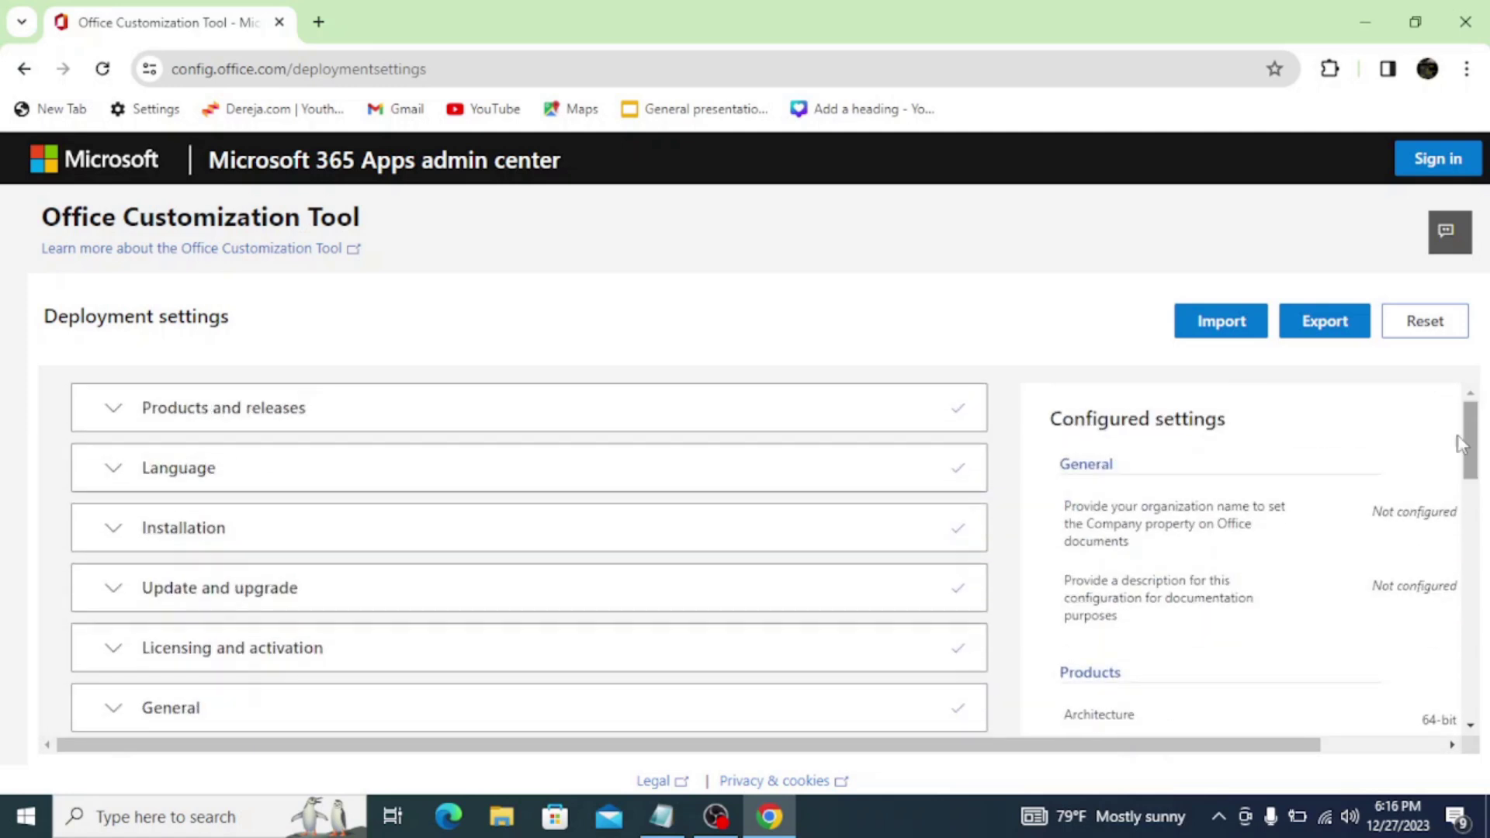
left_click(1332, 330)
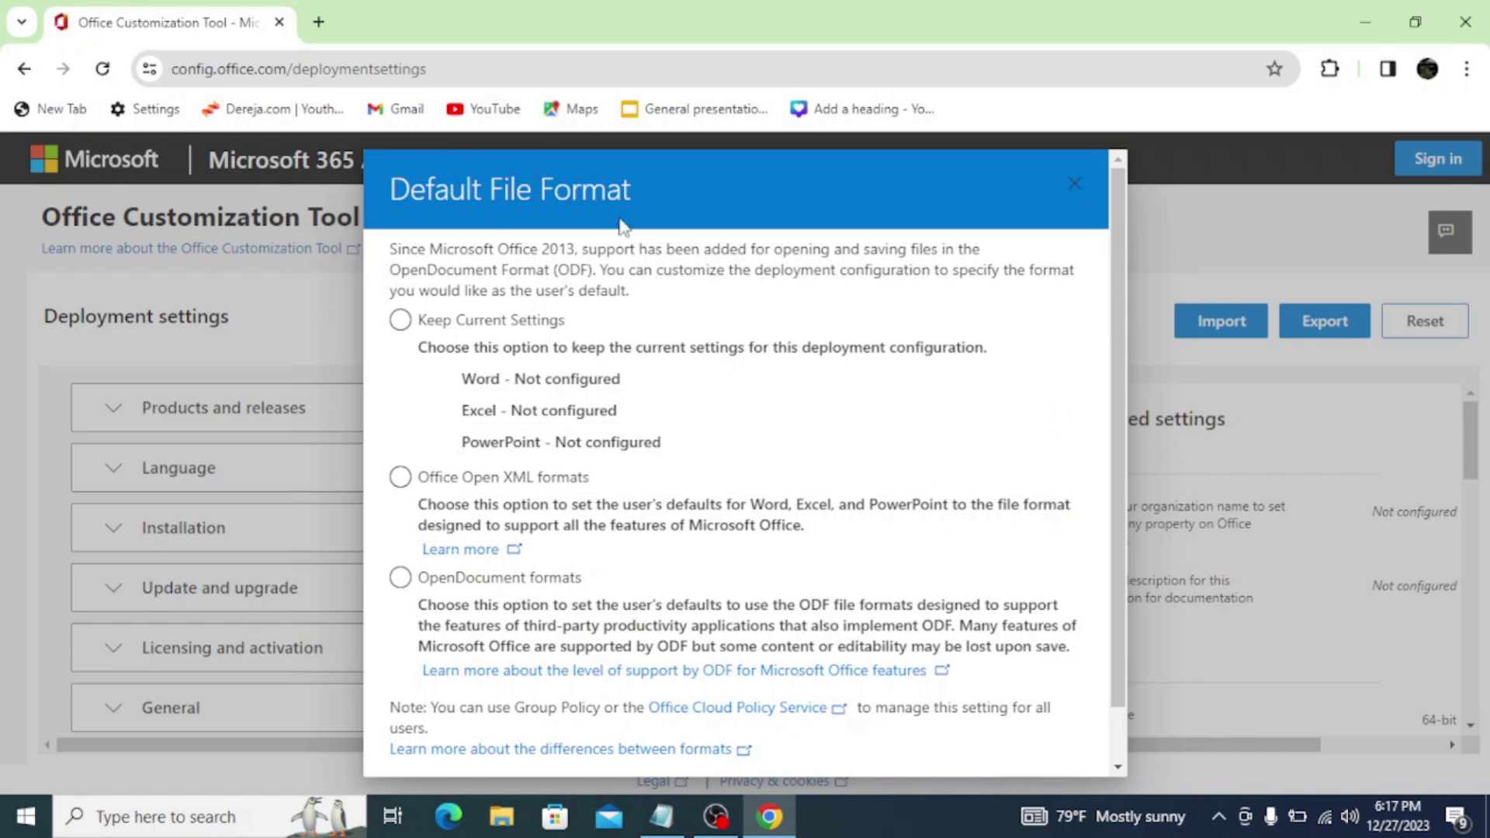
Export Configuration.xml with Office Open XML as the default file format, accepting the license terms
left_click(444, 481)
scroll(1114, 676, "down", 2)
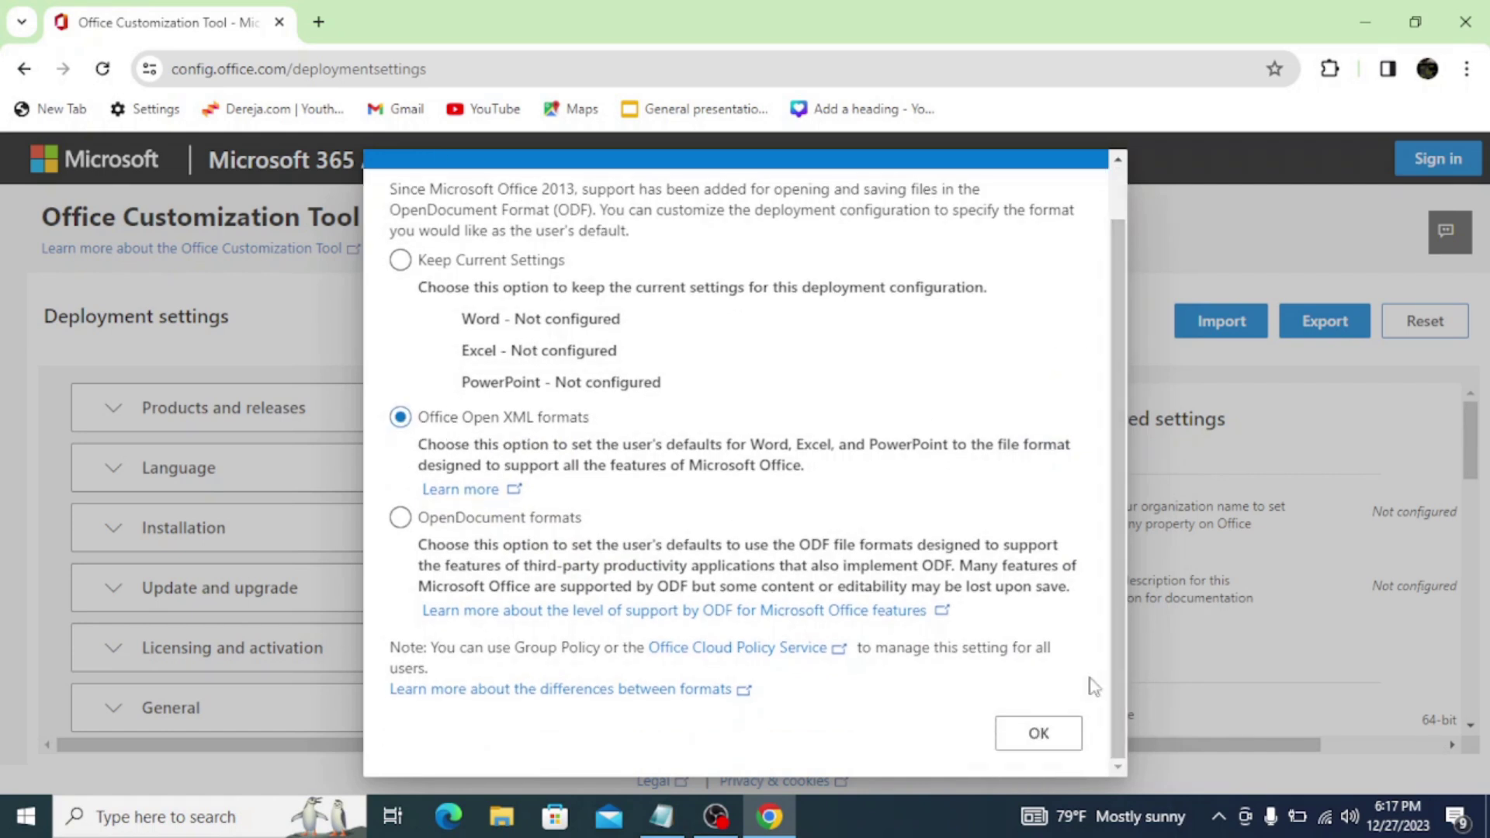
left_click(1040, 734)
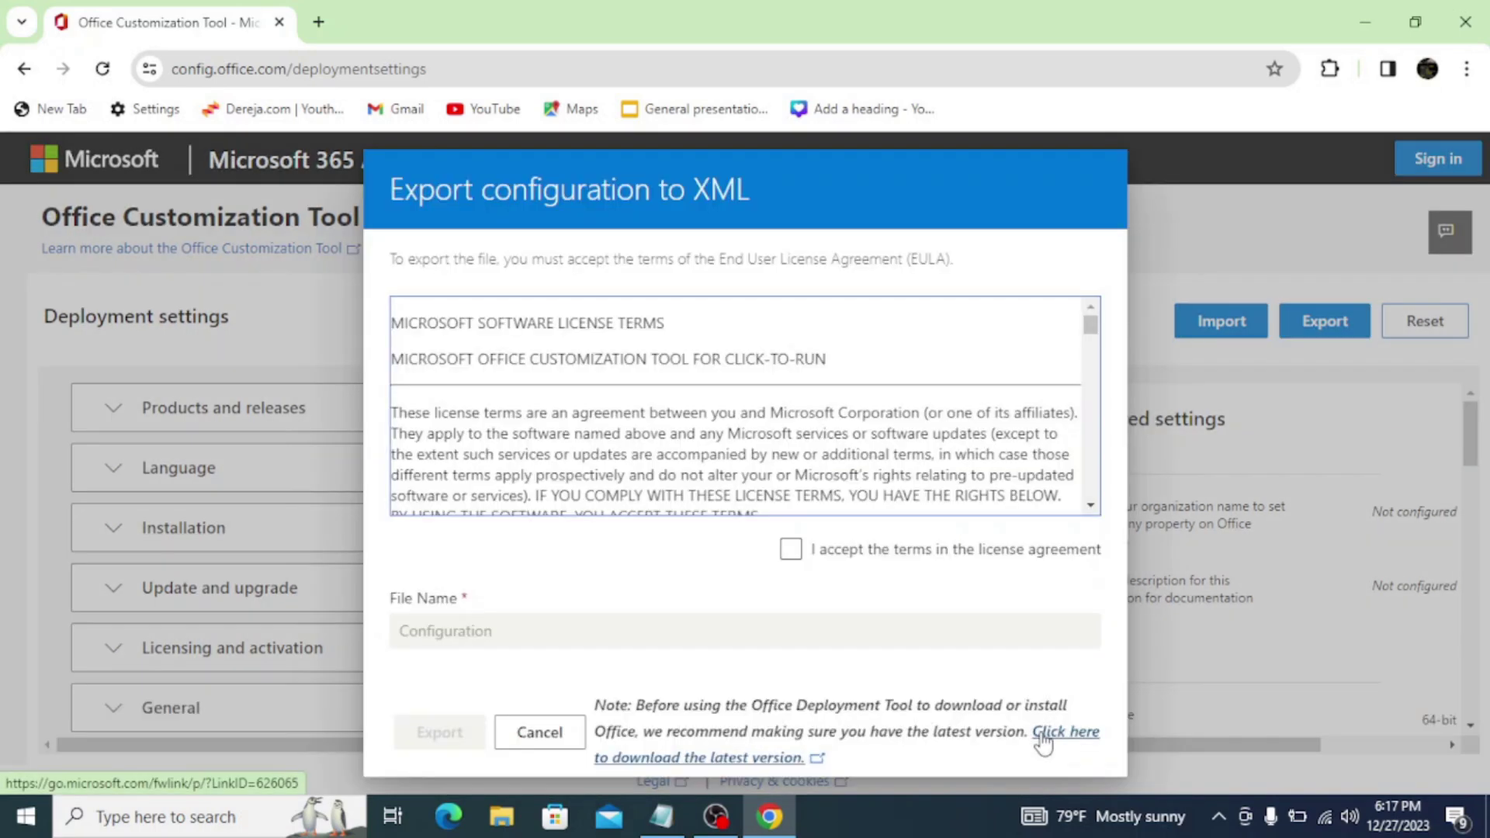
left_click(790, 550)
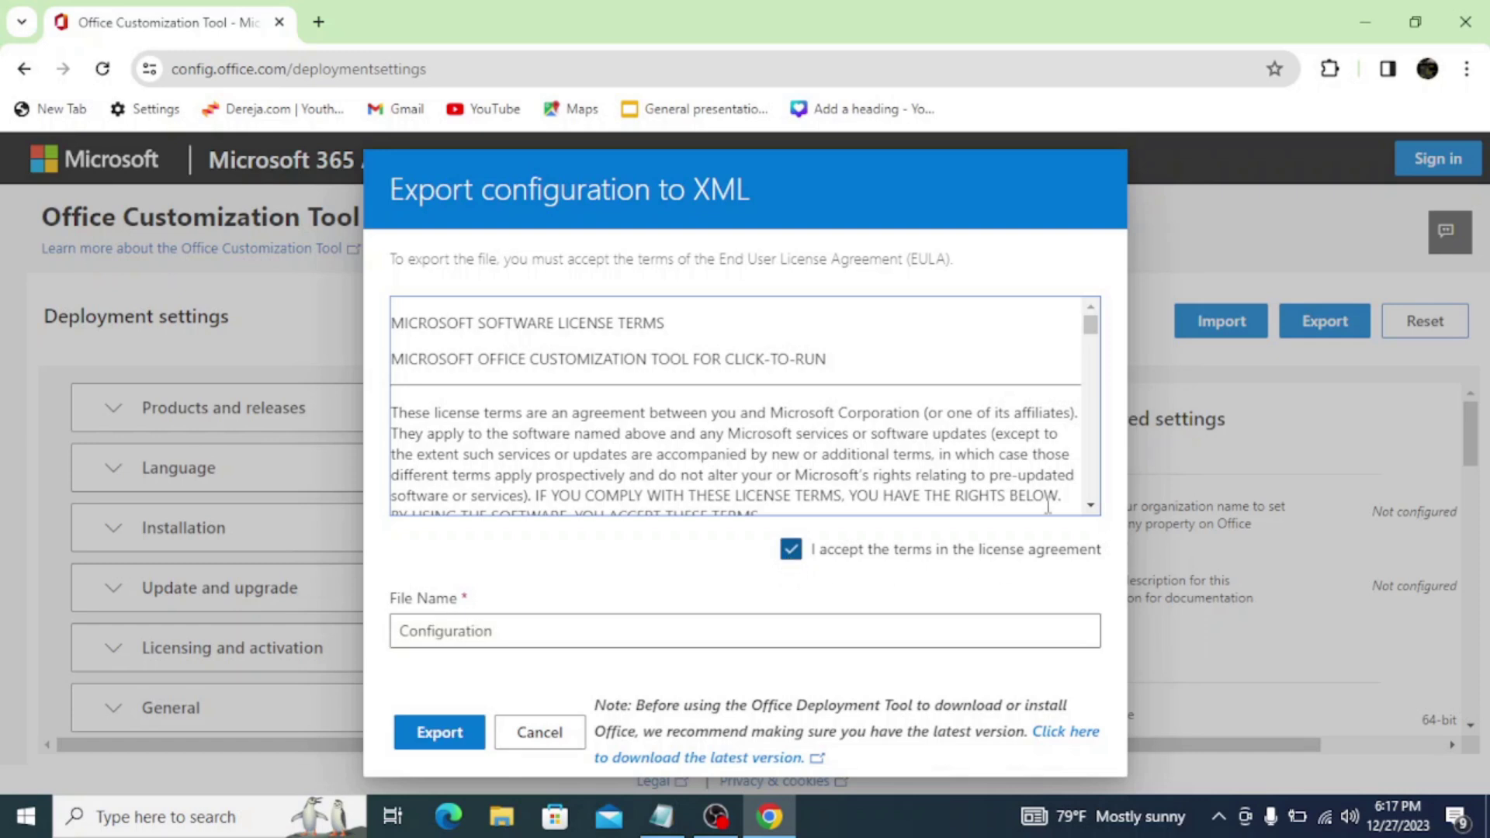
left_click(439, 731)
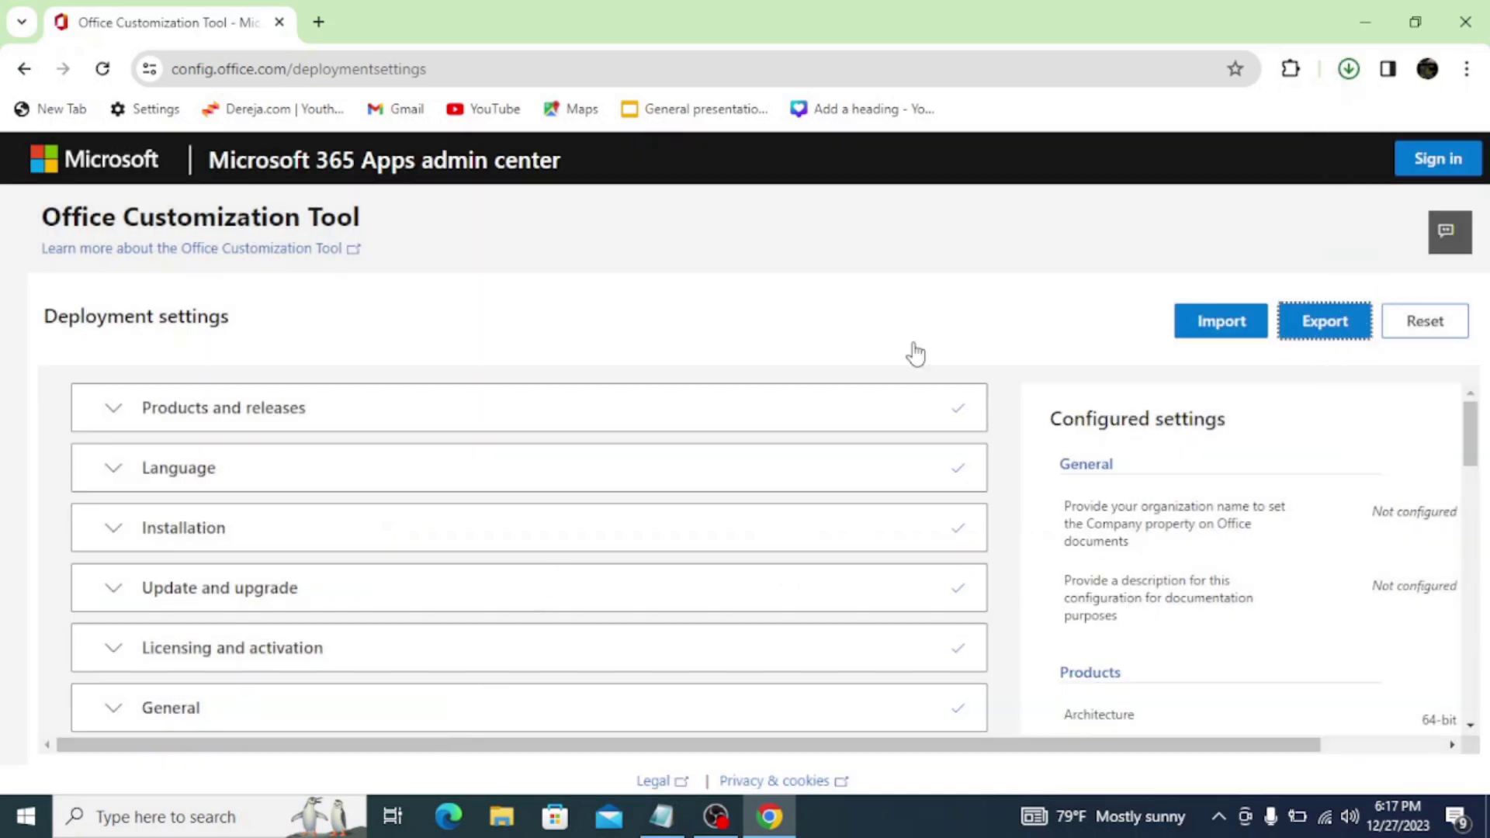
Confirm Configuration.xml downloaded and start a new Chrome tab
left_click(1348, 70)
left_click(1348, 70)
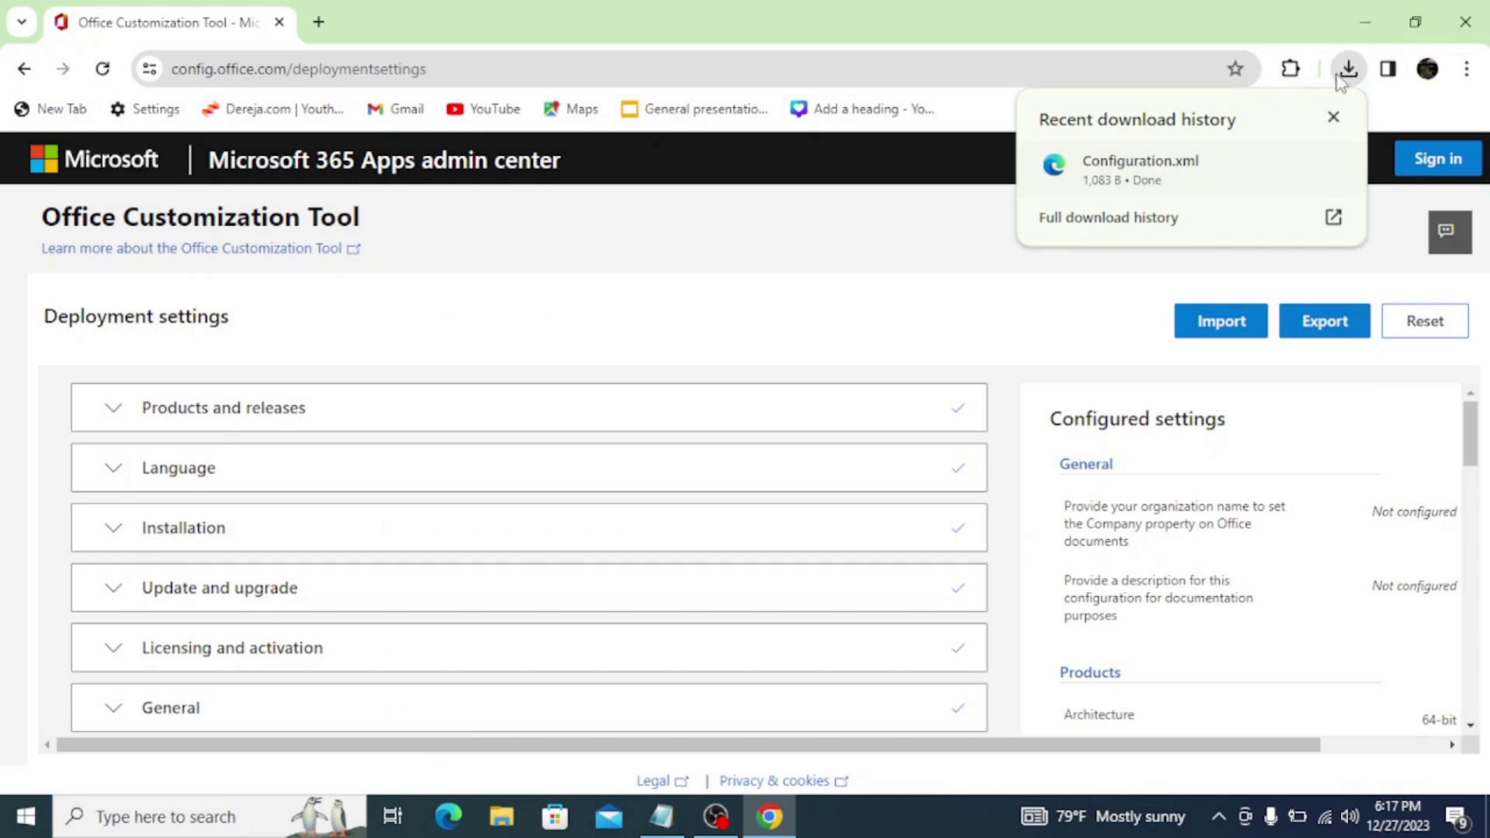
left_click(320, 22)
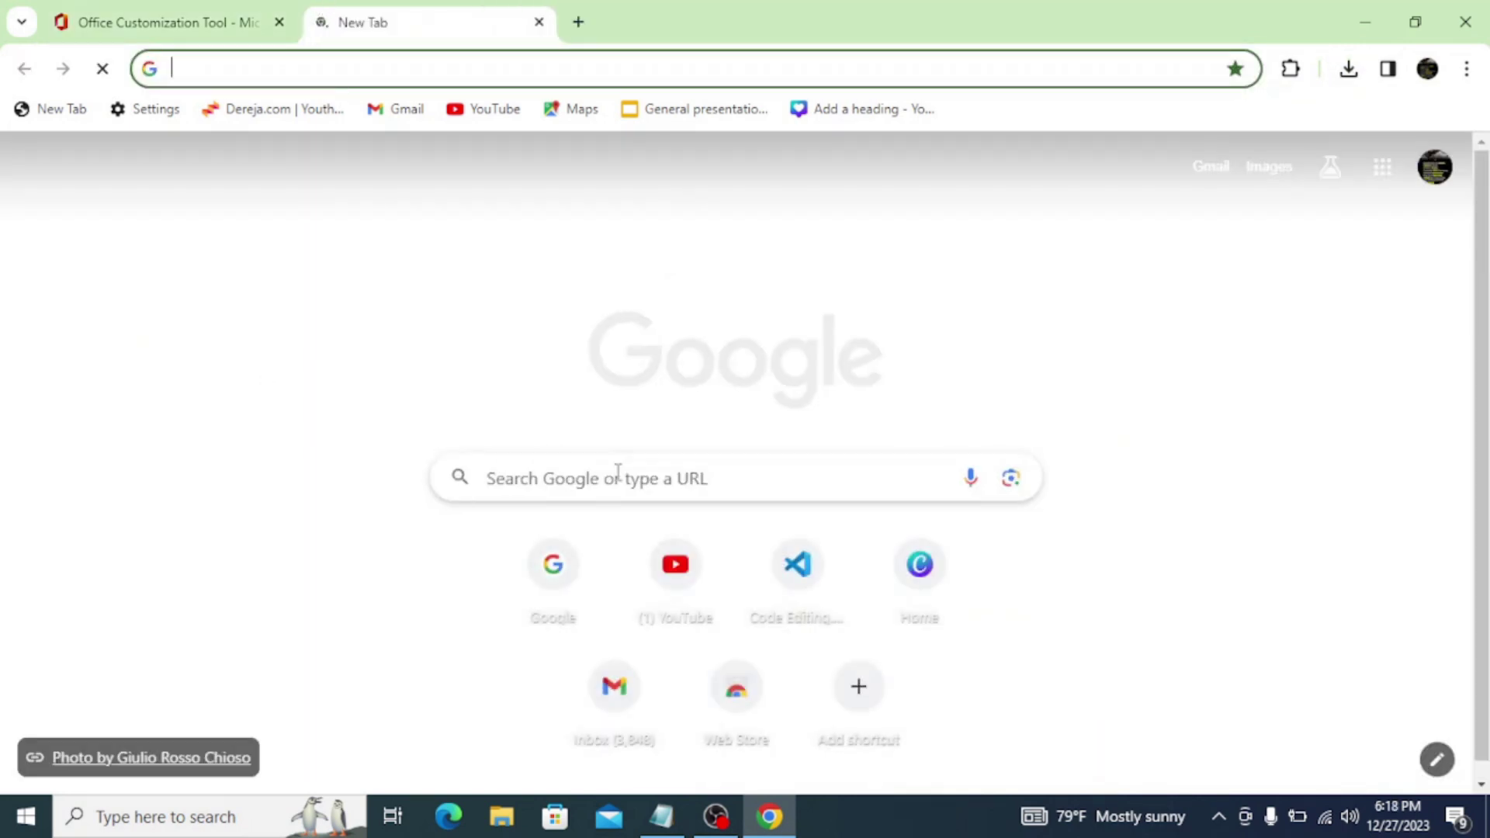
type("office depl")
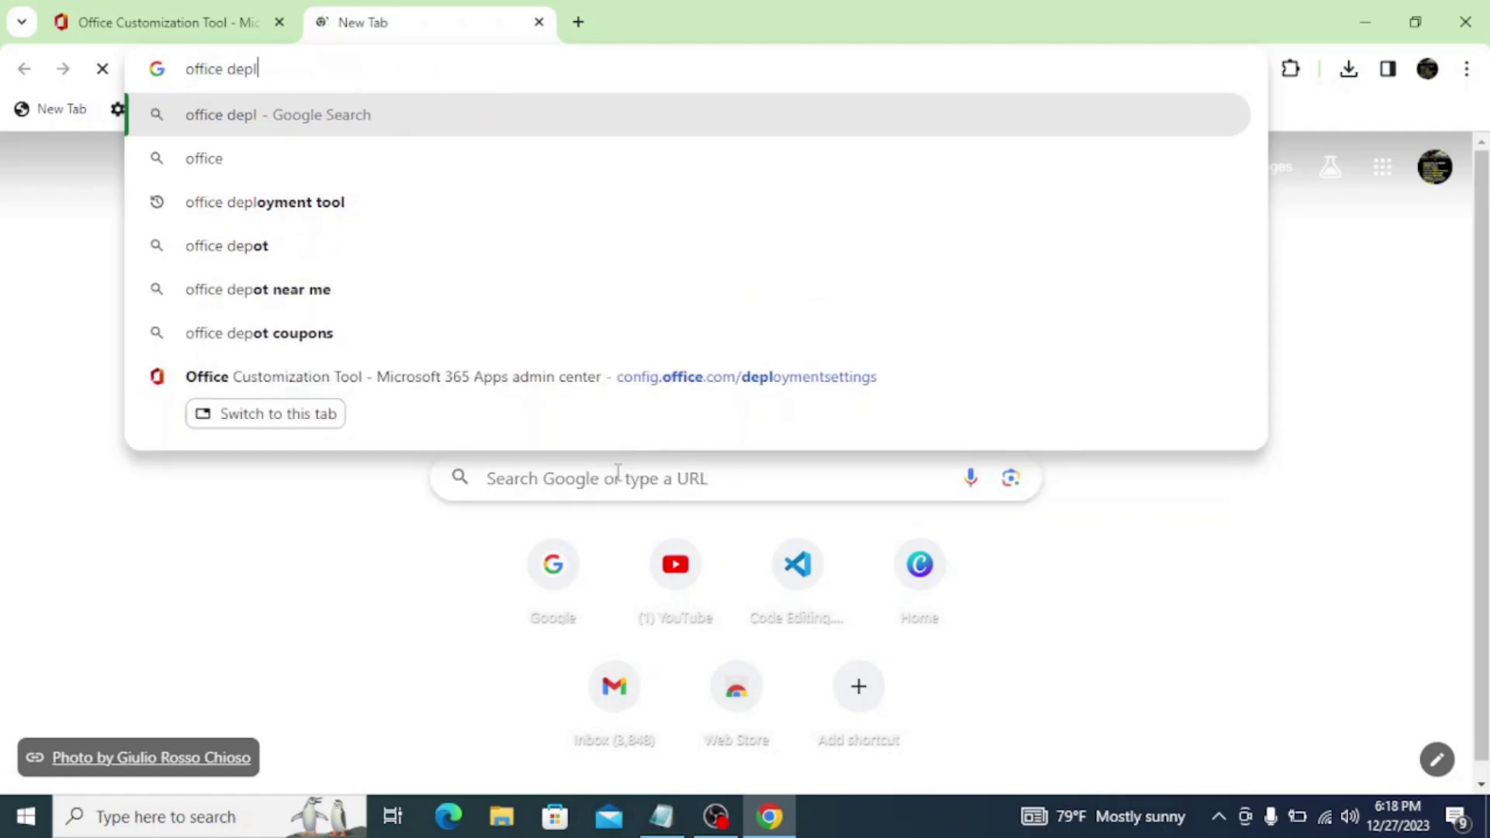
type("oyment tool")
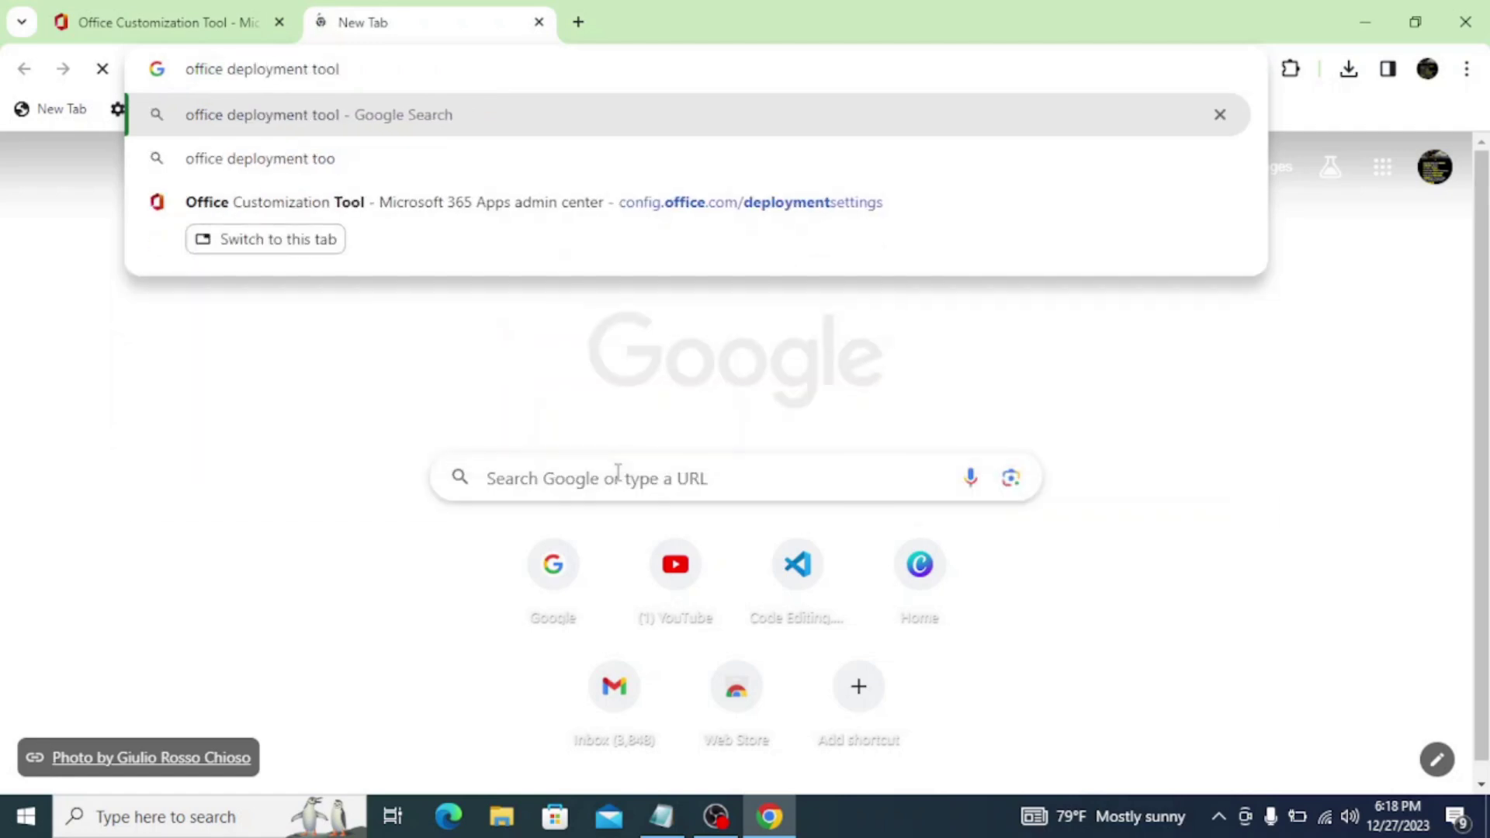
Search 'office deployment tool', open the Microsoft Download Center page and download the tool
key("Return")
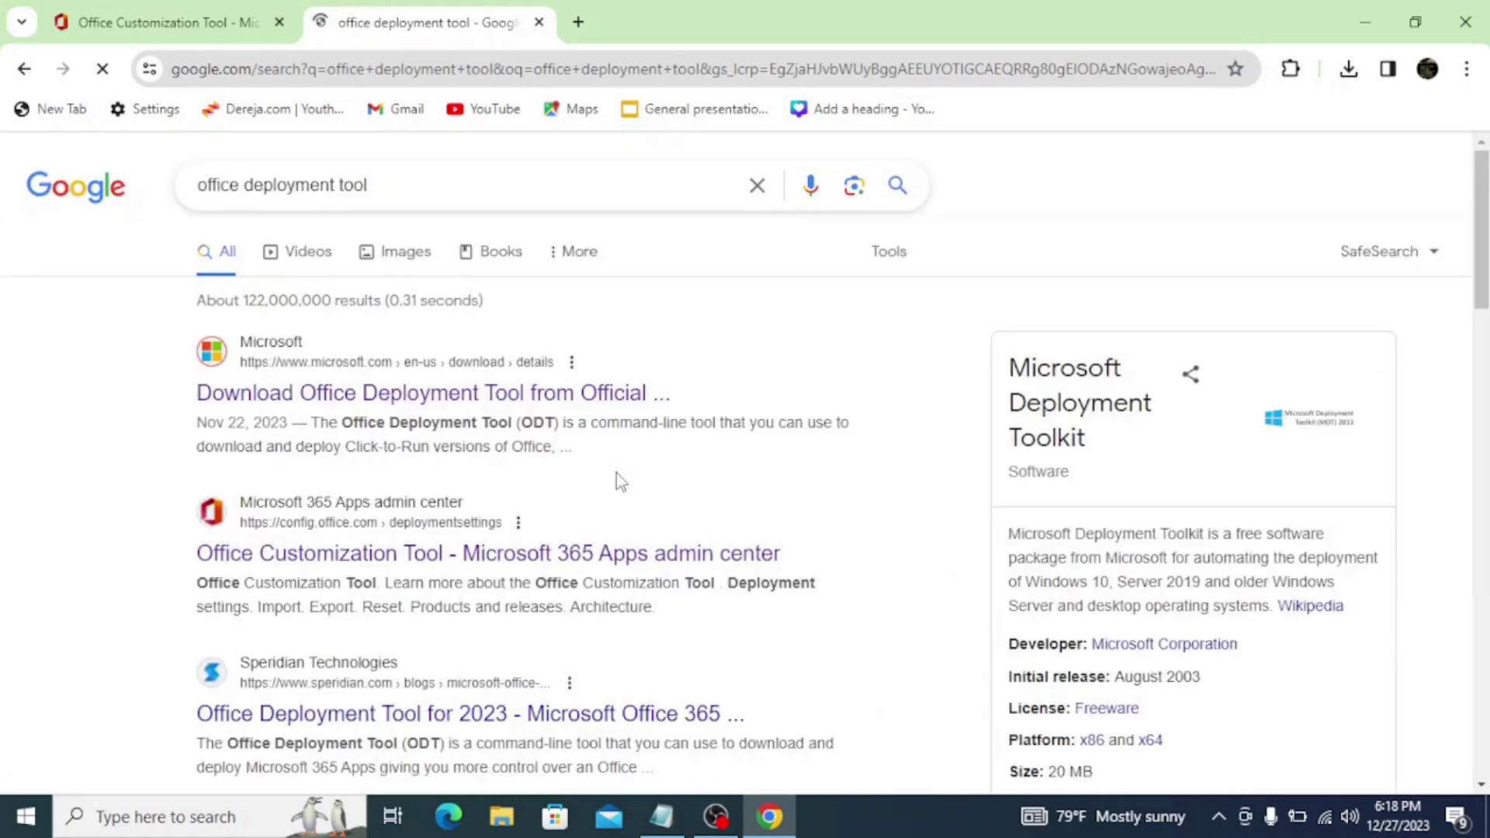
left_click(396, 393)
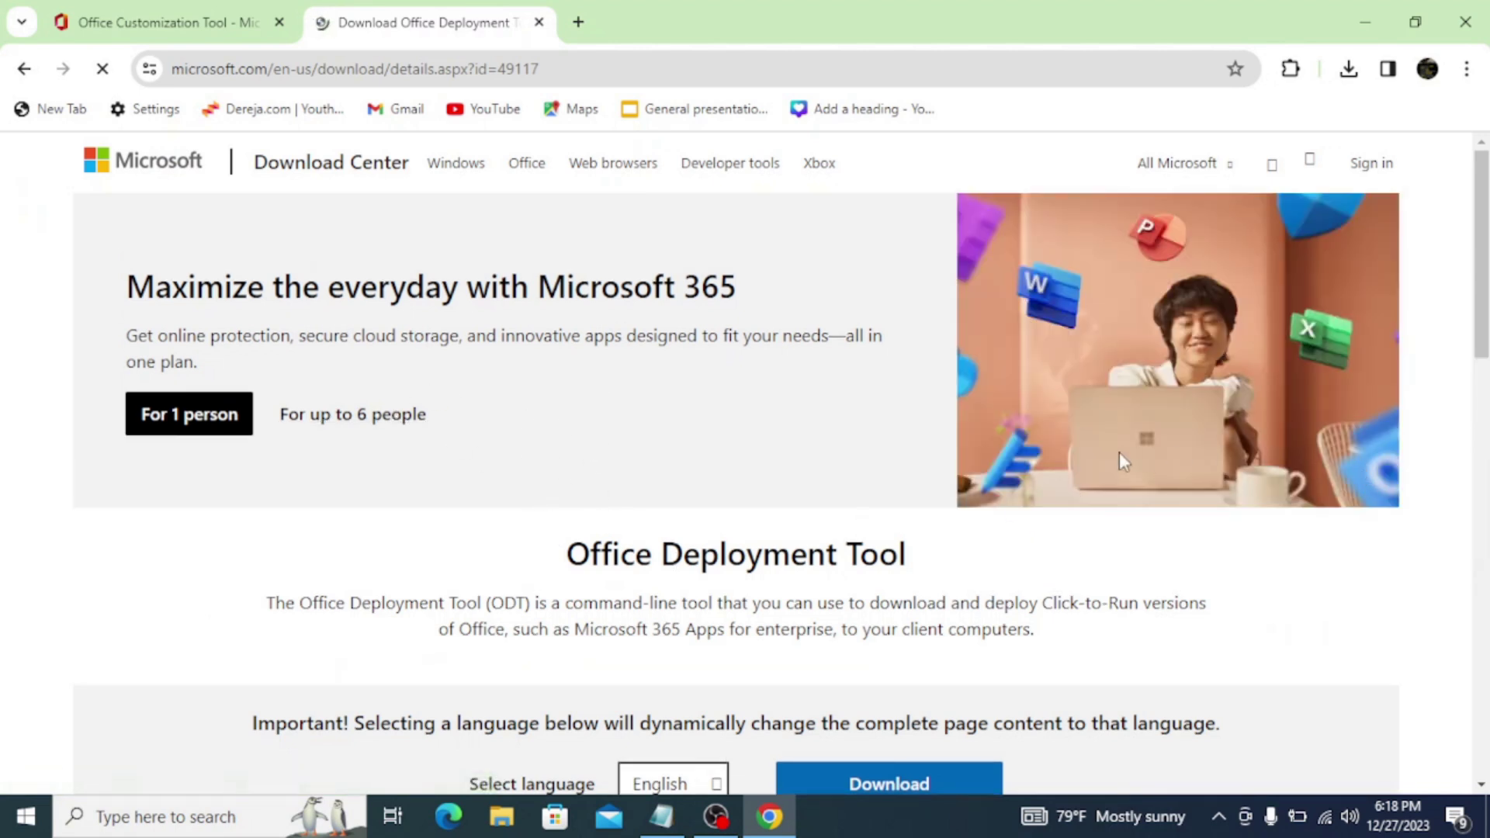
scroll(1117, 454, "down", 2)
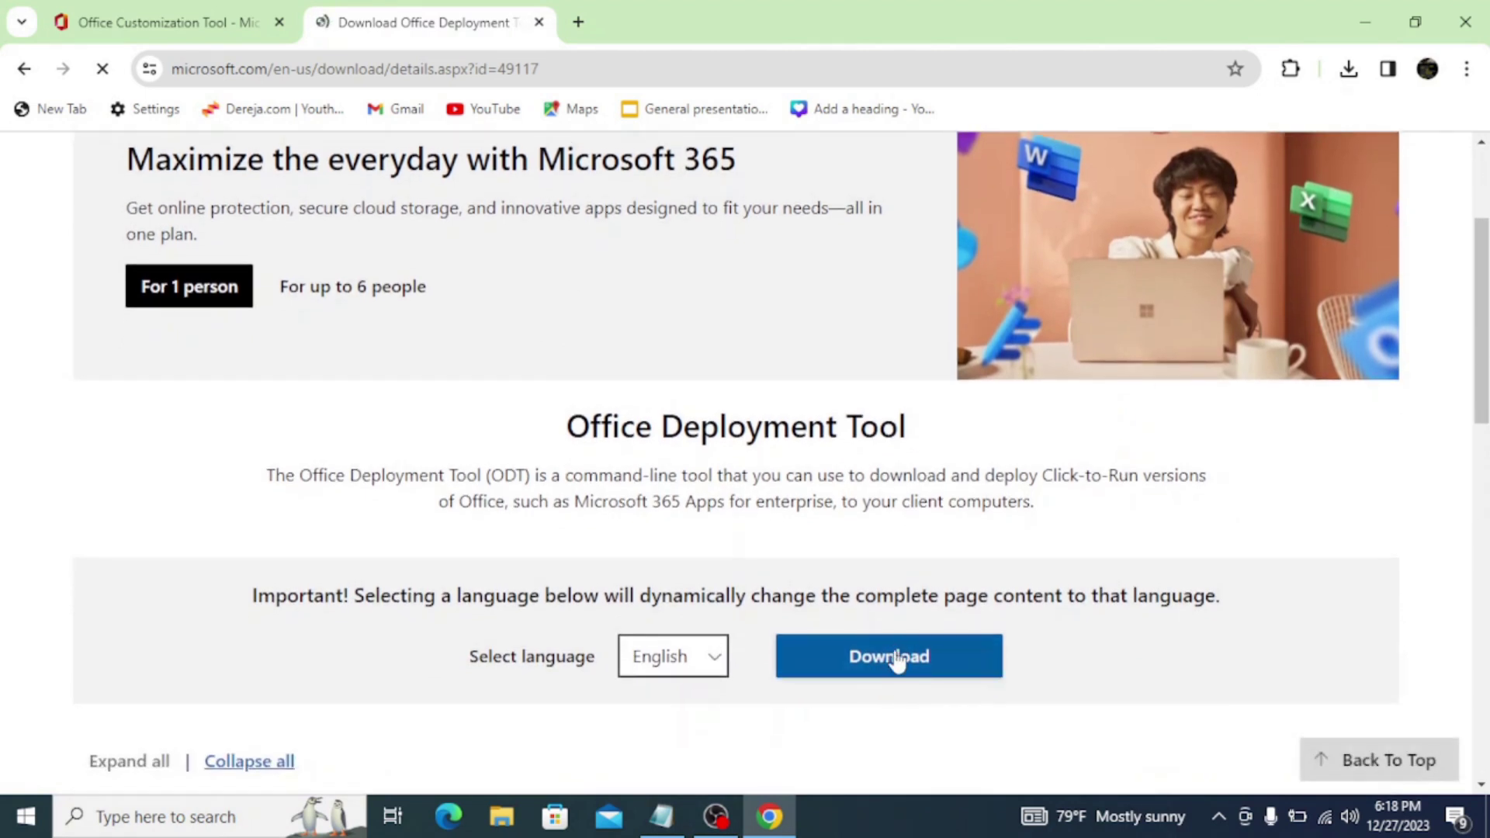
left_click(896, 660)
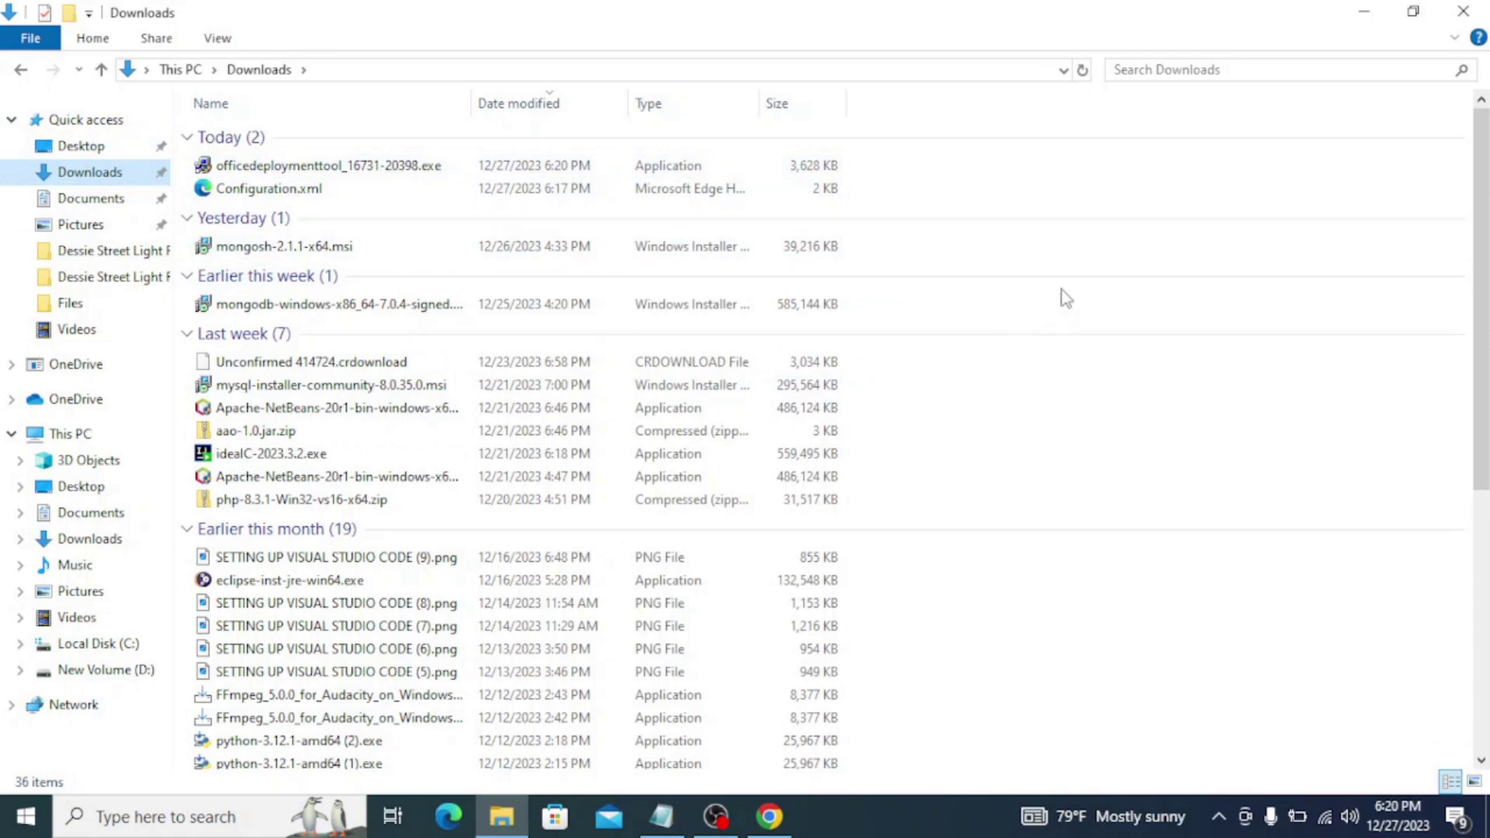
Create a new folder named Office 2021 in Downloads
right_click(1024, 192)
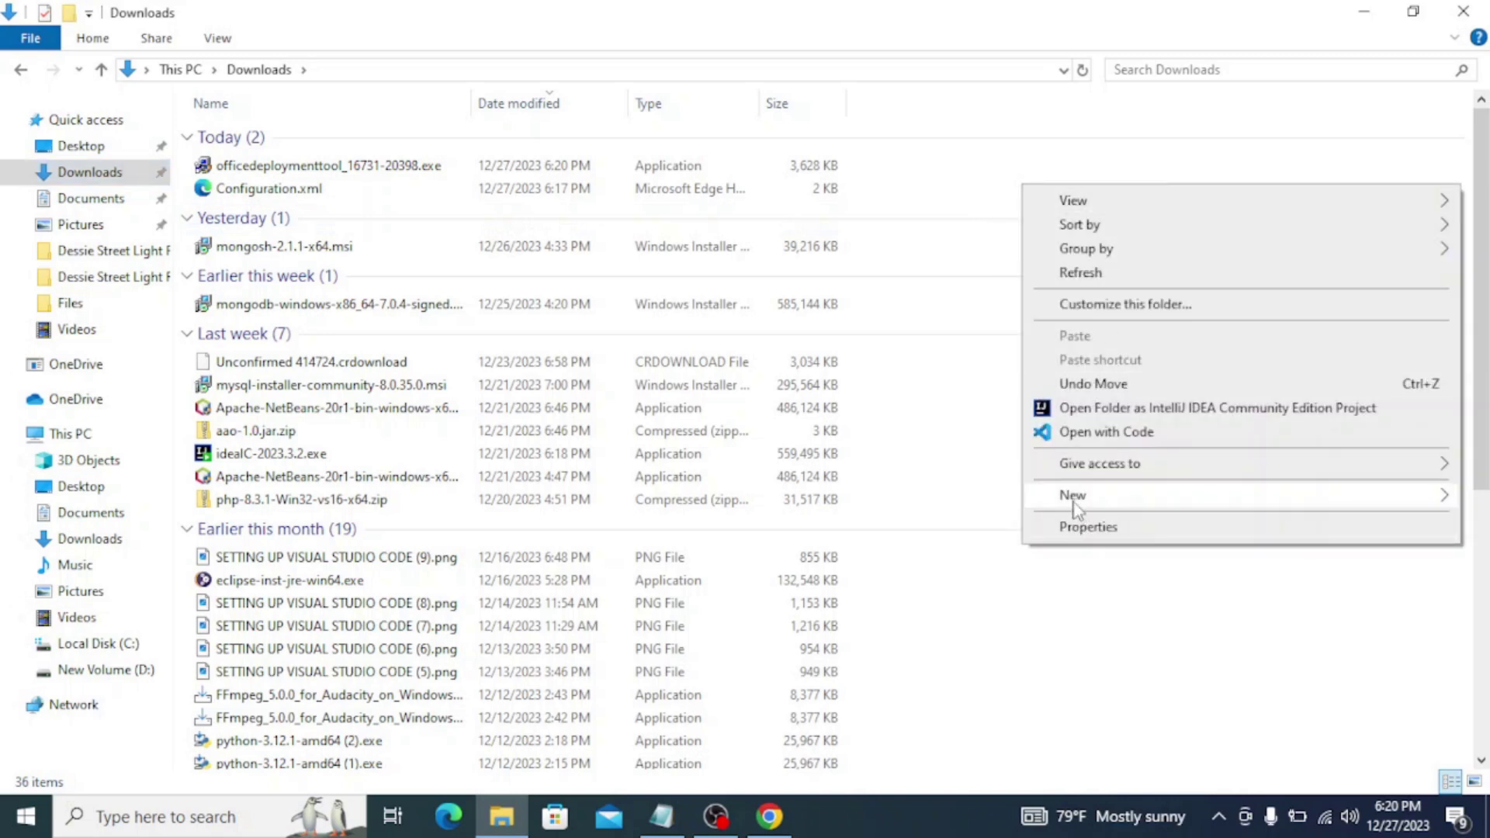
mouse_move(1072, 495)
left_click(836, 498)
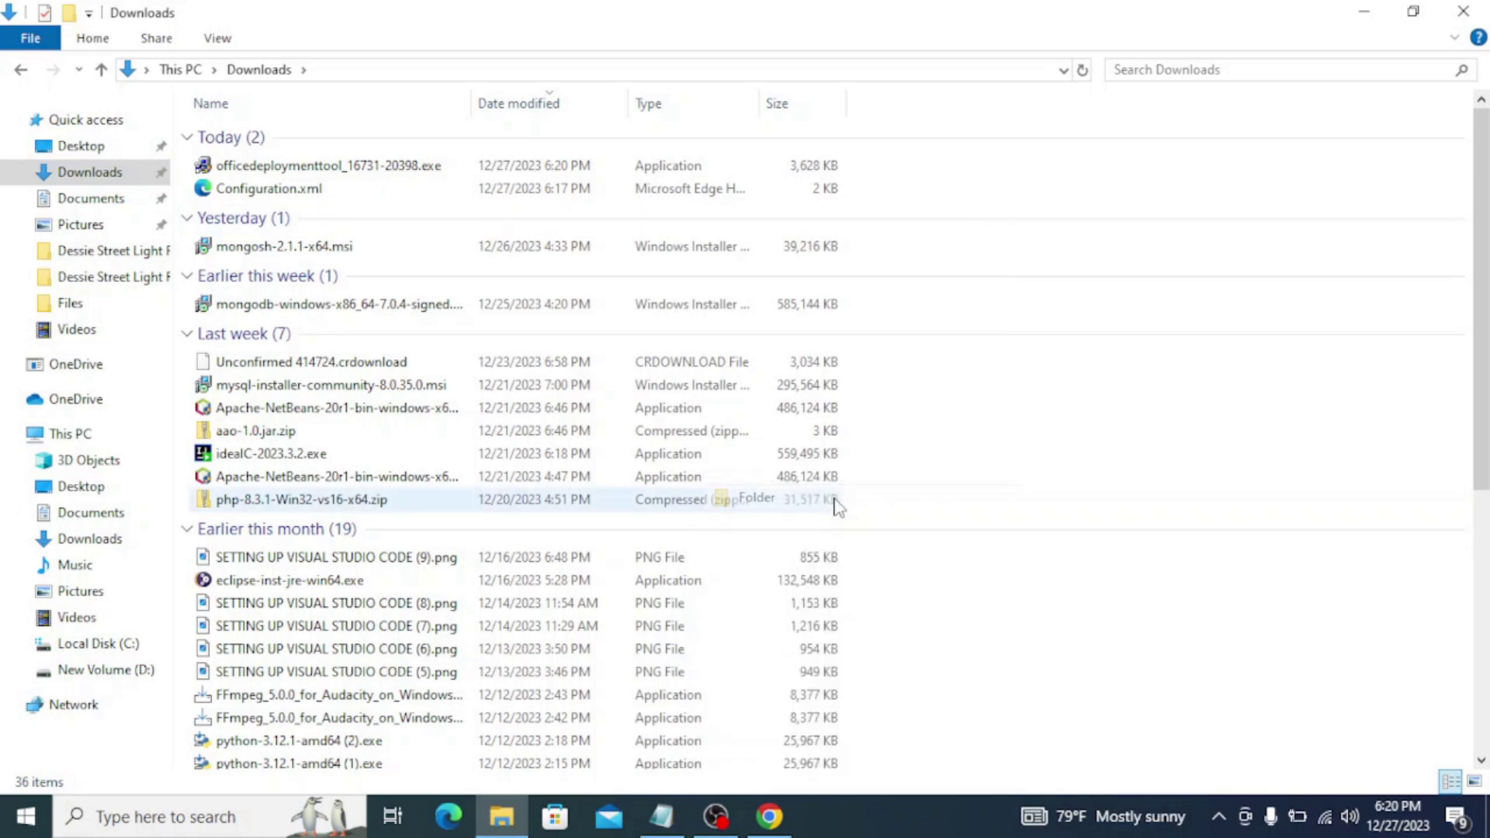
type("Office ")
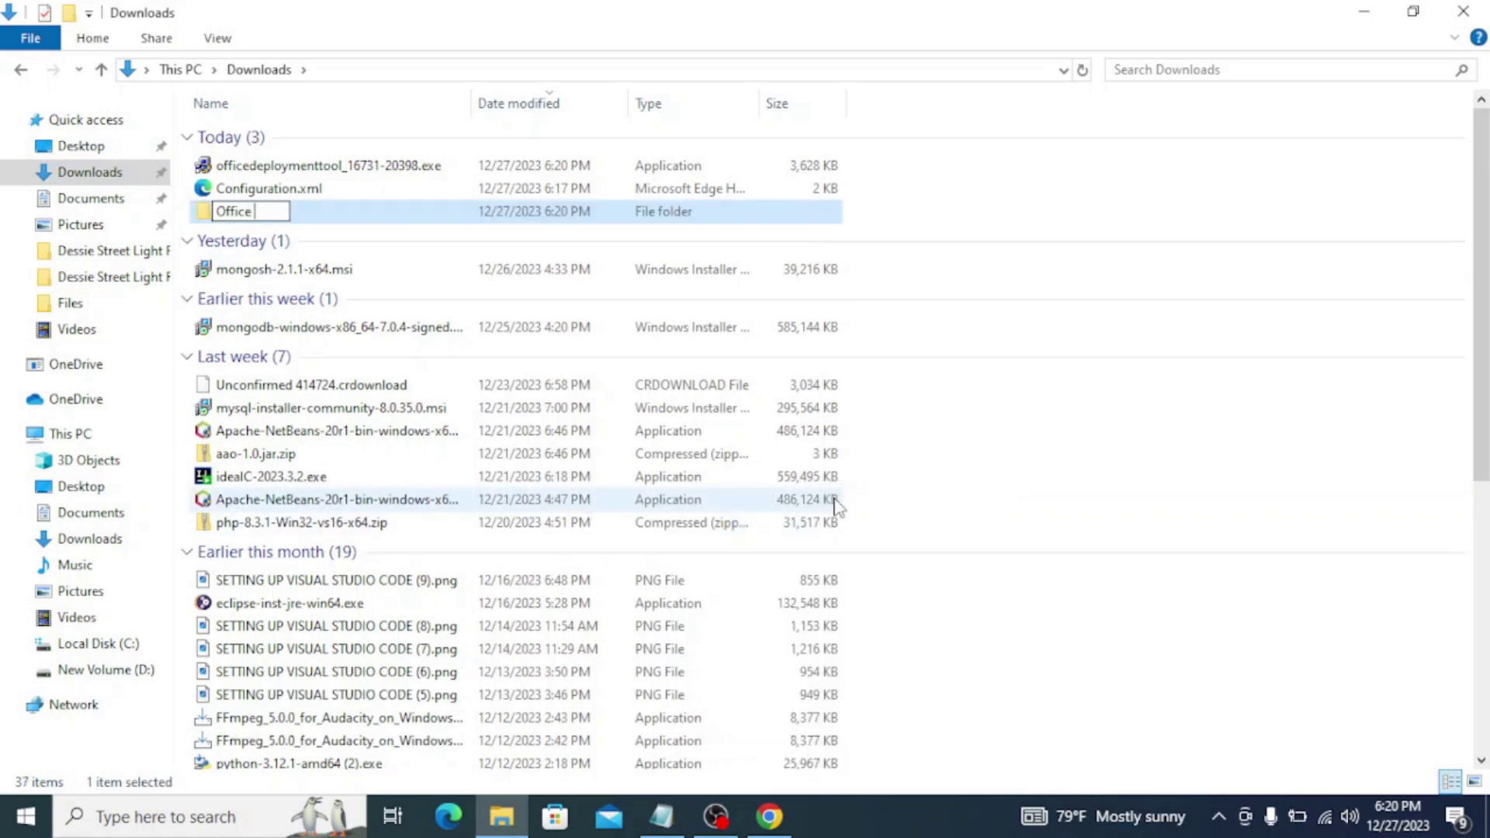
type("2021")
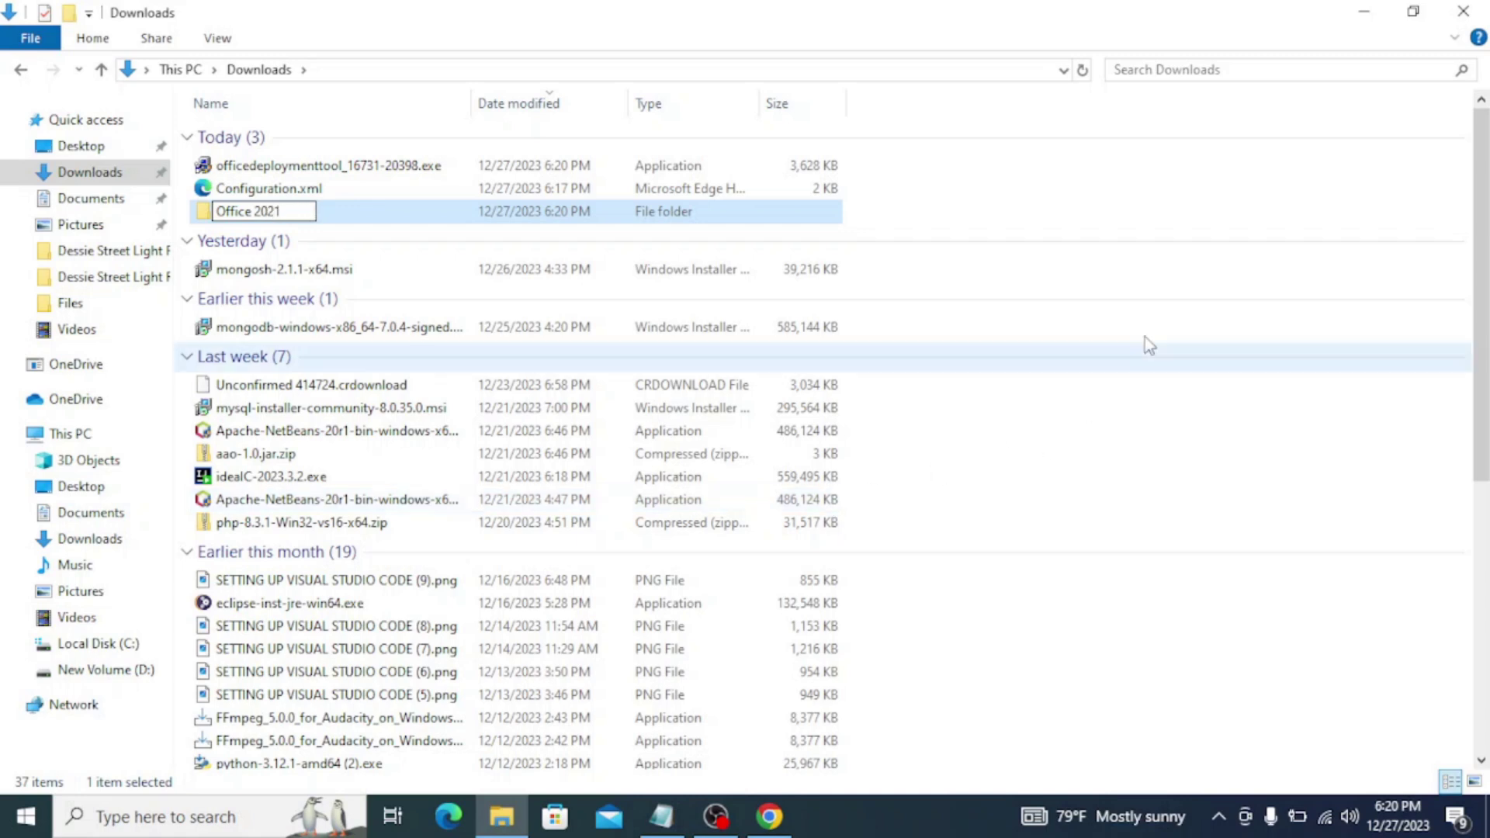
left_click(1013, 240)
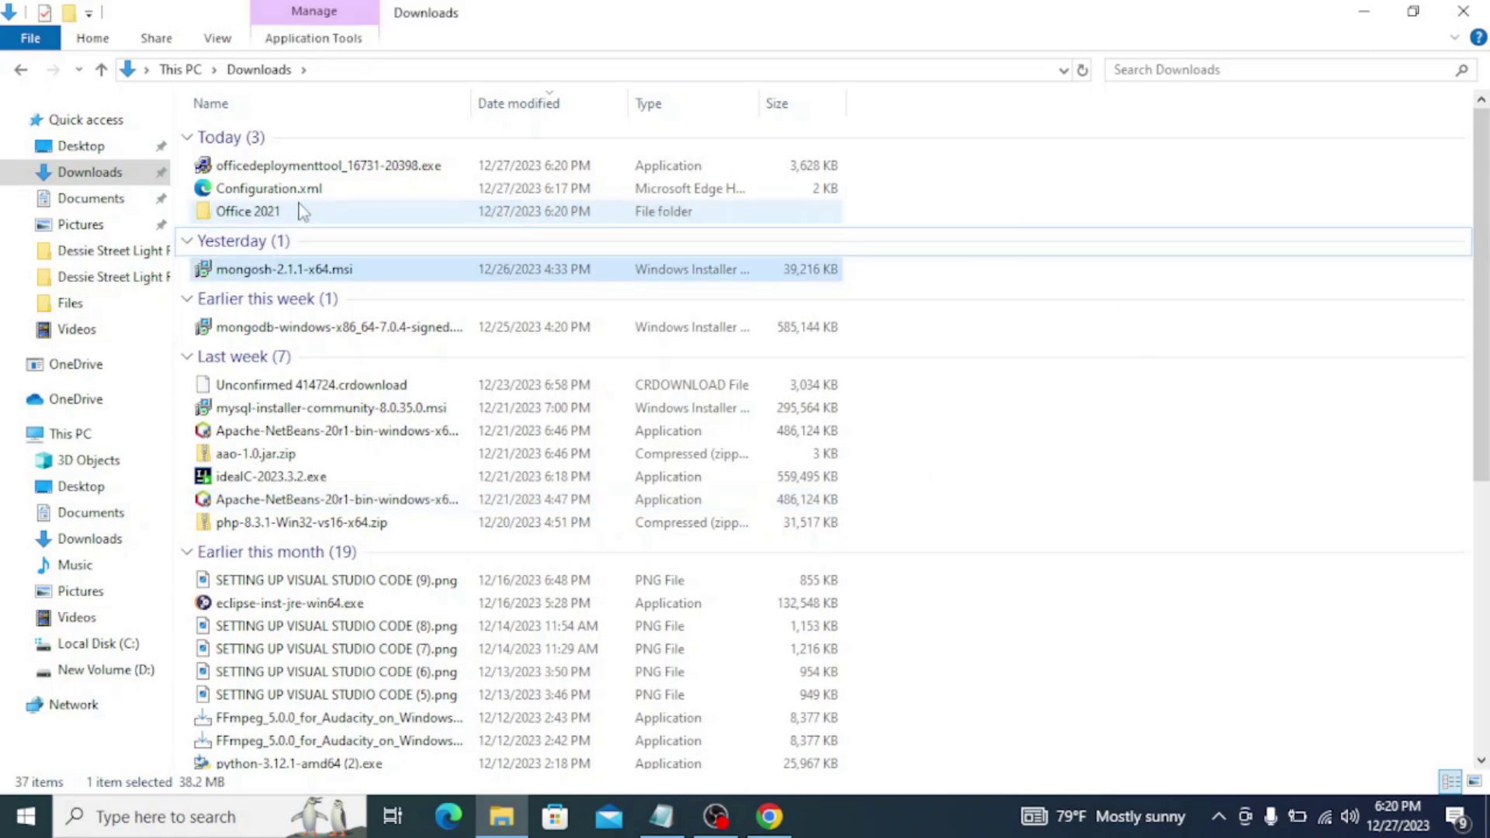
Cut Configuration.xml and the deployment tool installer and paste them into Office 2021
left_click(280, 166)
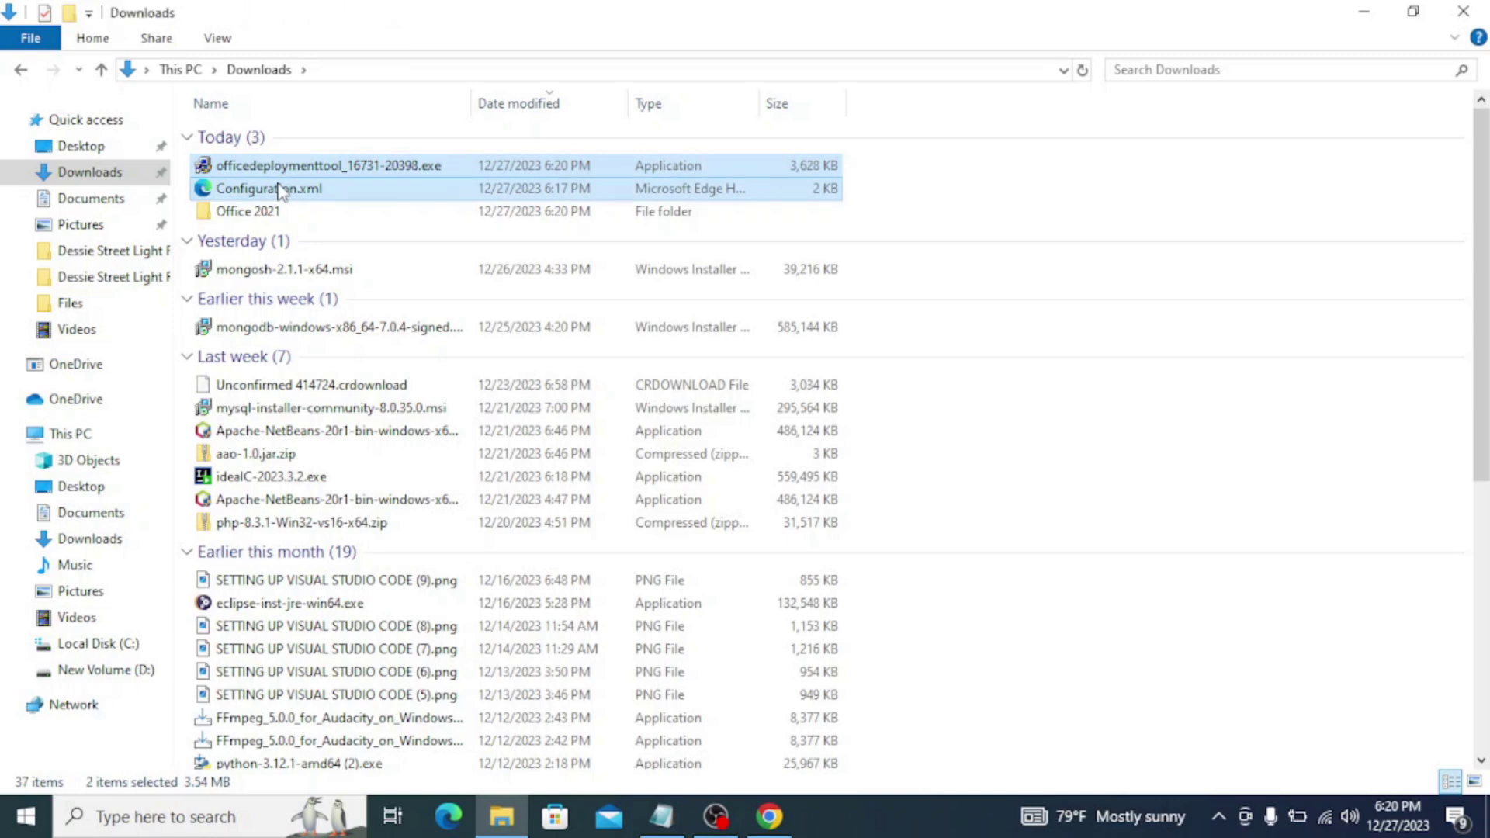
right_click(280, 192)
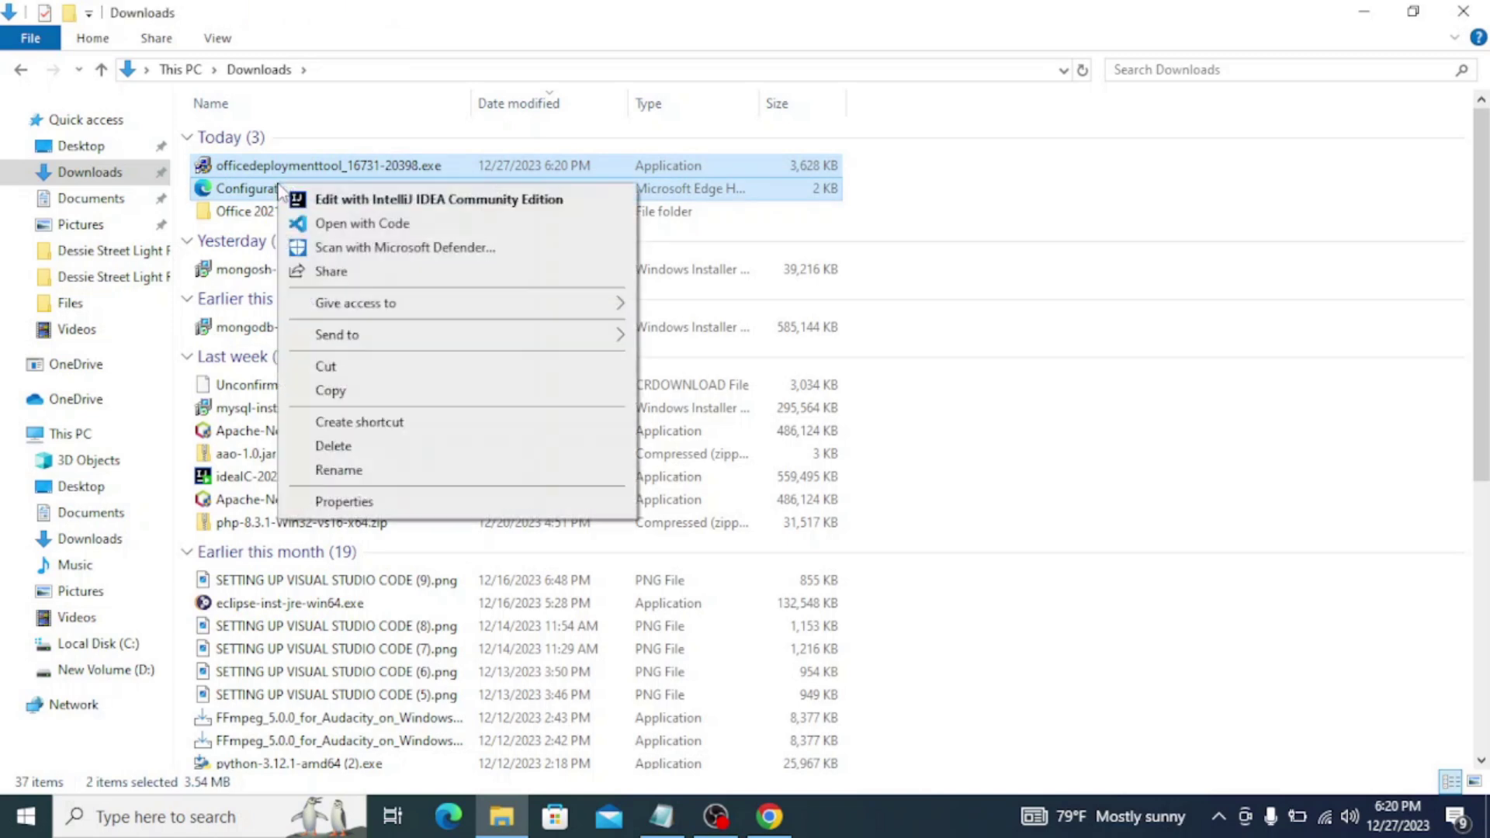
left_click(327, 368)
double_click(248, 214)
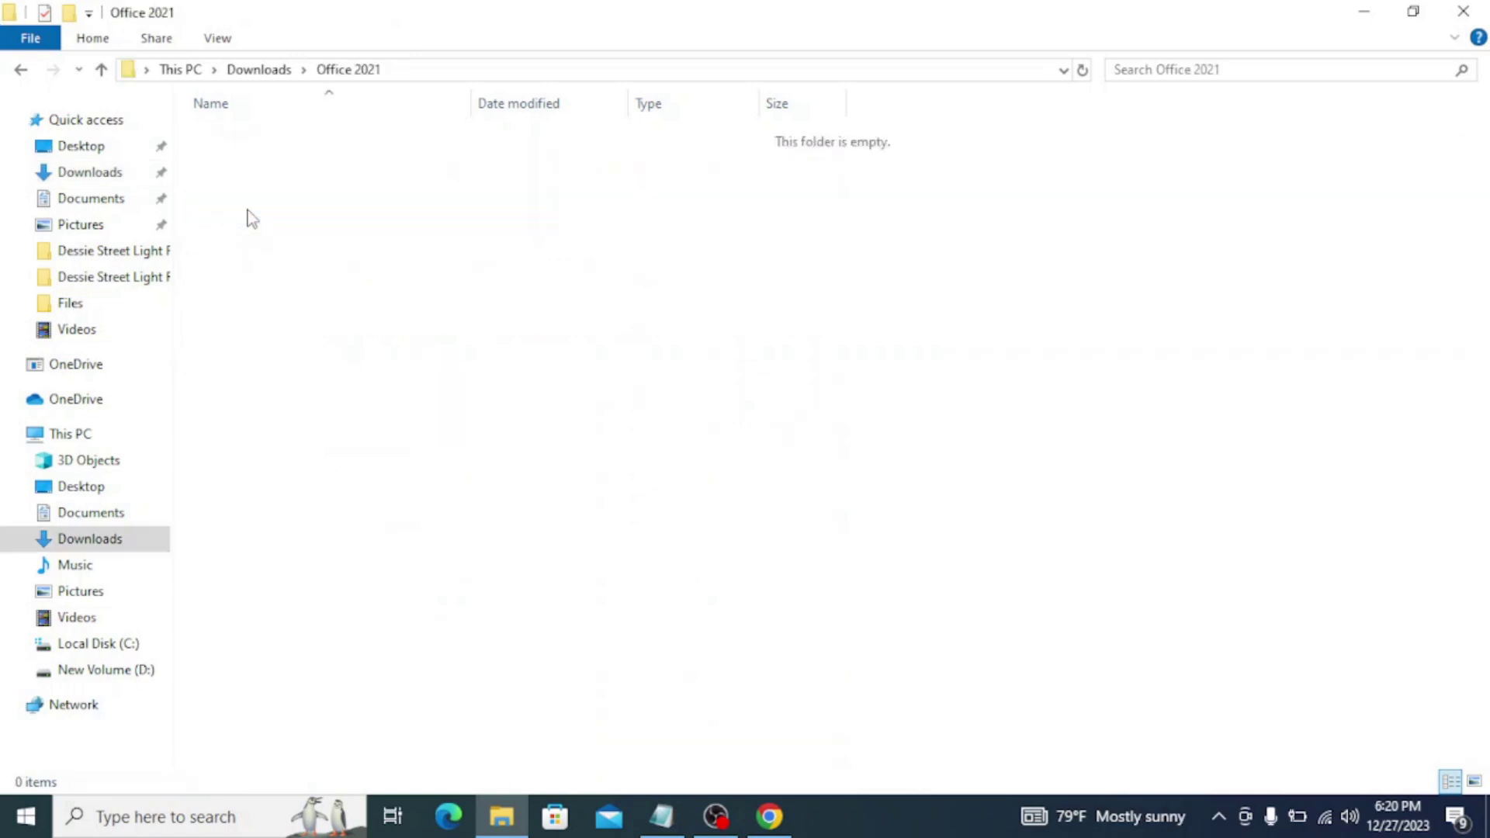
right_click(334, 183)
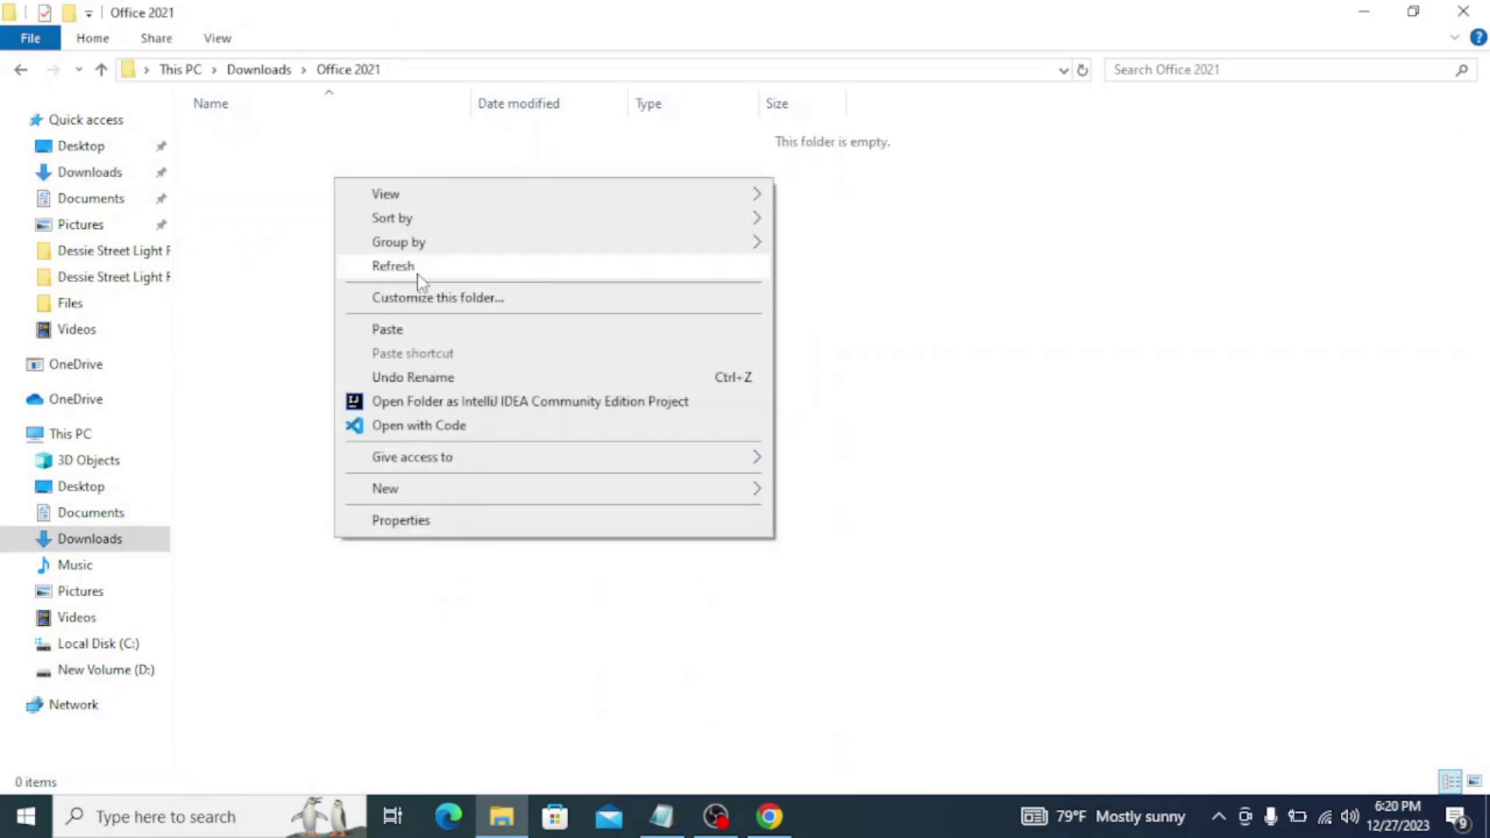
left_click(390, 331)
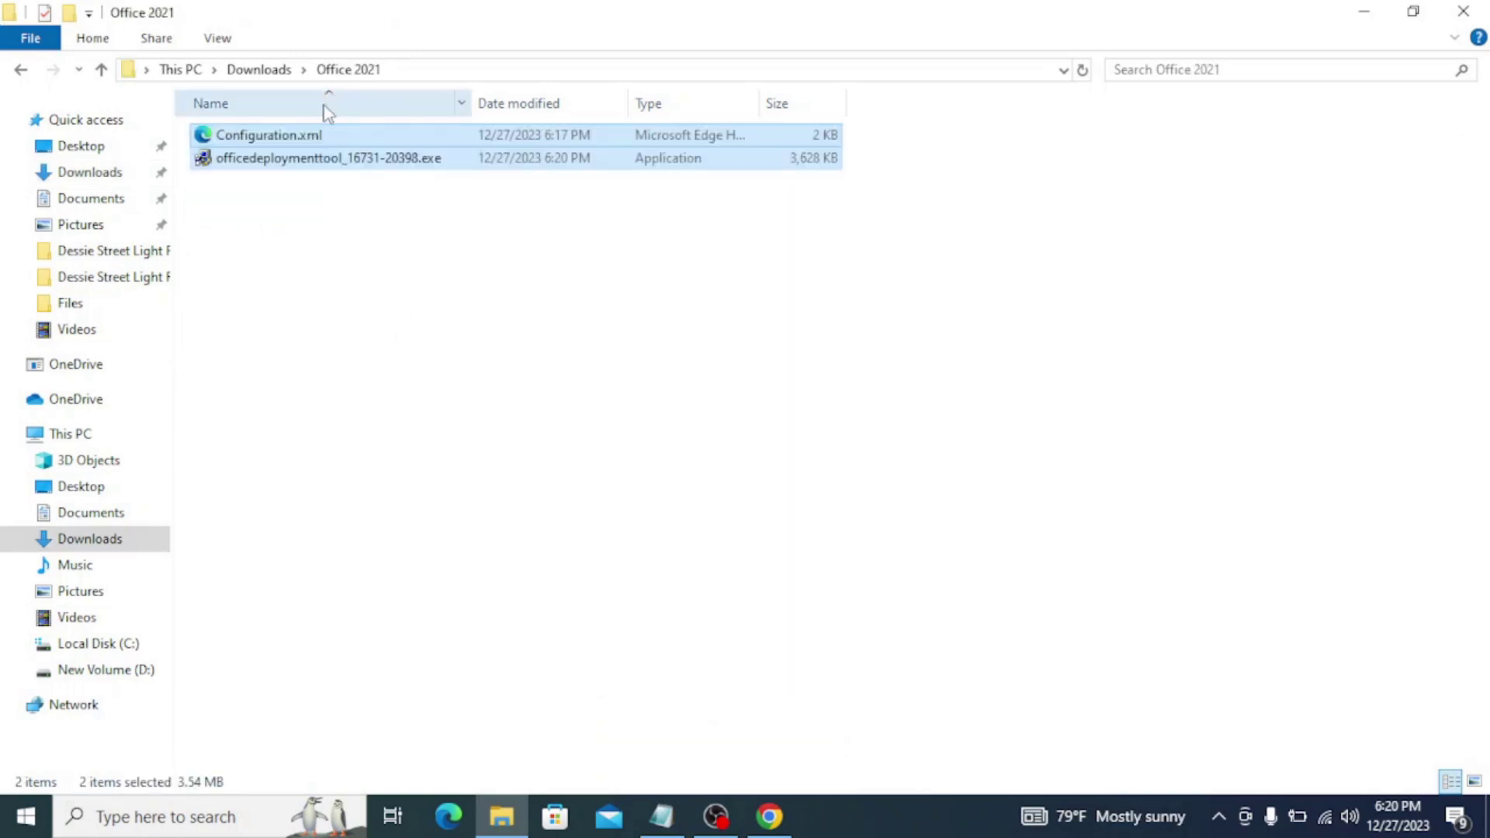
left_click(287, 160)
Run the Office Deployment Tool as administrator and accept the Microsoft license terms
right_click(287, 160)
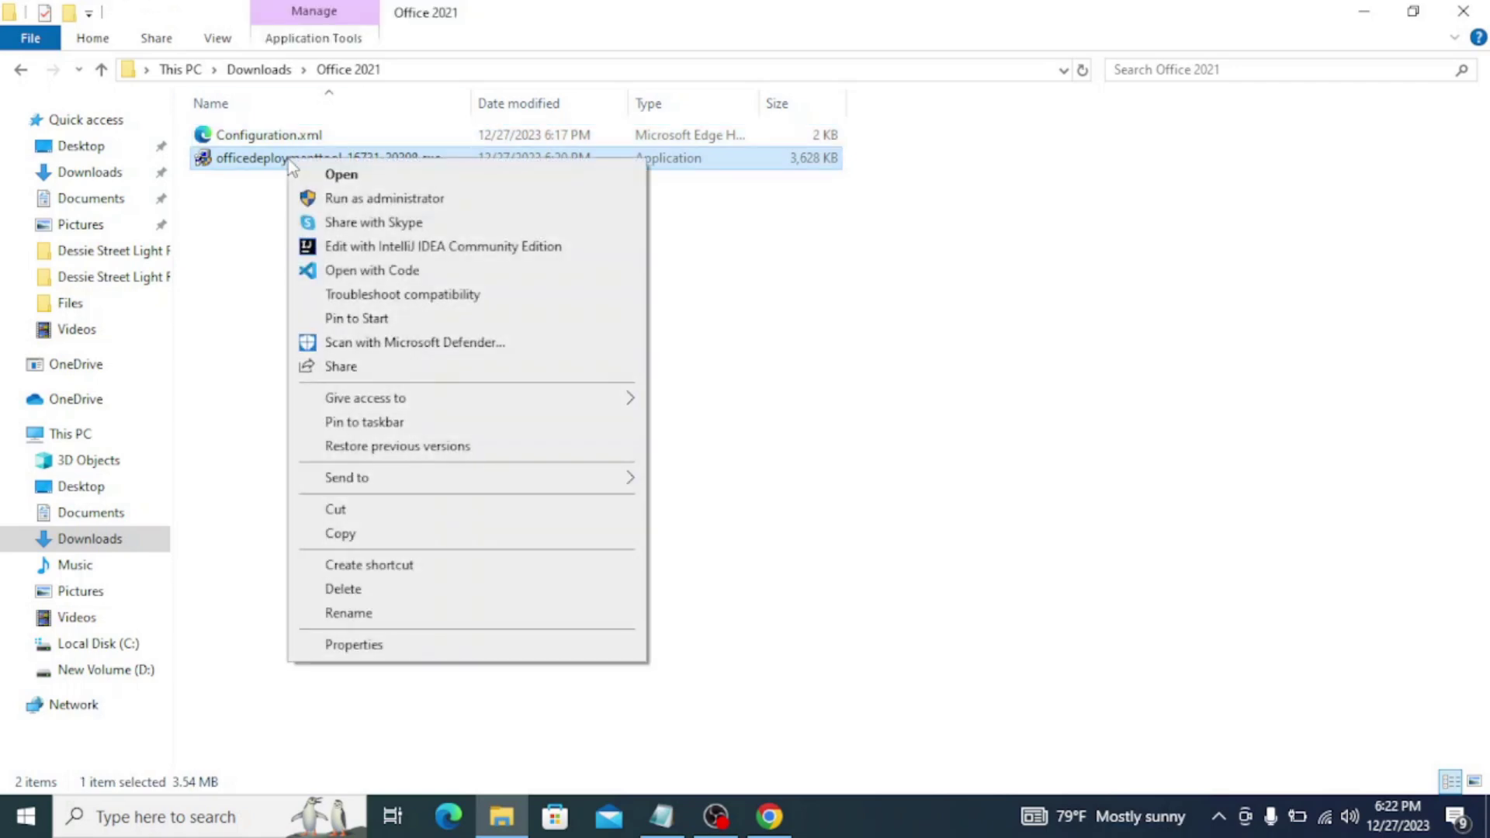
left_click(385, 199)
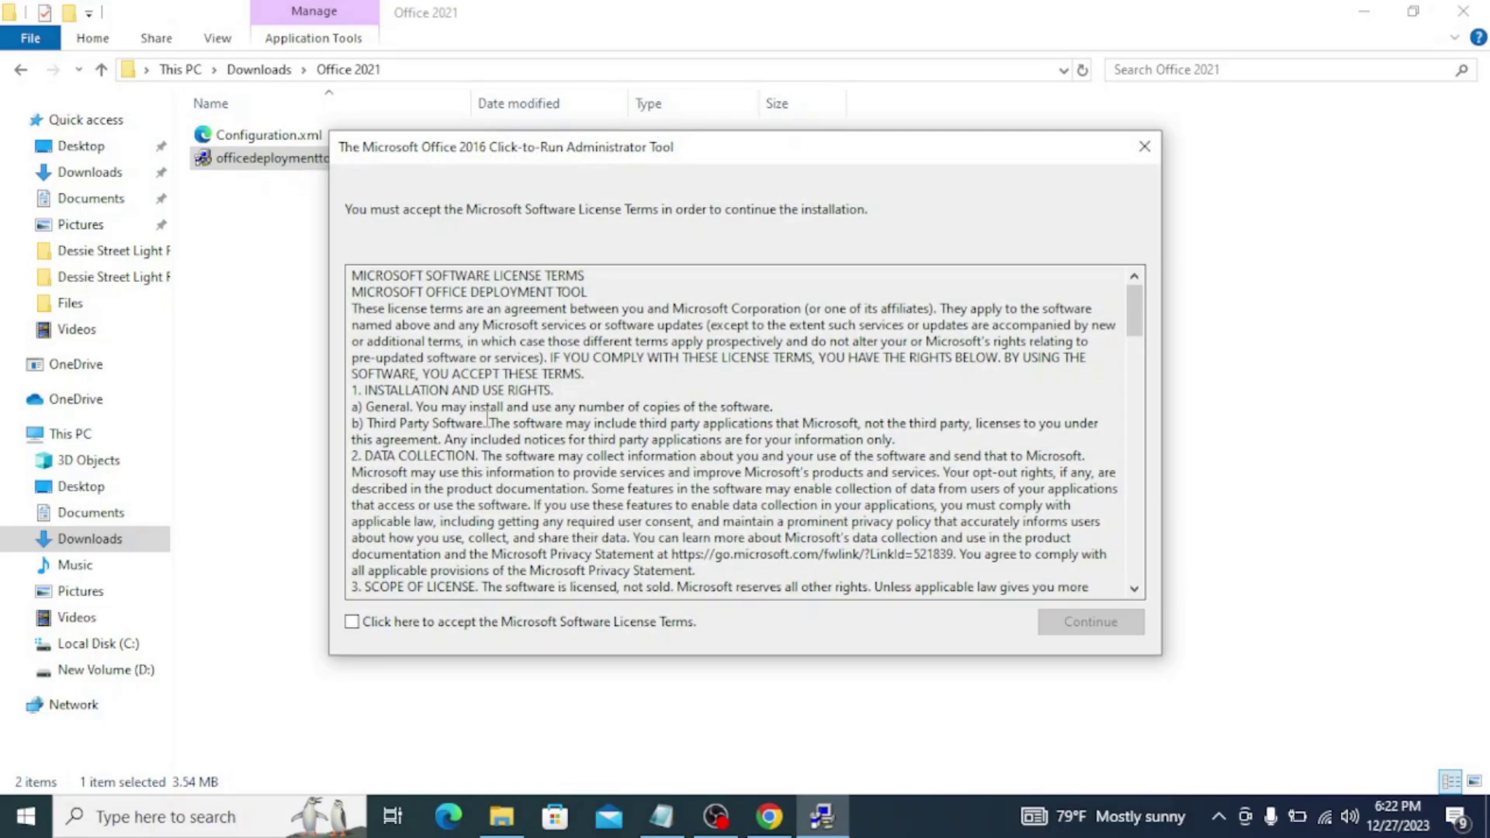
left_click(352, 623)
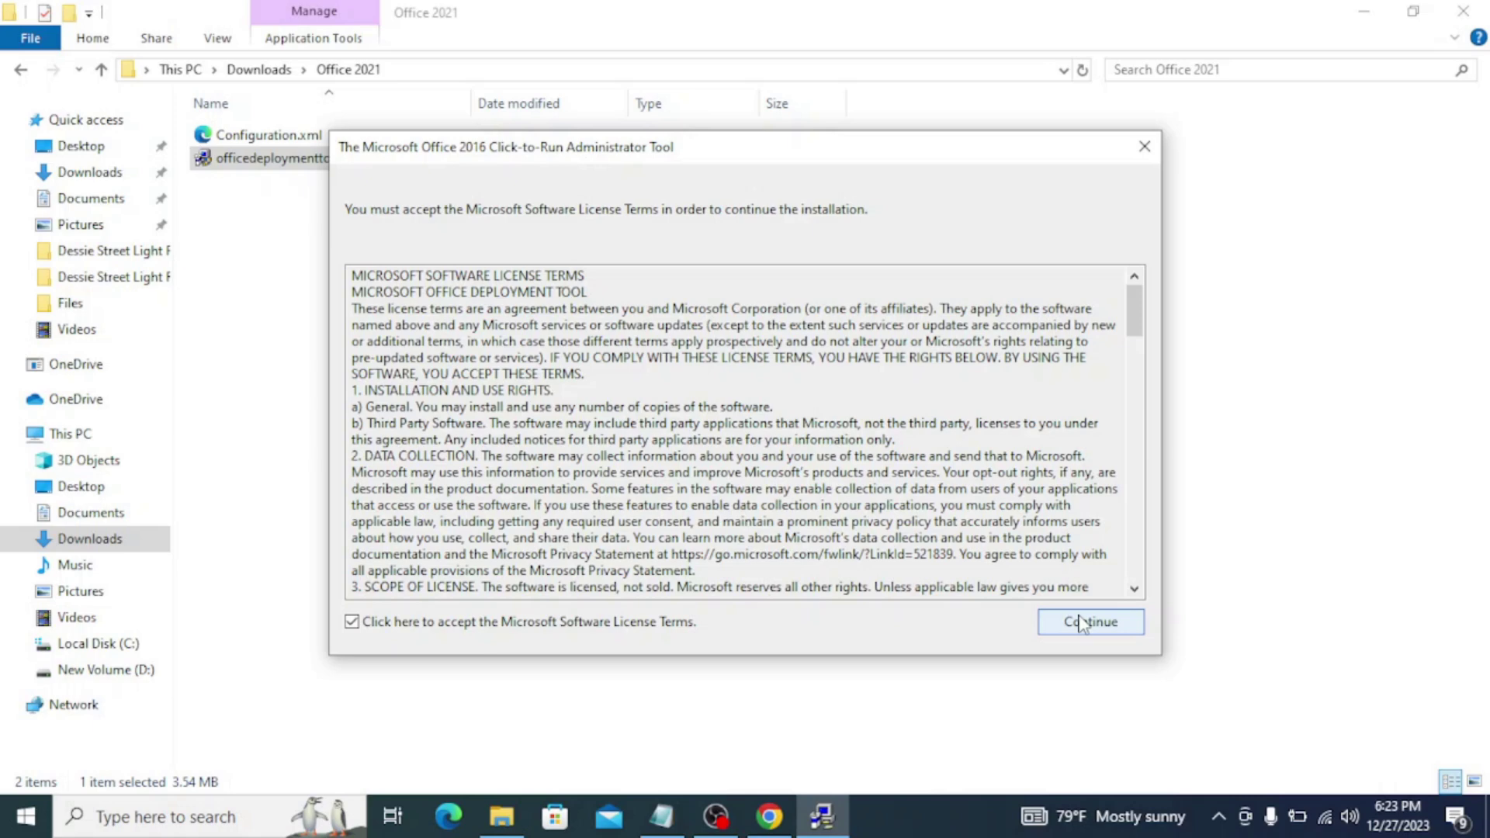
left_click(1080, 623)
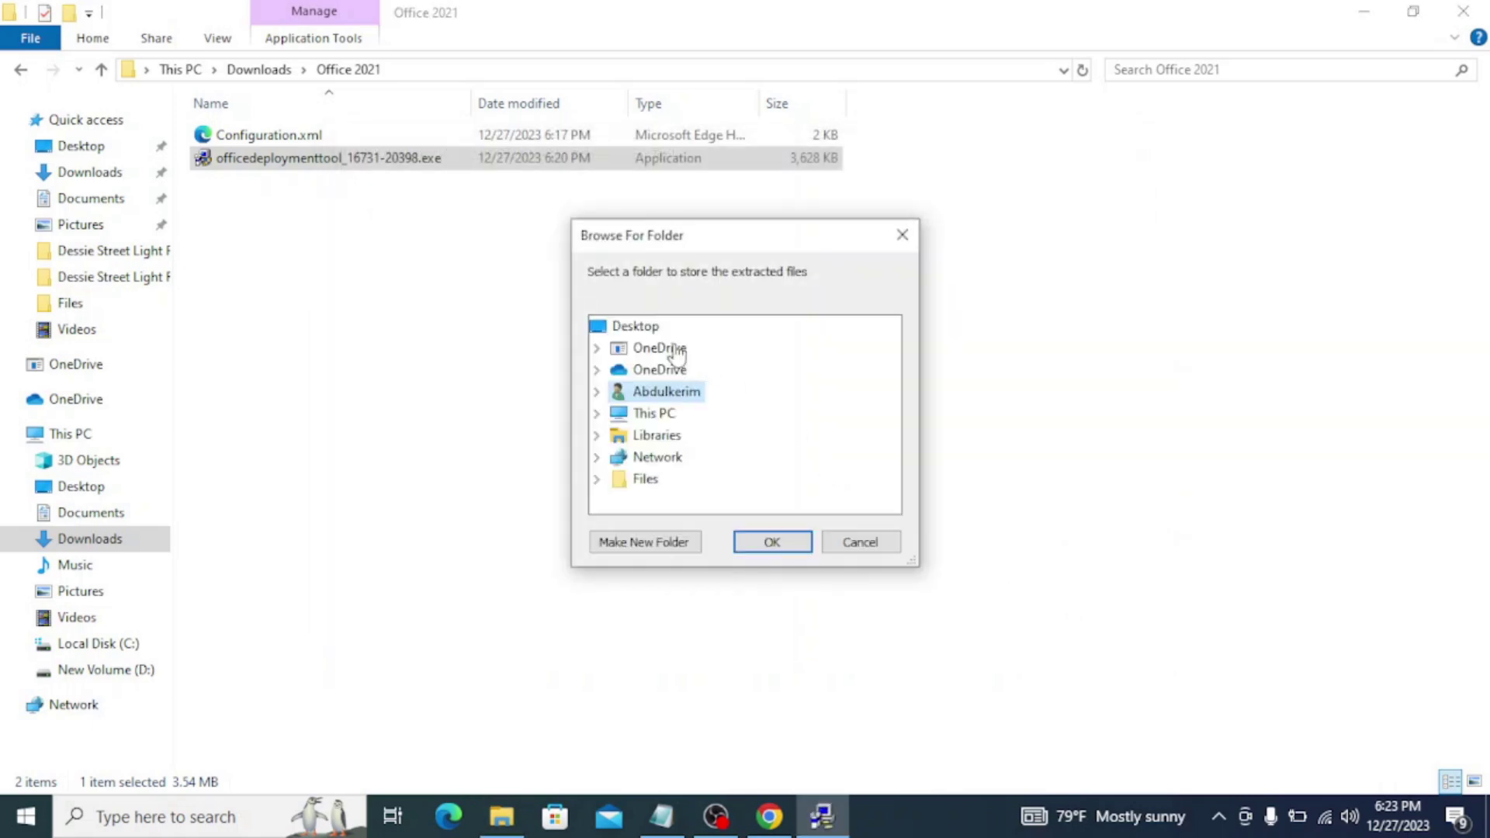
Extract the deployment files to Downloads > Office 2021 and dismiss the success message
left_click(596, 414)
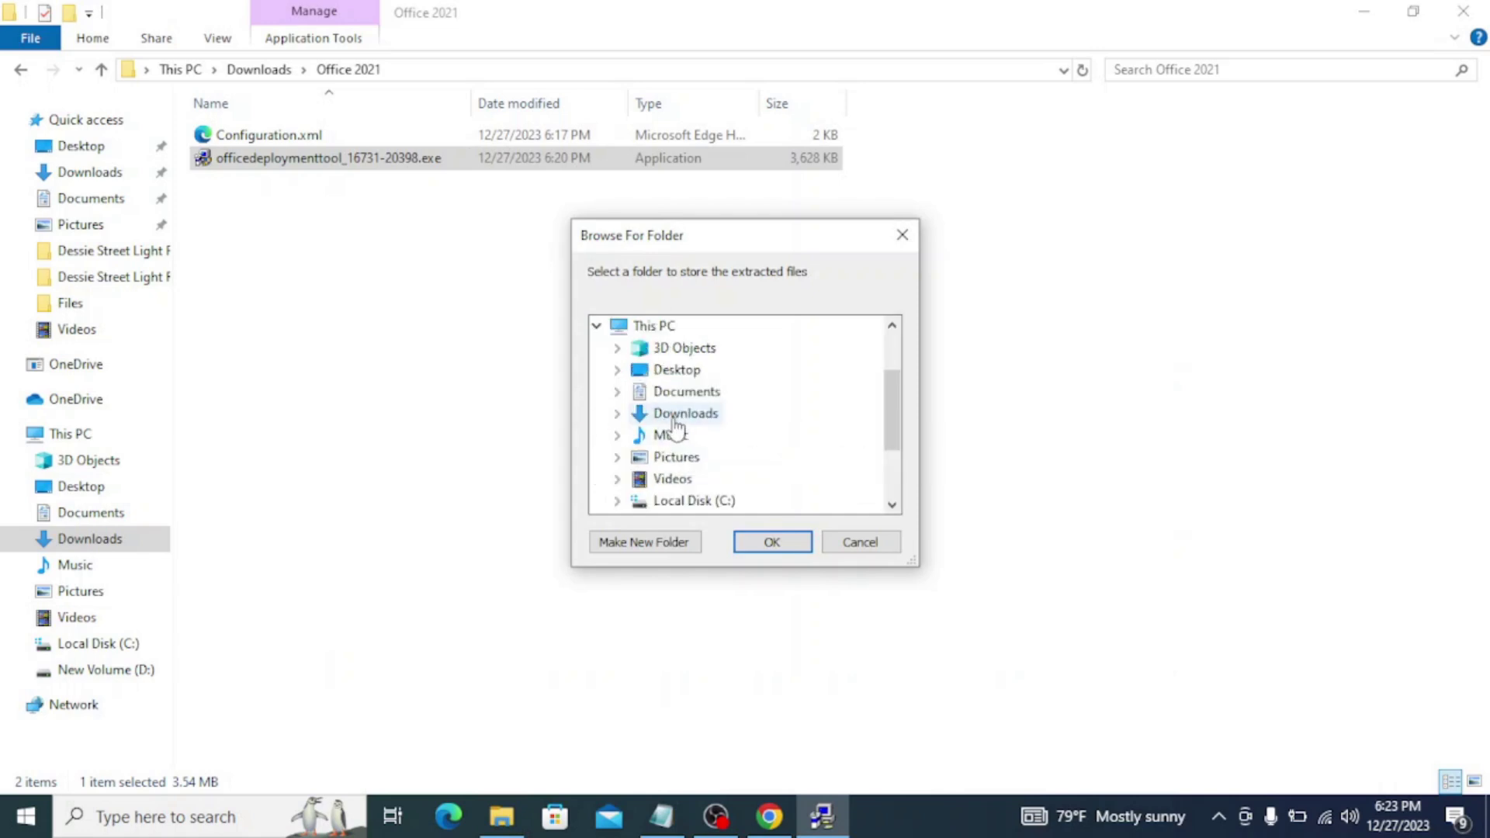
left_click(618, 413)
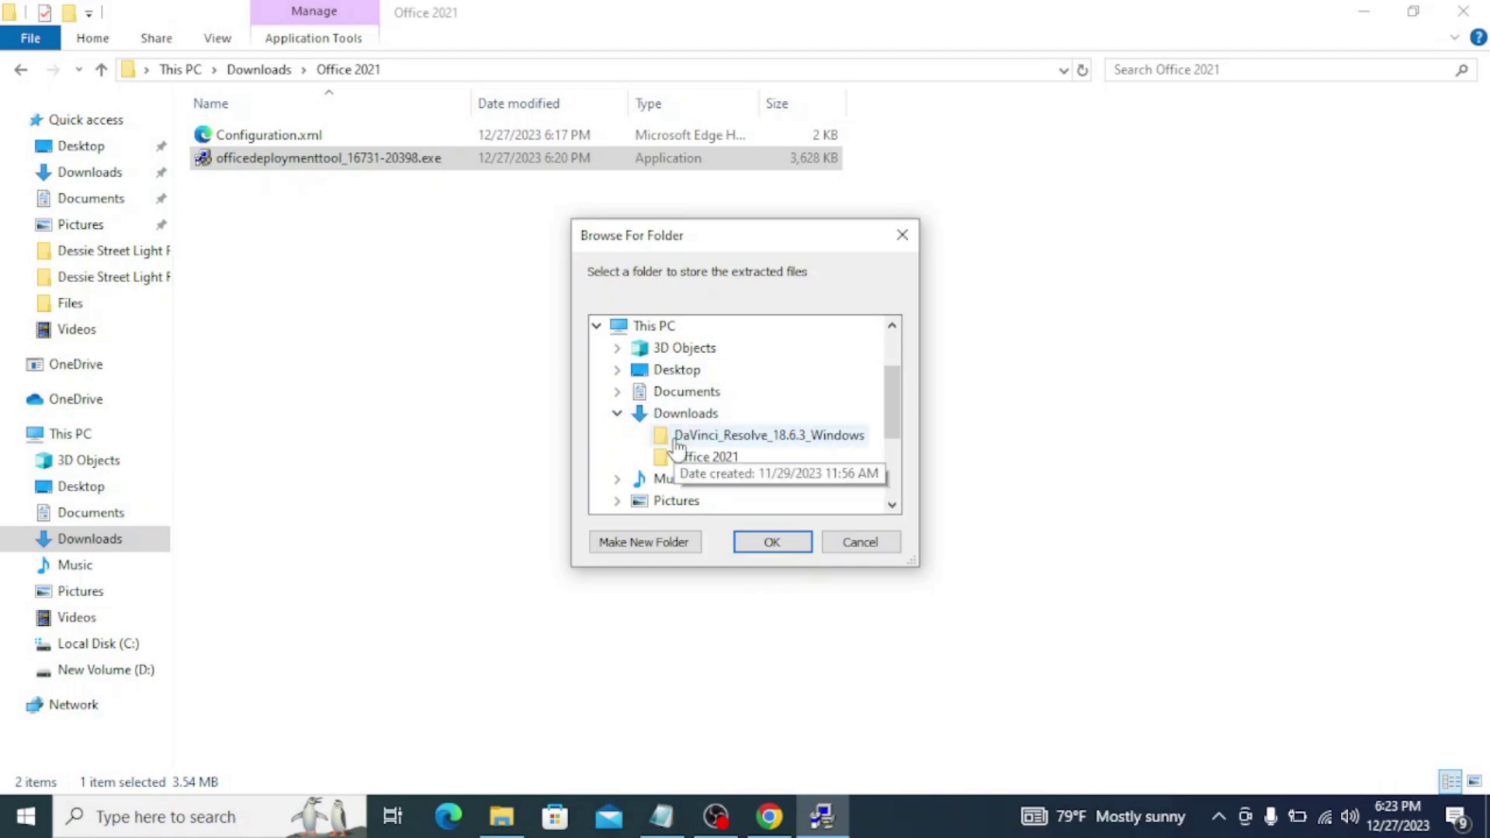
left_click(702, 458)
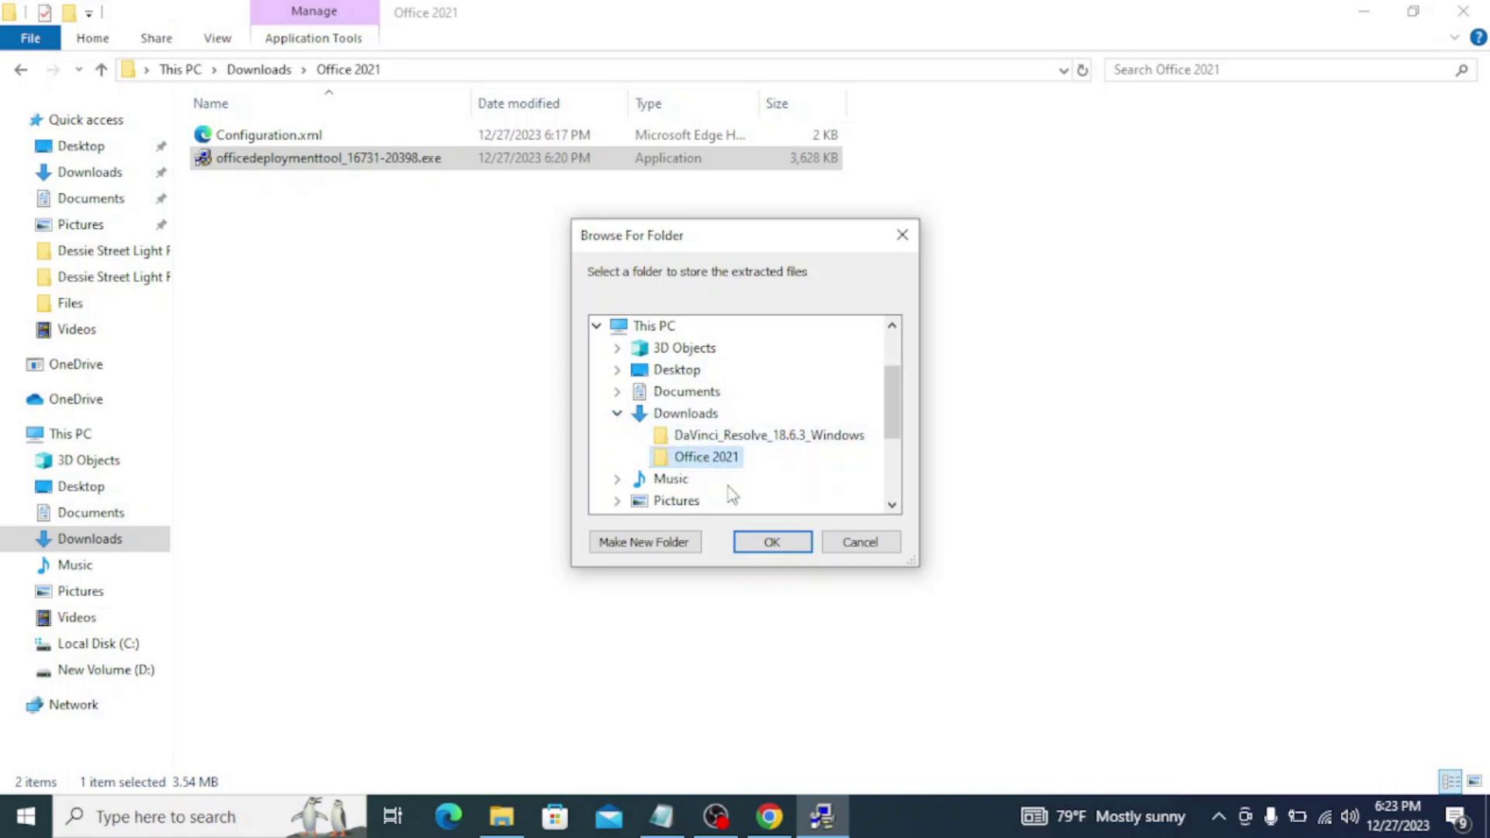
left_click(774, 544)
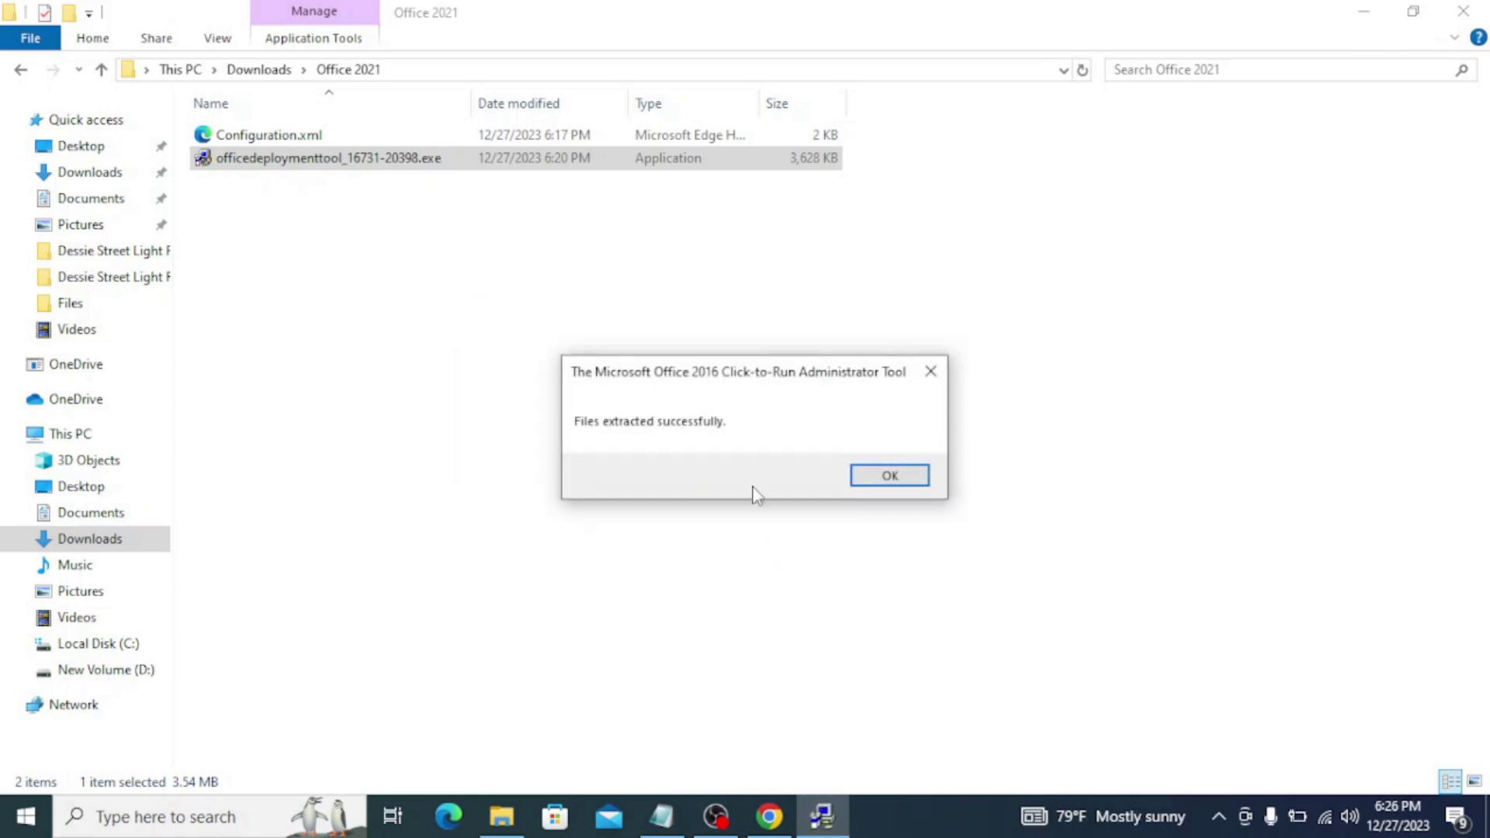
left_click(891, 478)
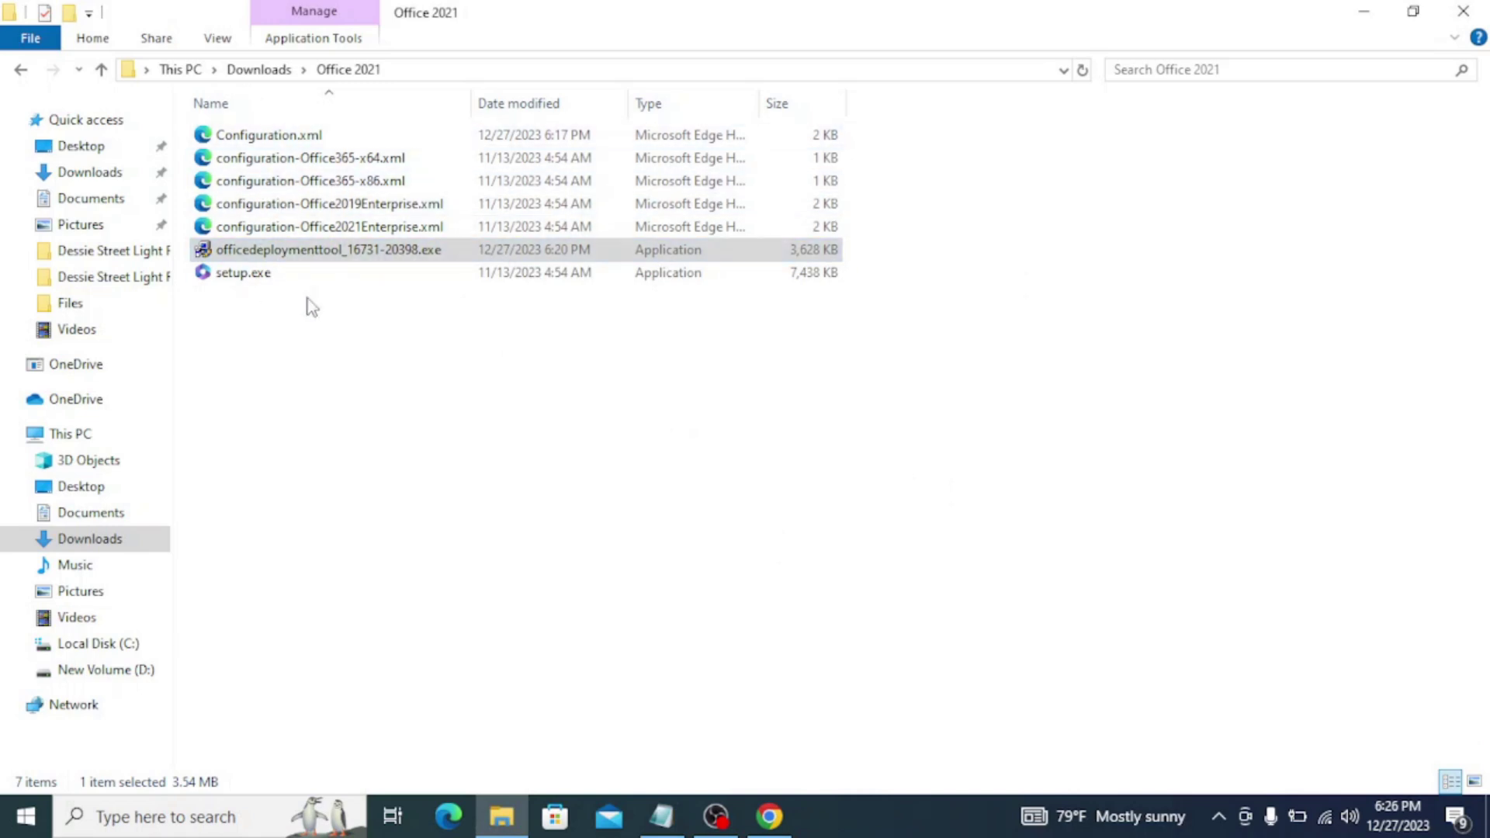
Cut the Office 2021 folder from Downloads
left_click(261, 70)
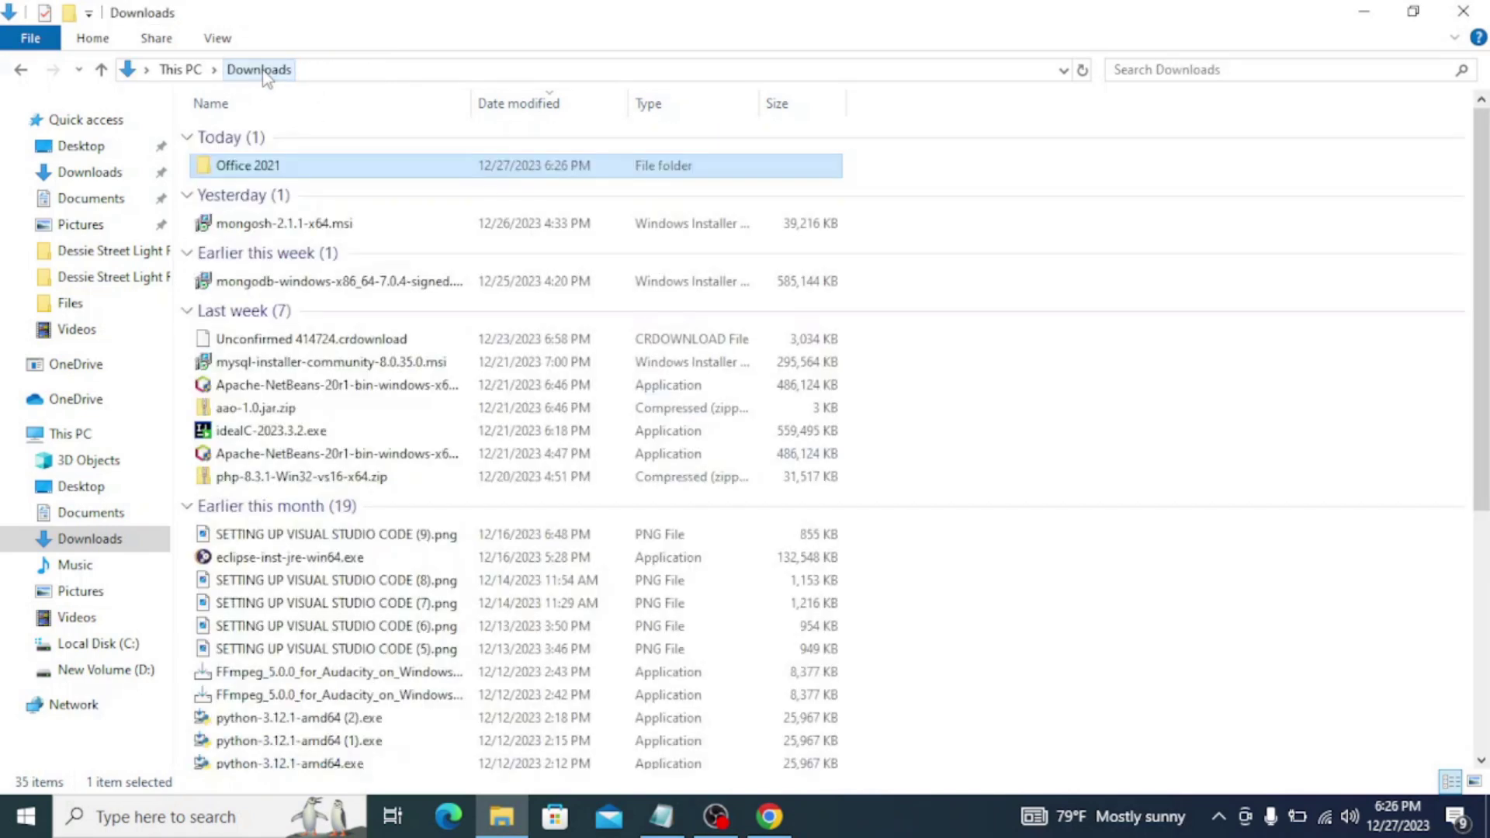
right_click(278, 168)
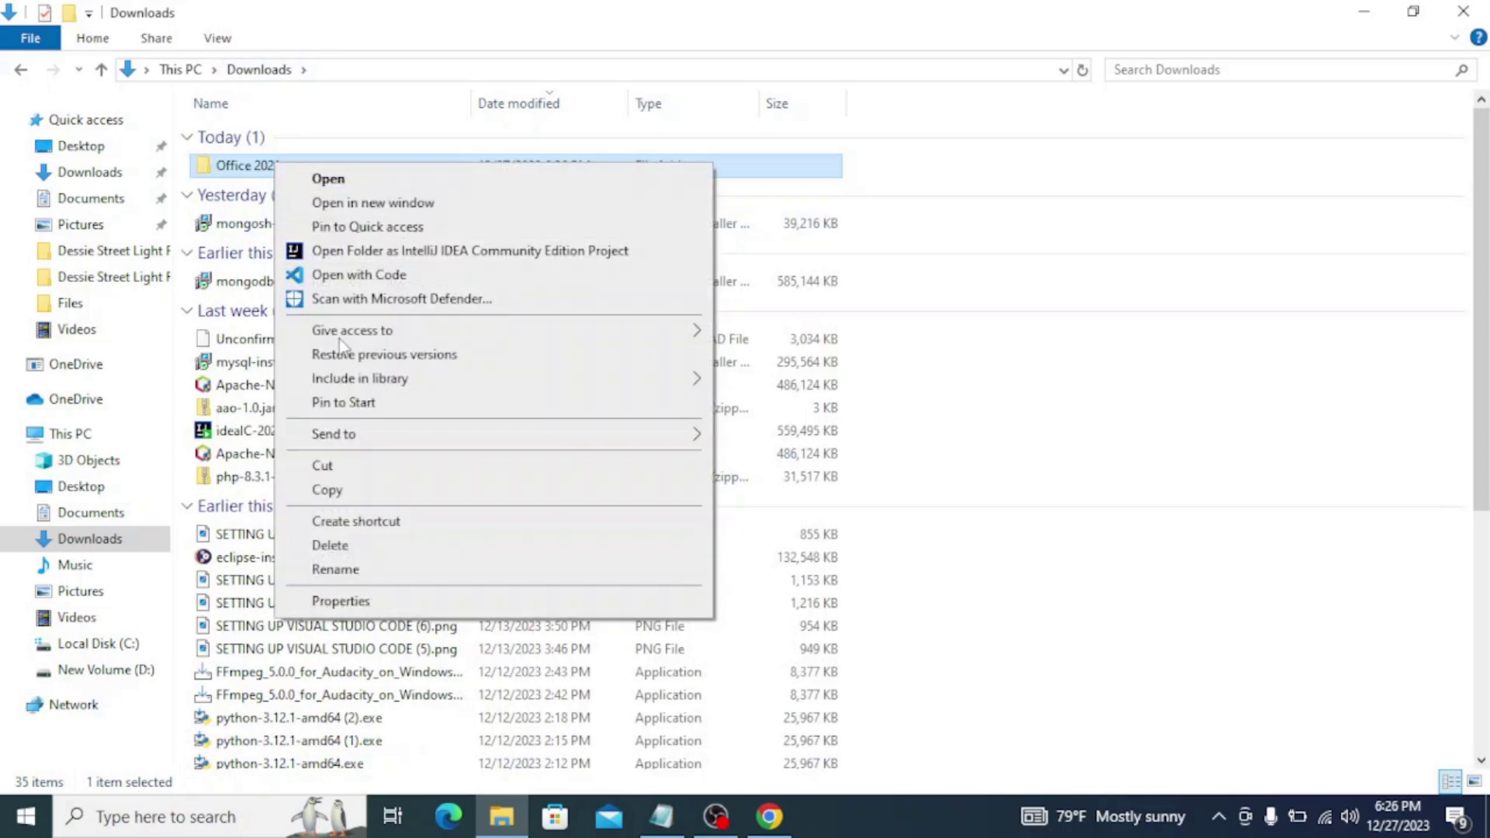
left_click(332, 472)
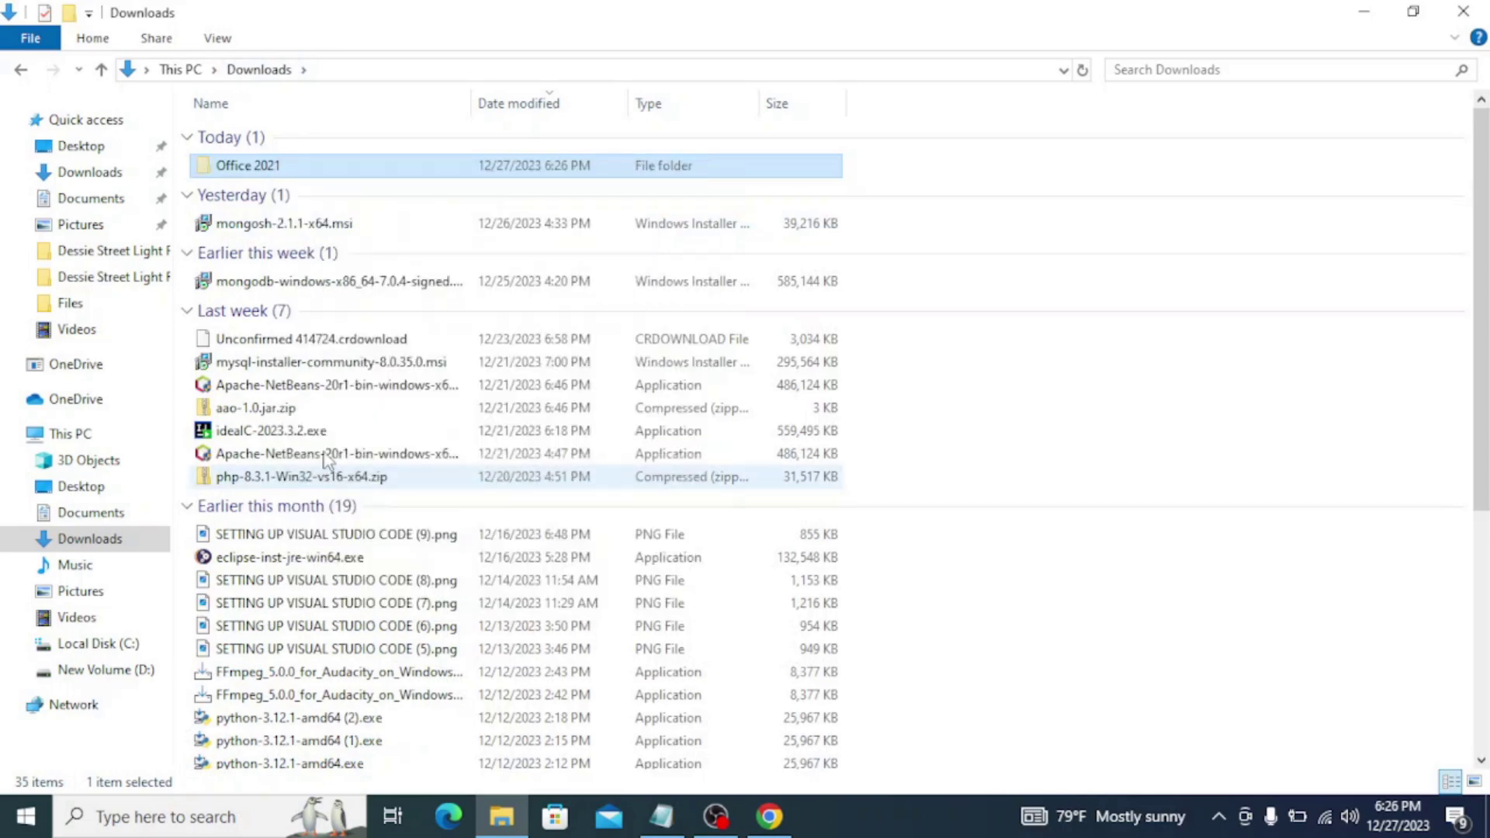
Paste the Office 2021 folder into the root of Local Disk (C:)
left_click(84, 434)
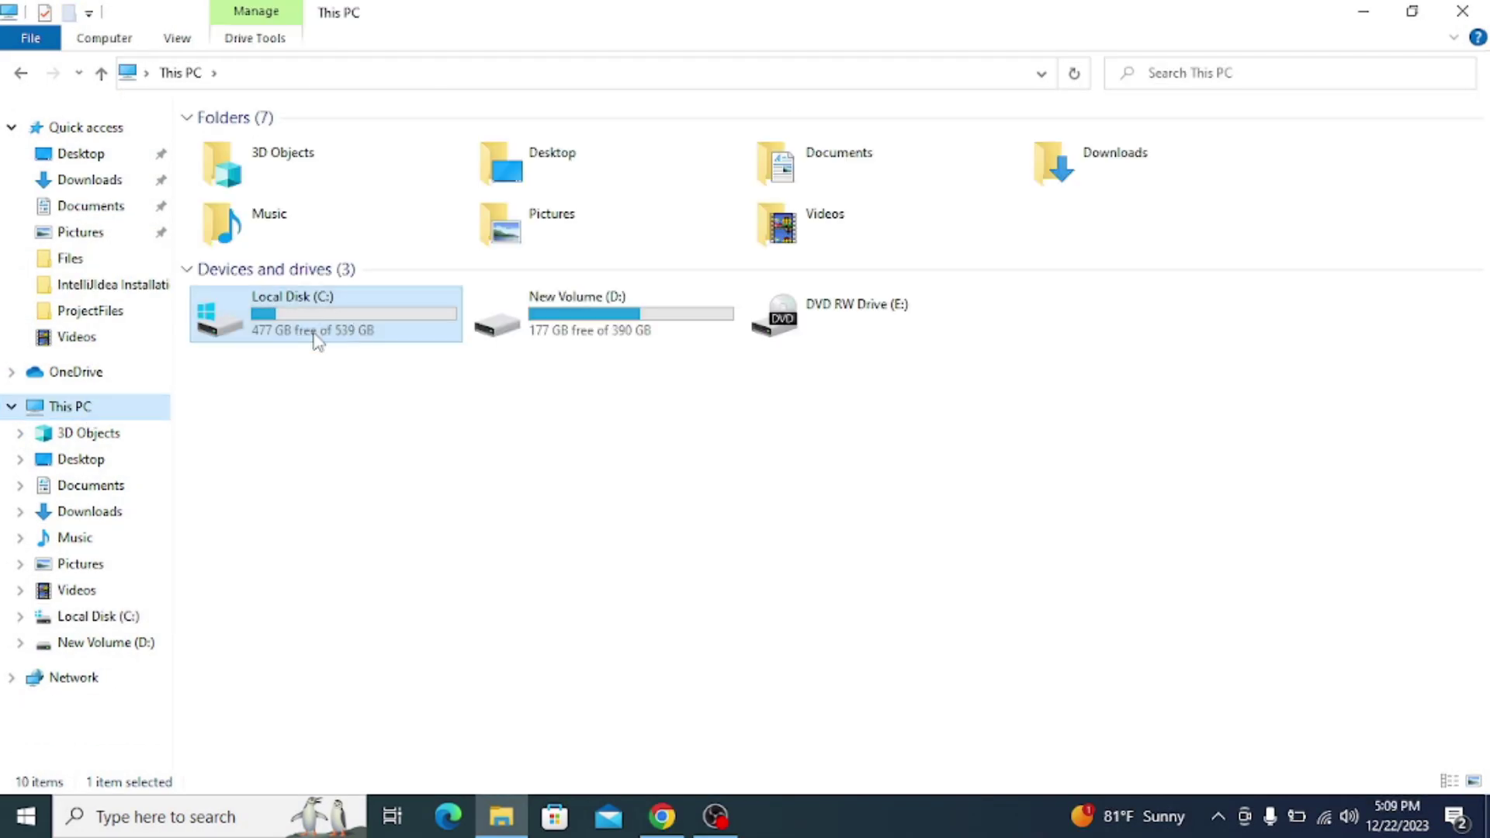
double_click(327, 326)
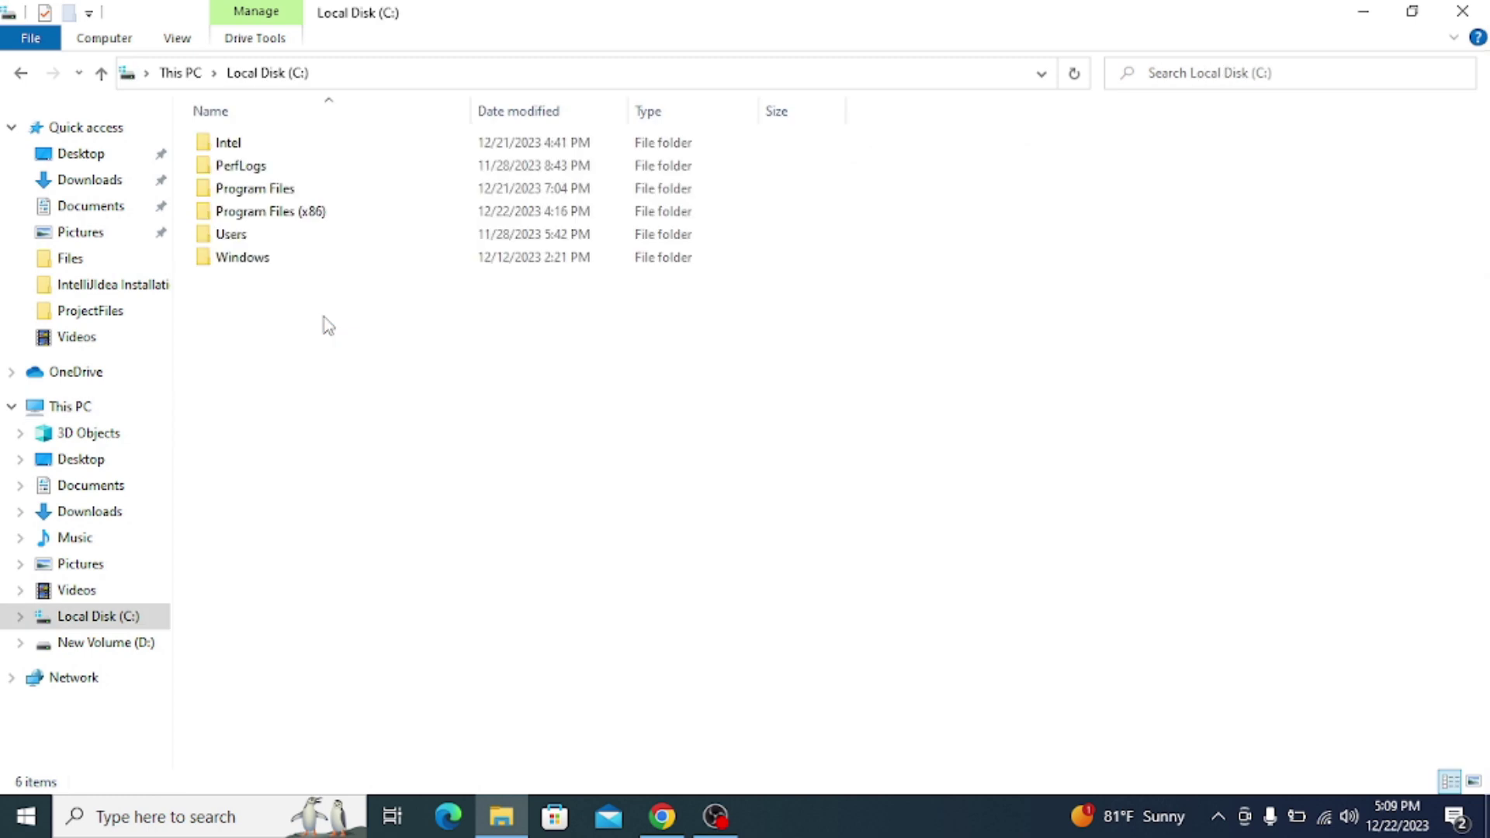
right_click(242, 285)
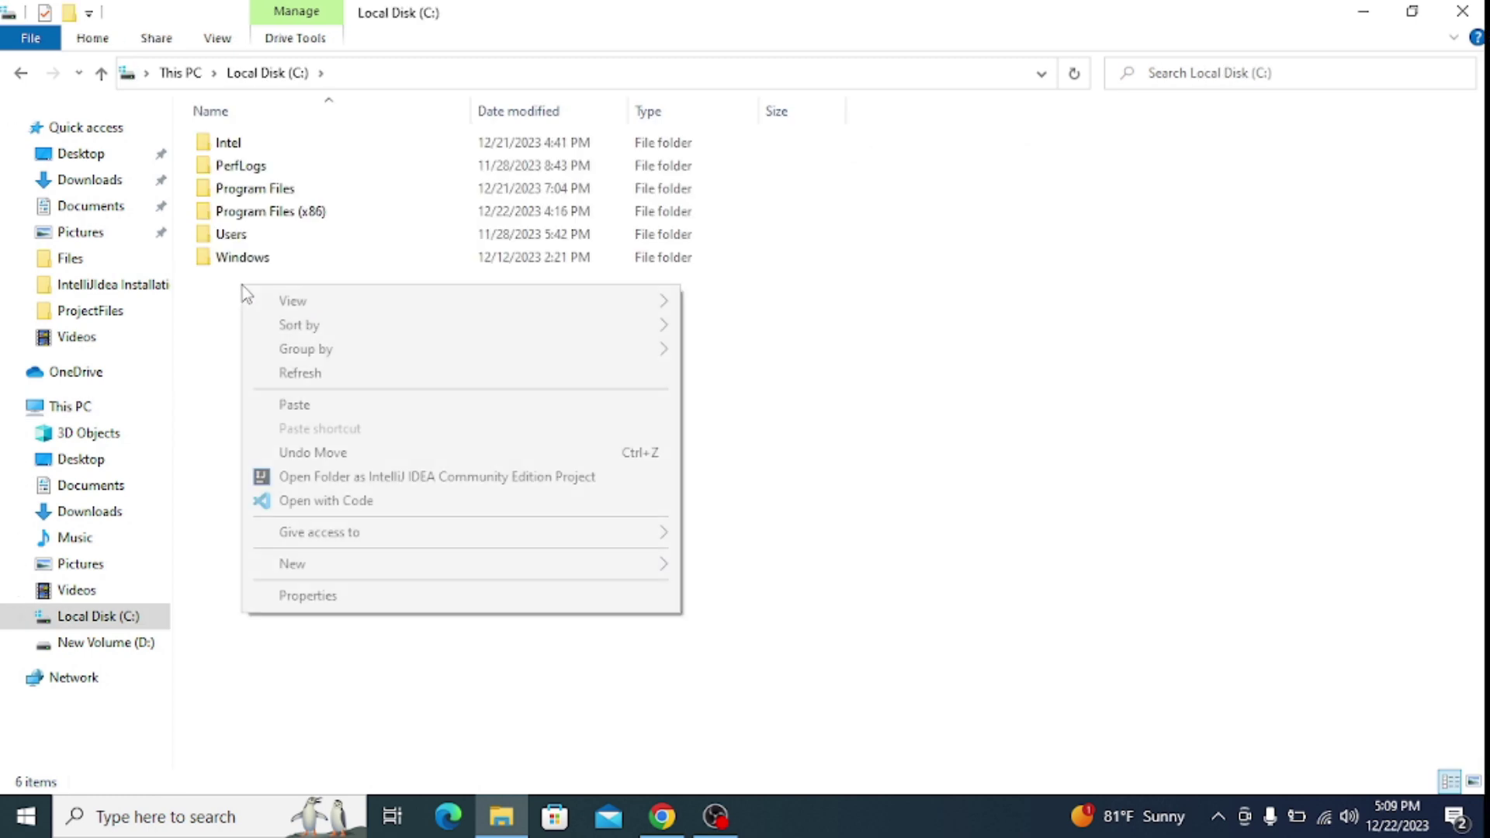
left_click(307, 405)
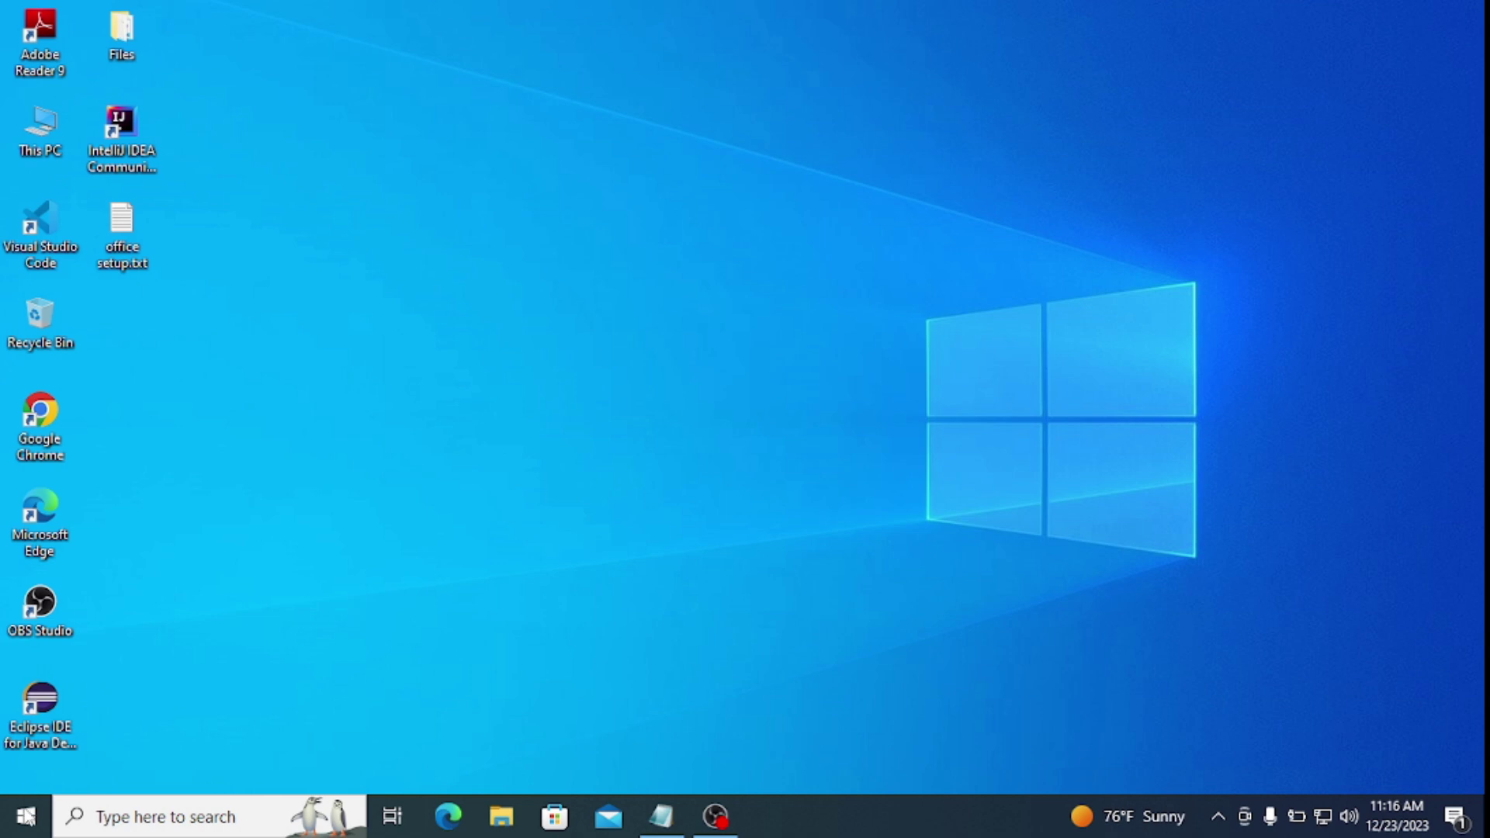
Launch Command Prompt as administrator and position it beside the Notepad window
left_click(26, 815)
type("cmd")
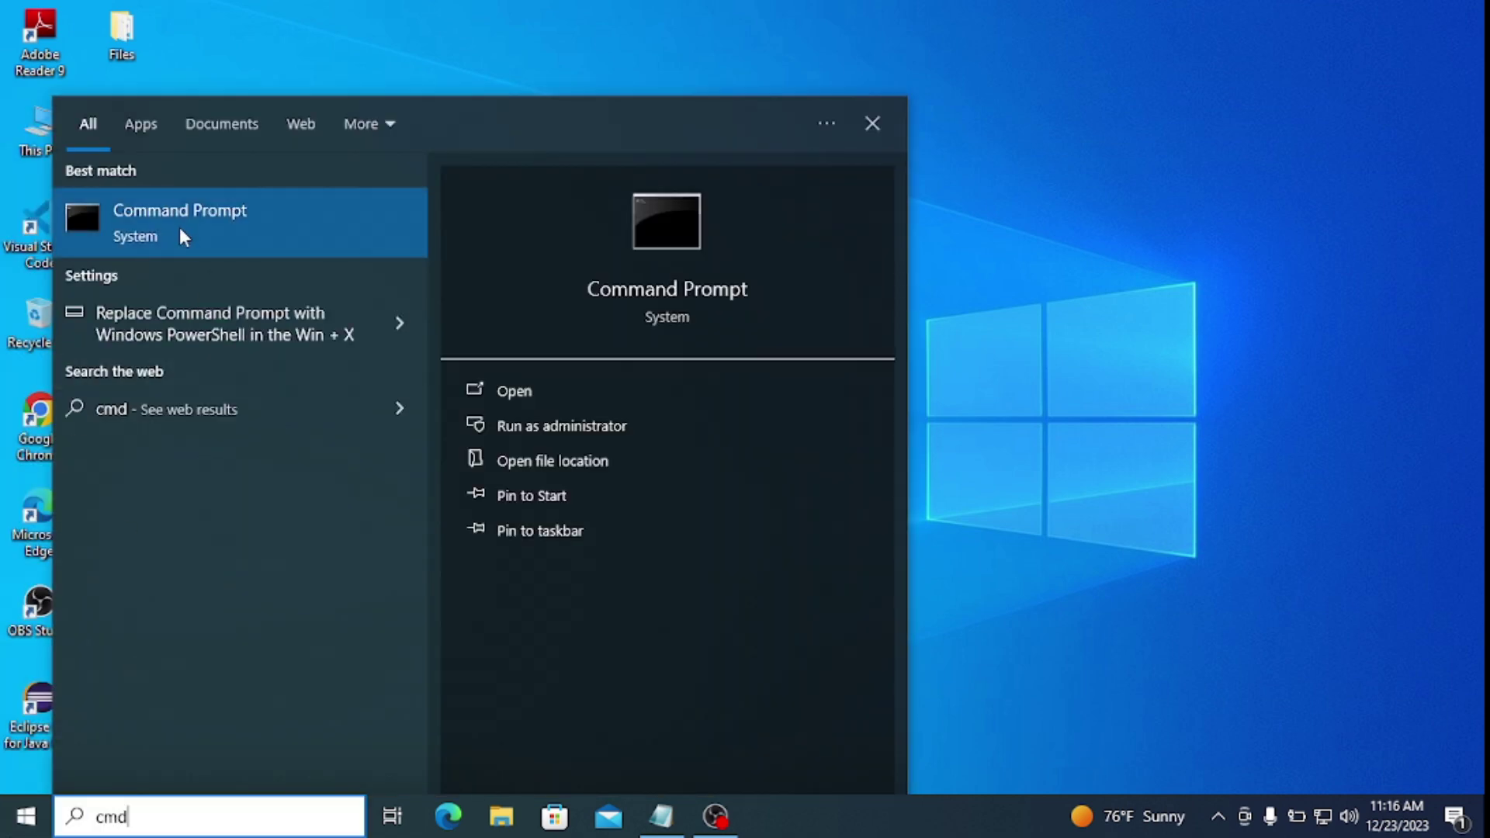
right_click(178, 216)
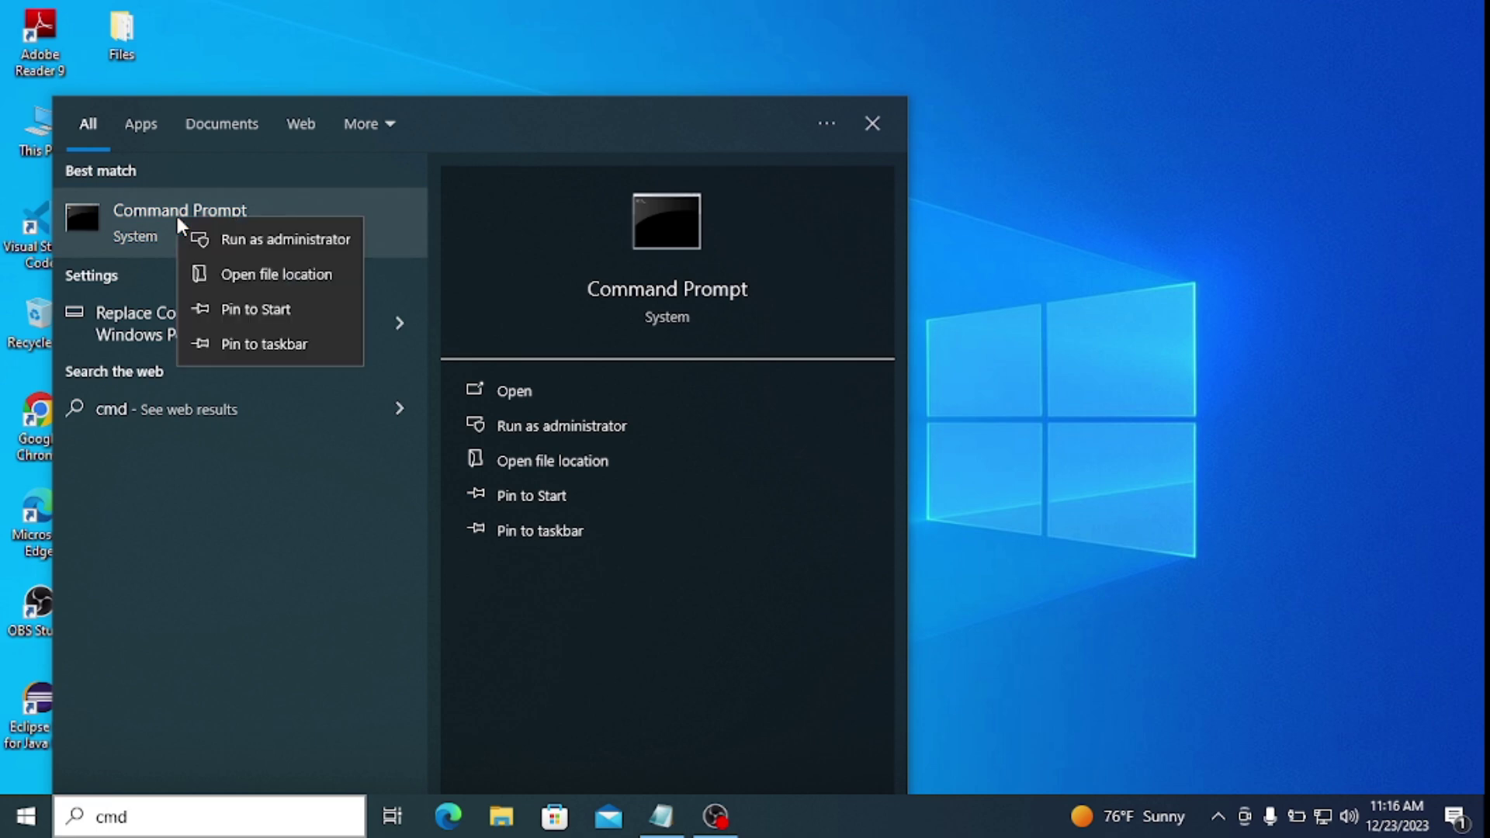
left_click(246, 239)
left_click(244, 232)
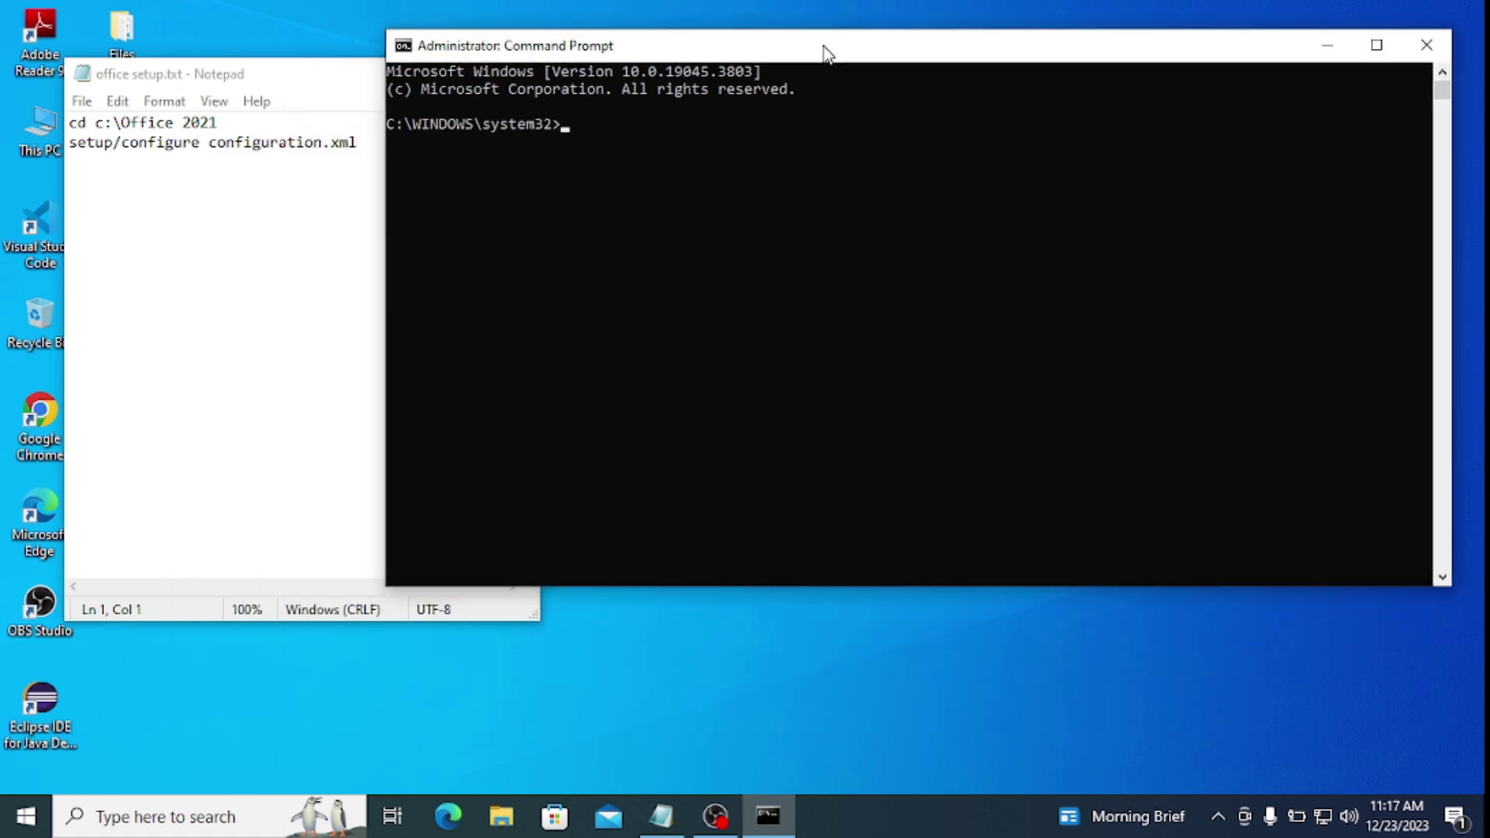
left_click_drag(826, 50, 861, 66)
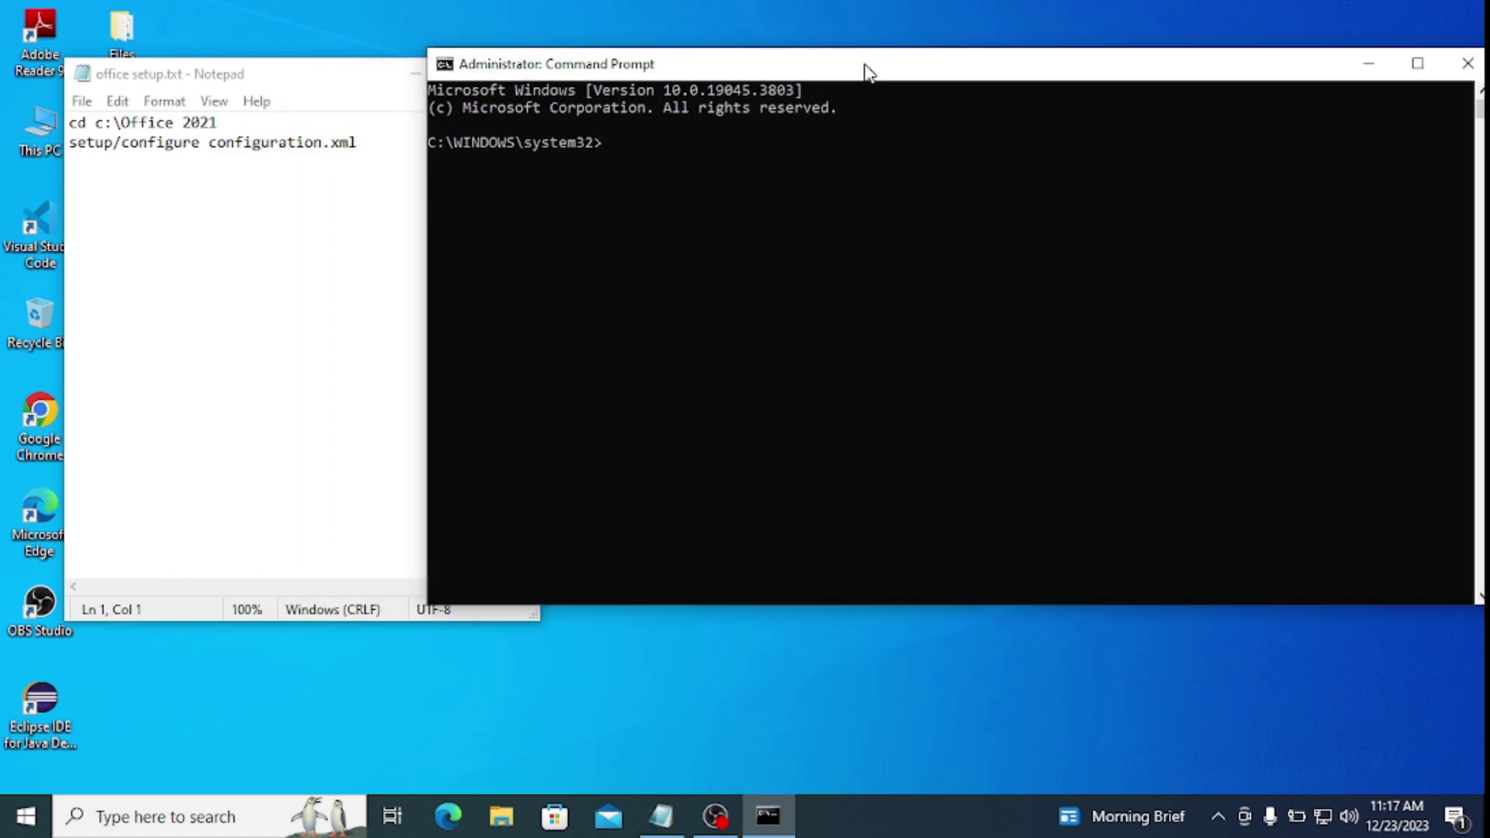
left_click_drag(864, 73, 866, 68)
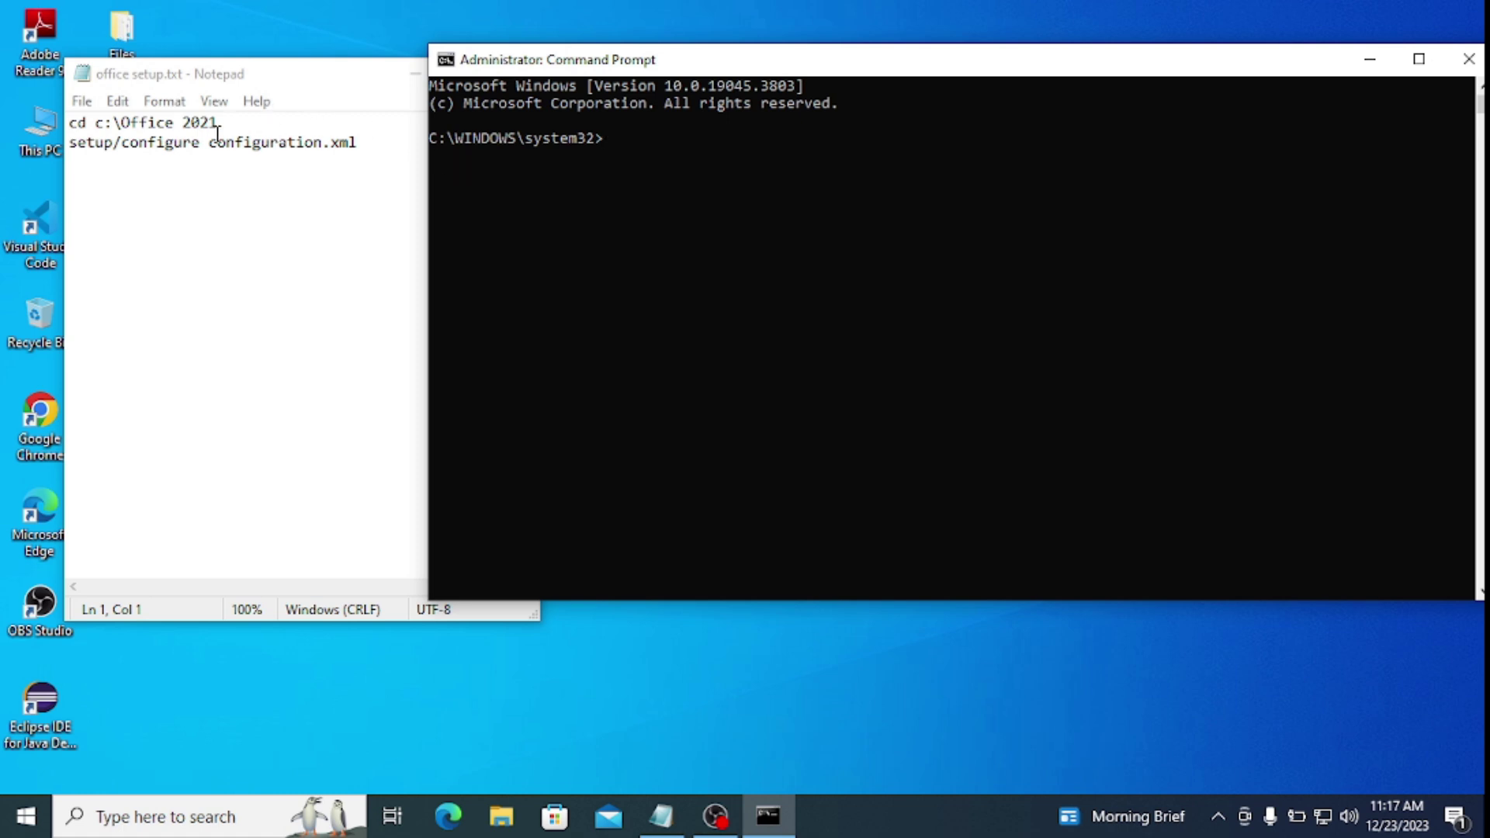
Copy 'cd c:\Office 2021' from Notepad and run it to change the working directory
left_click_drag(218, 124, 71, 123)
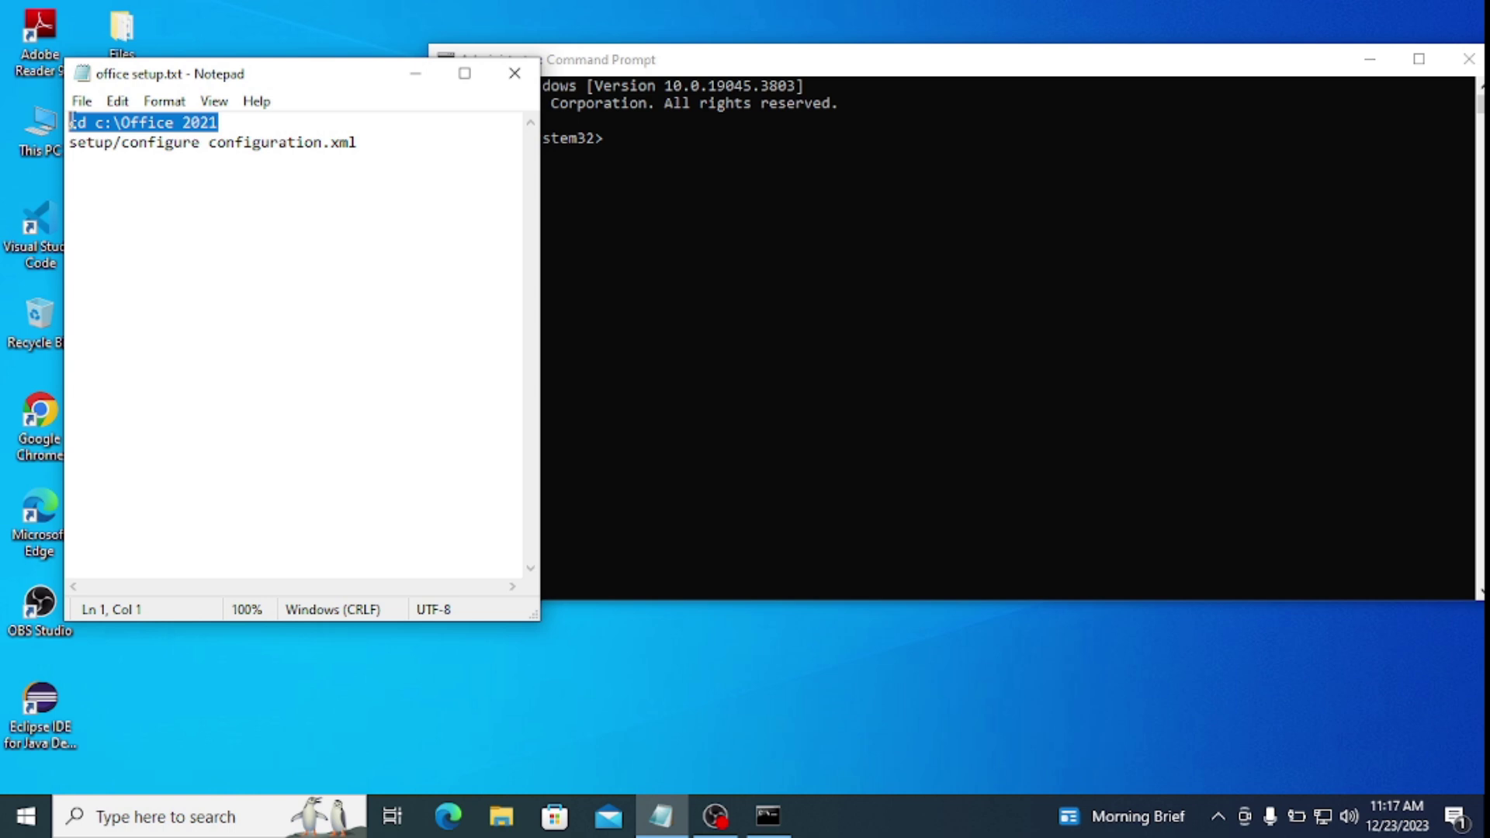
left_click(628, 69)
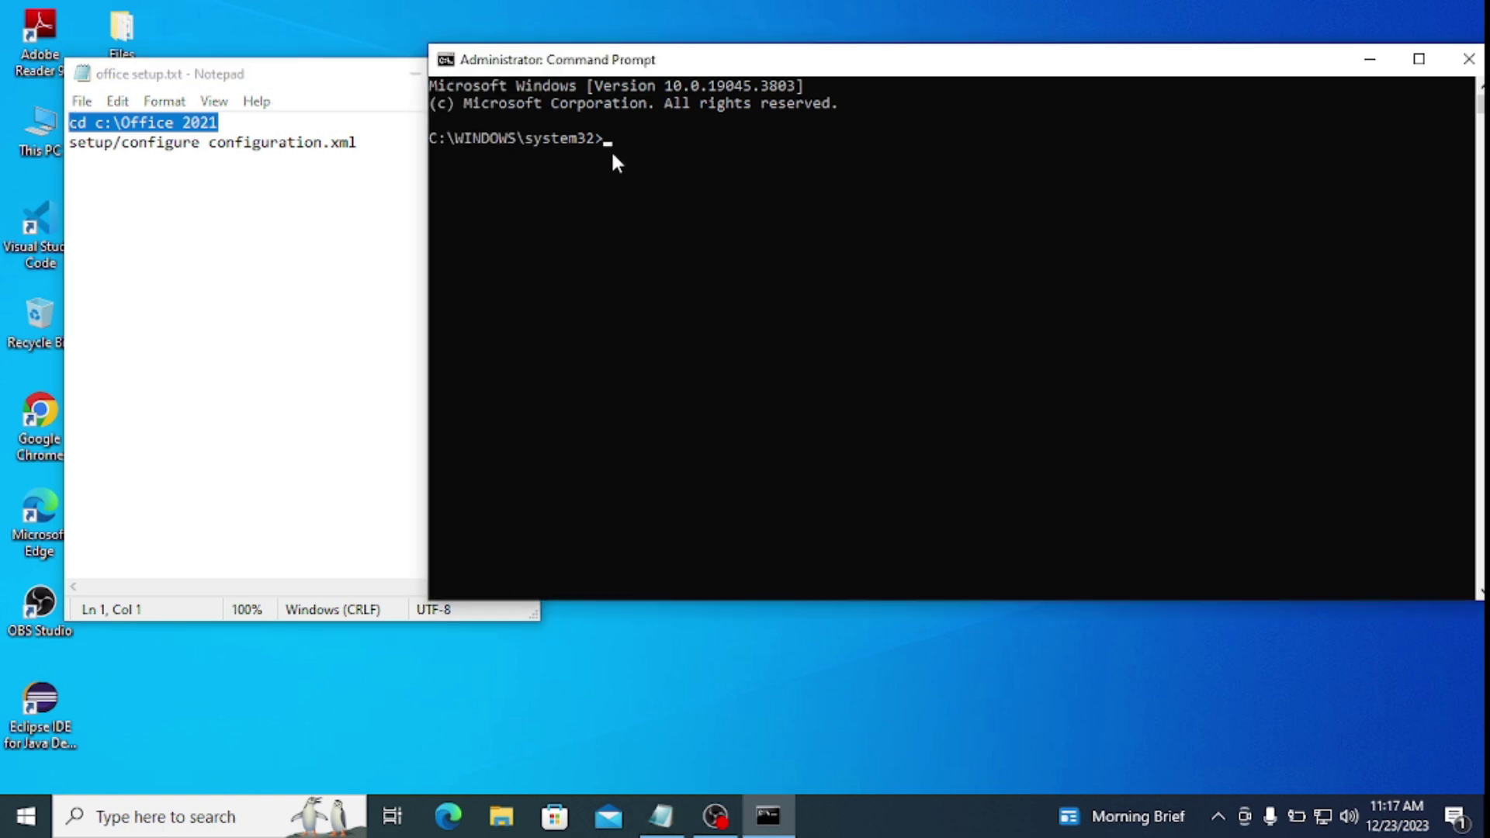
left_click(446, 59)
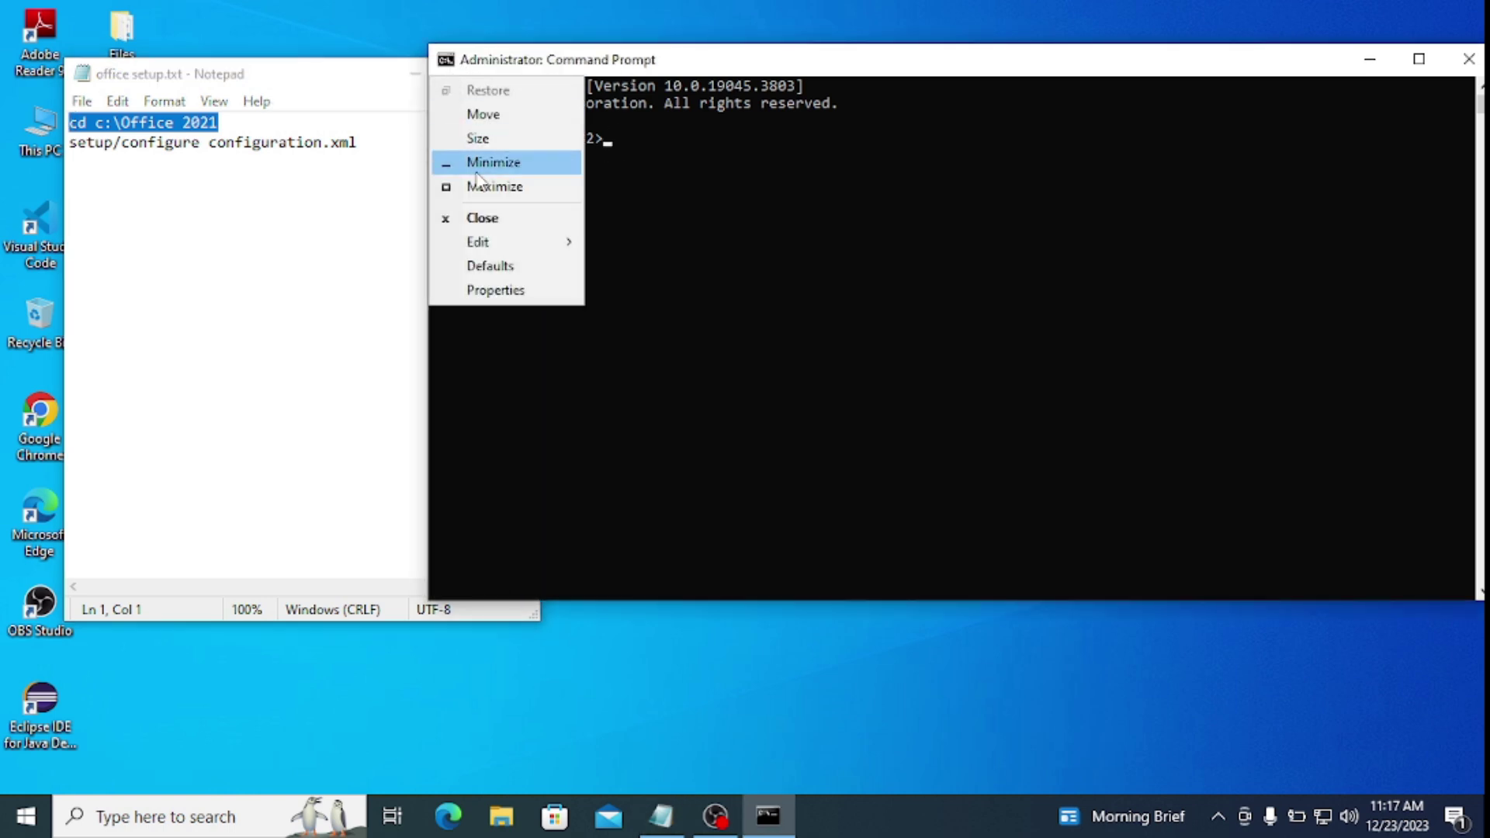
mouse_move(500, 242)
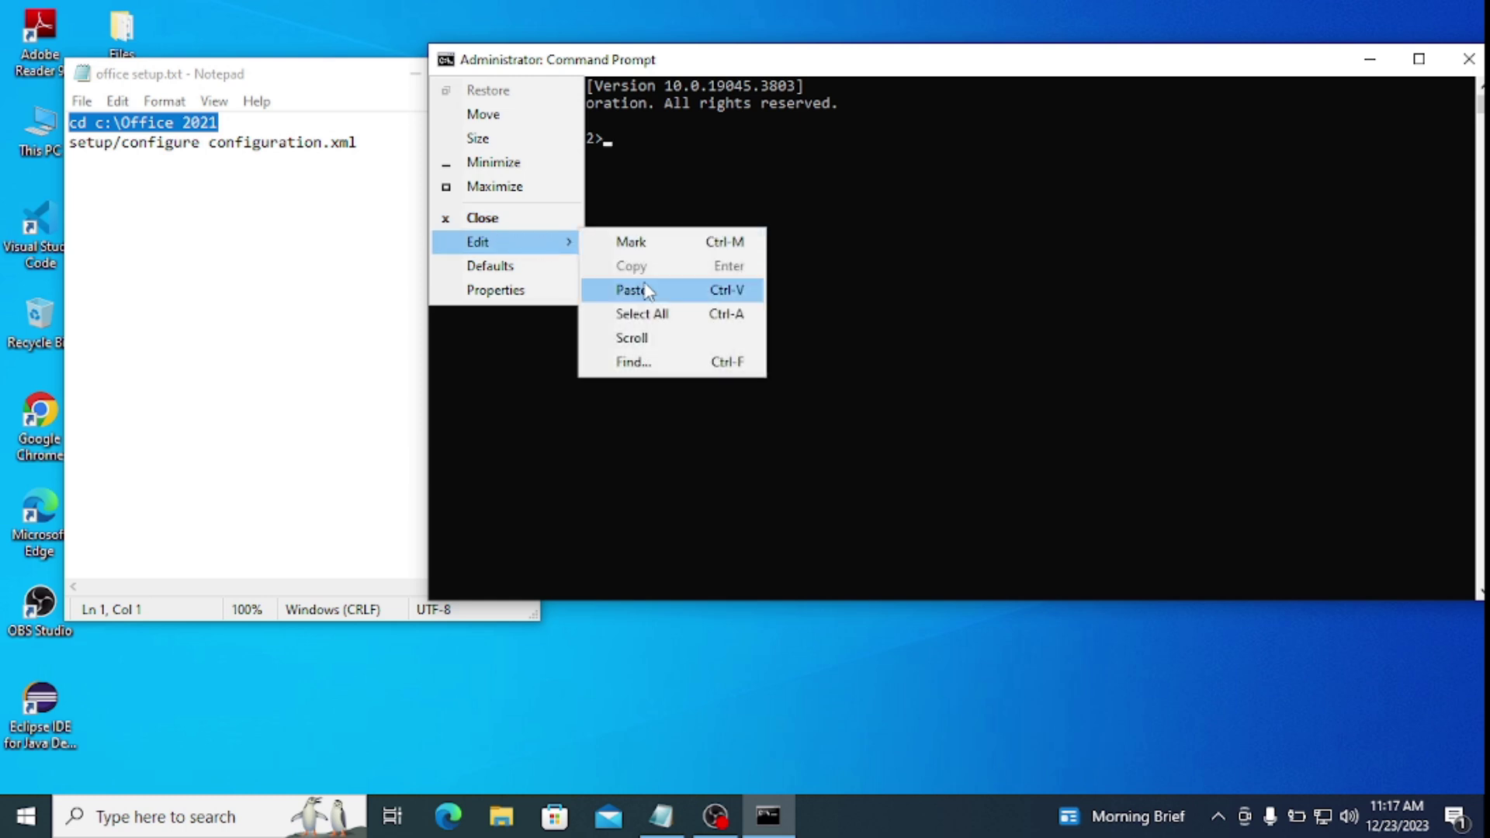
left_click(640, 291)
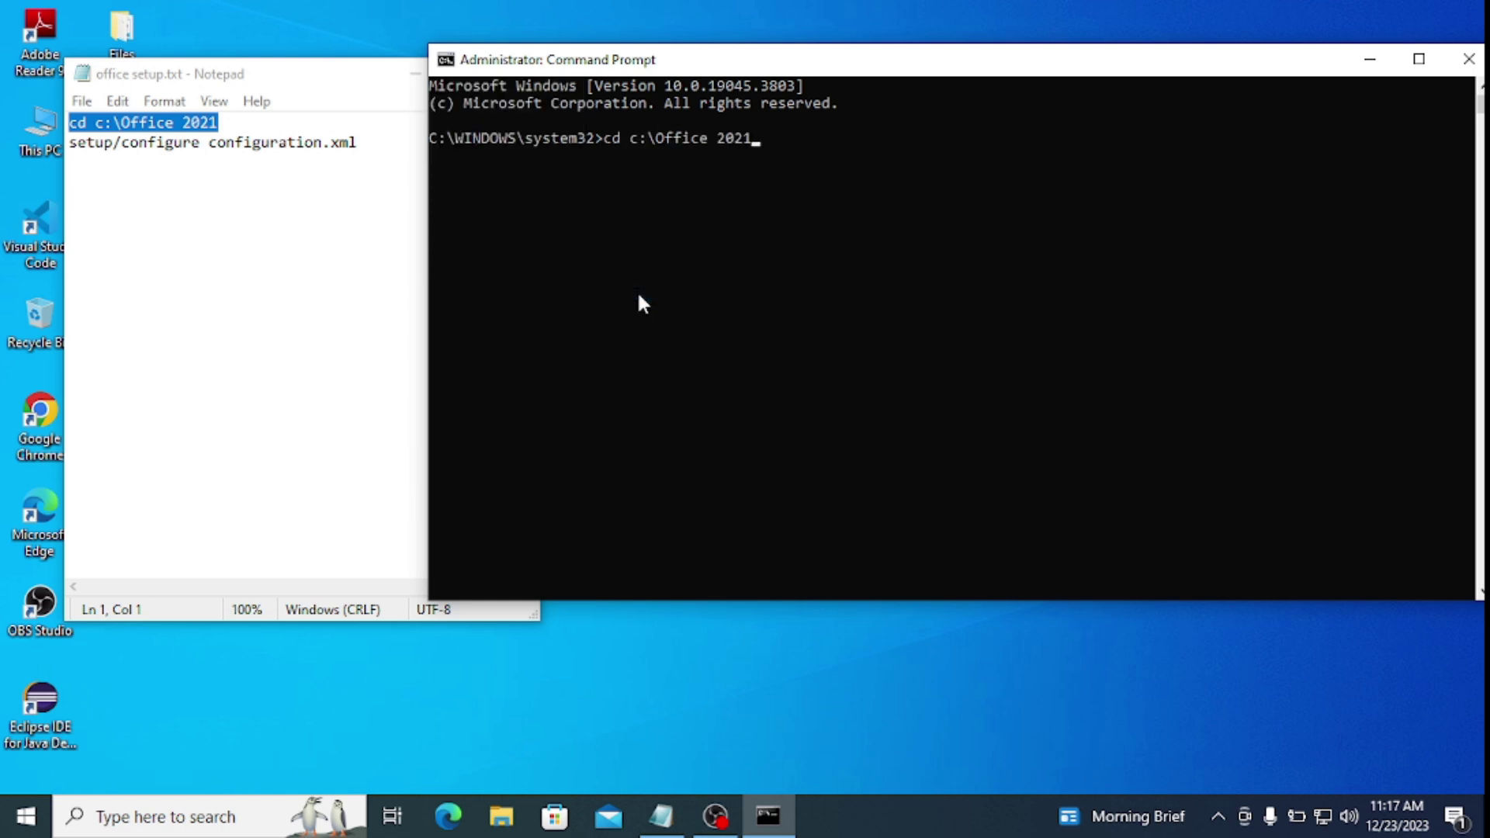
key("Return")
Run the setup /configure configuration.xml command from Notepad to install Office, then dismiss the completion notice
left_click(362, 142)
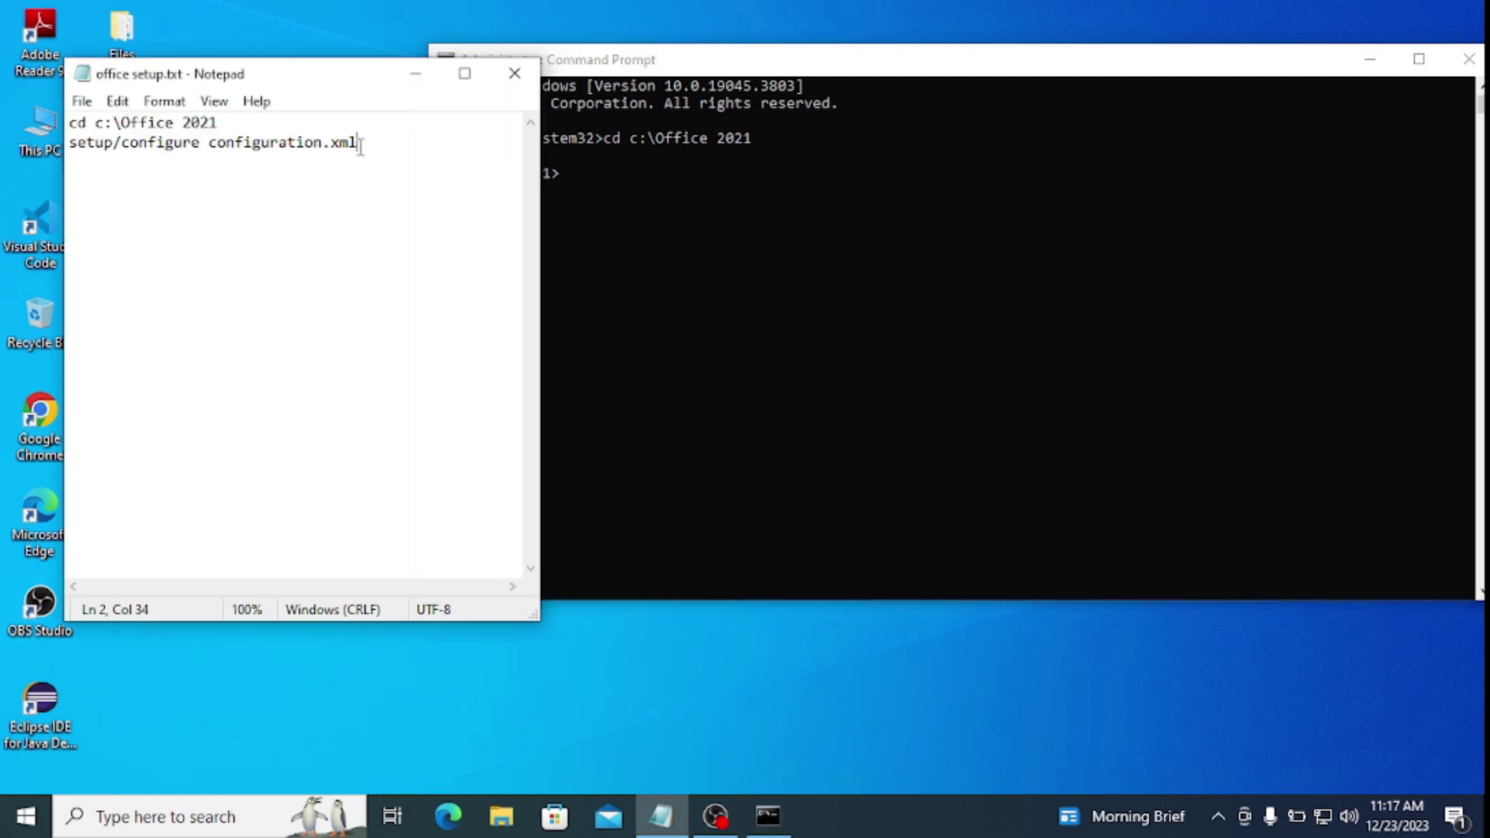
left_click_drag(362, 142, 55, 141)
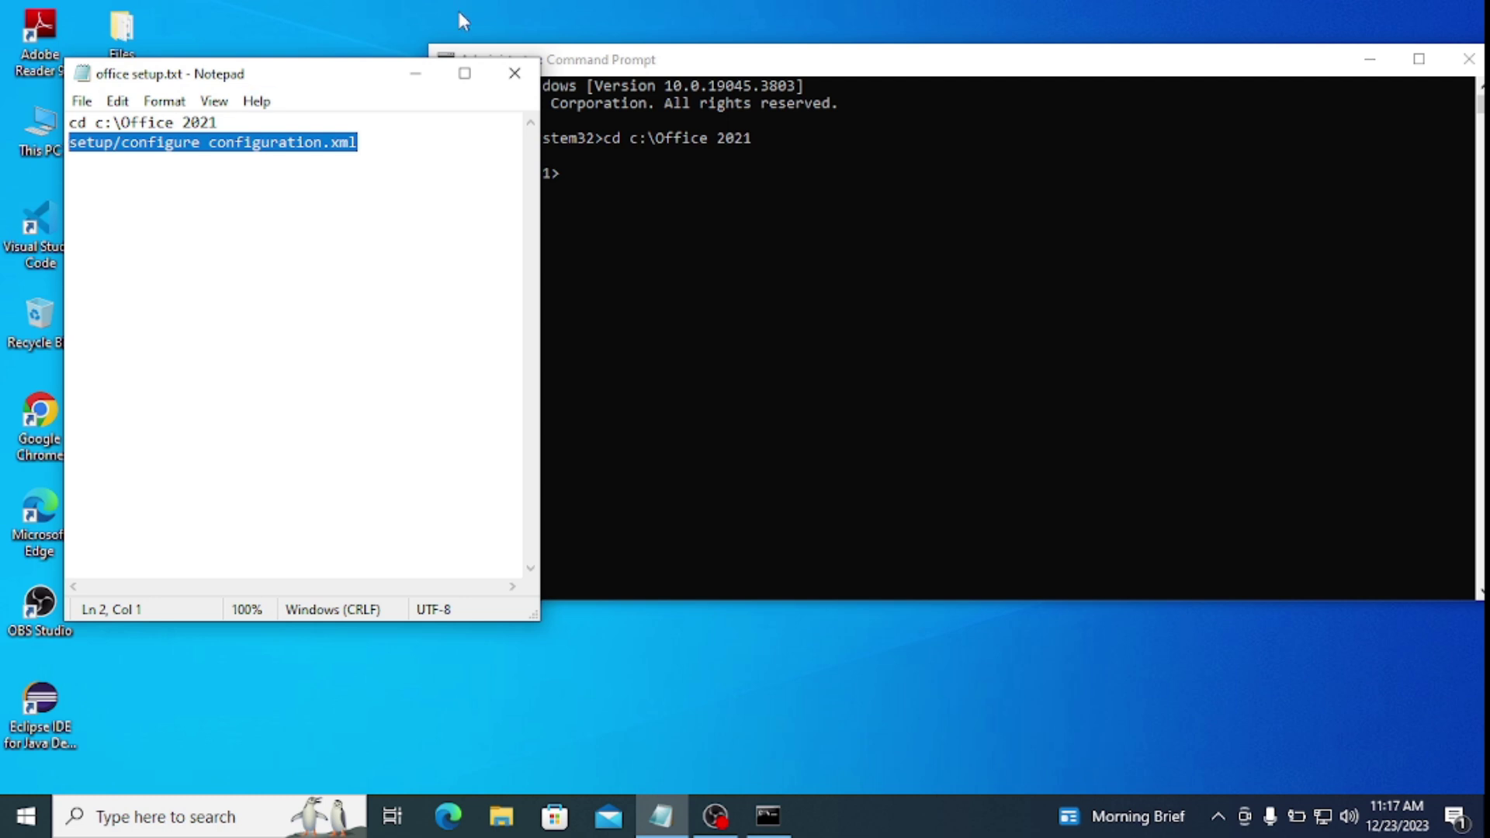
left_click(632, 67)
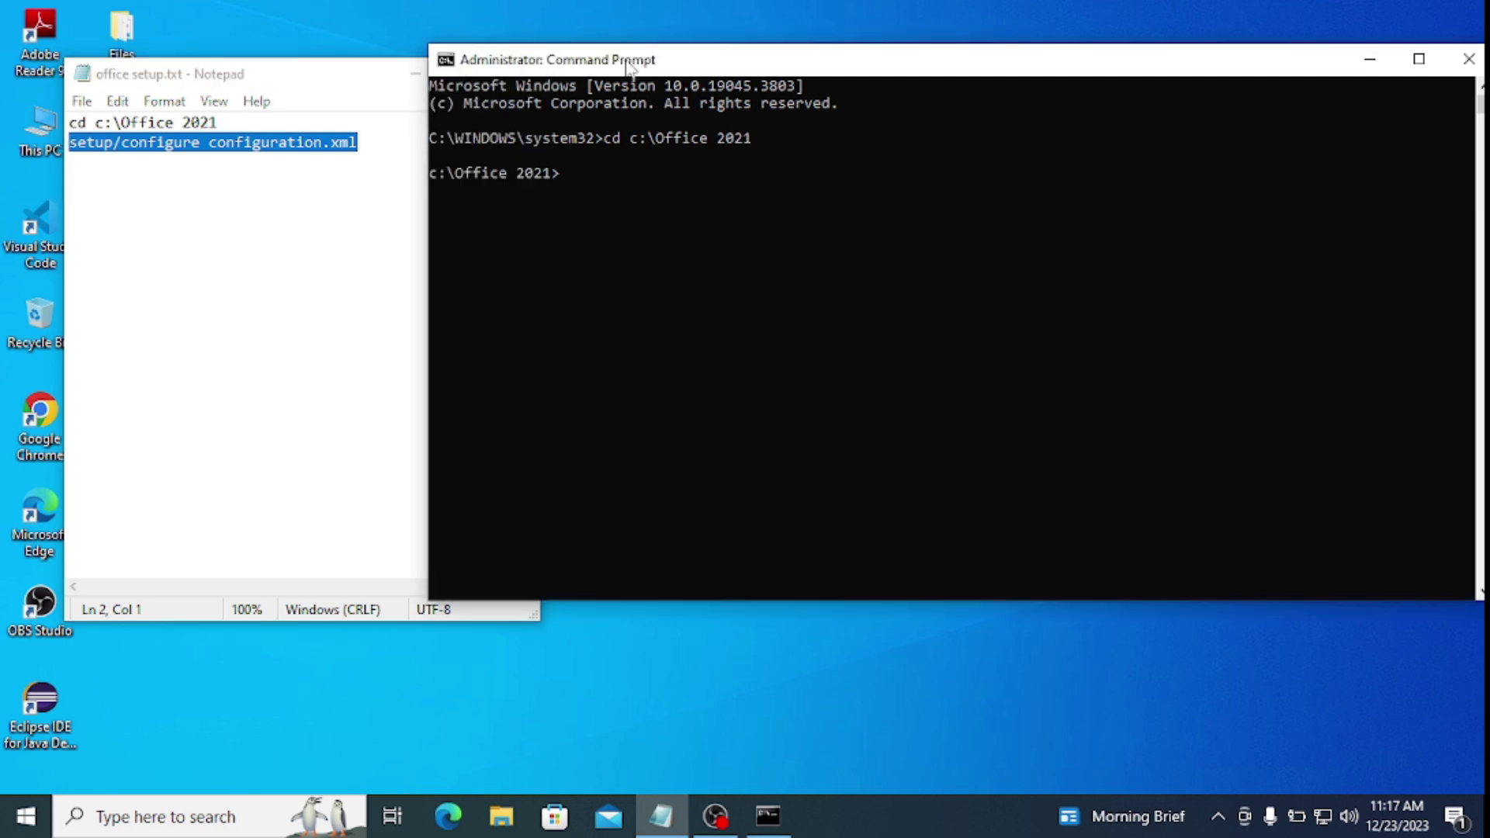
left_click(454, 64)
mouse_move(500, 242)
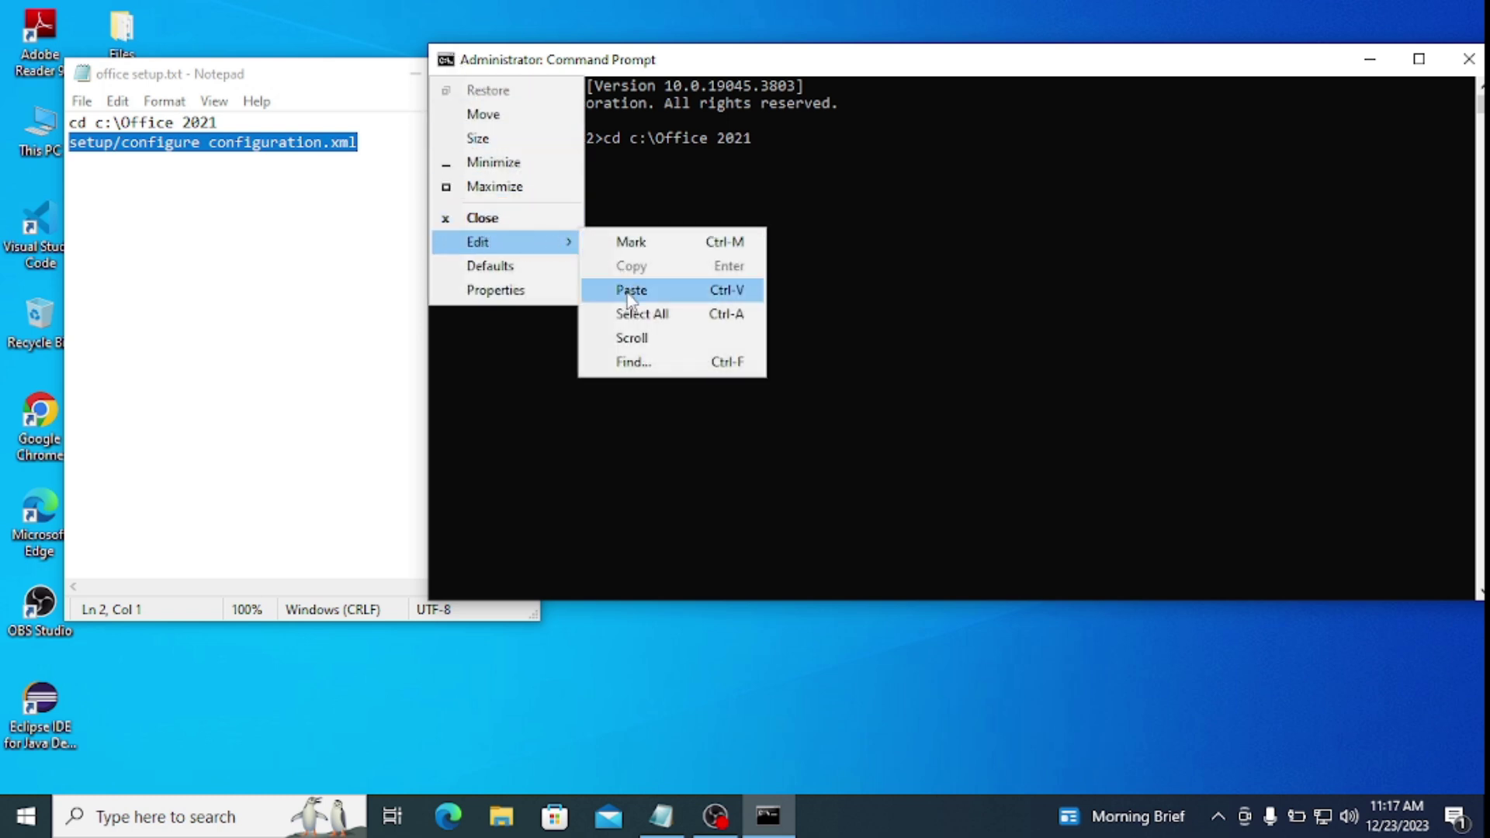
left_click(629, 291)
key("Return")
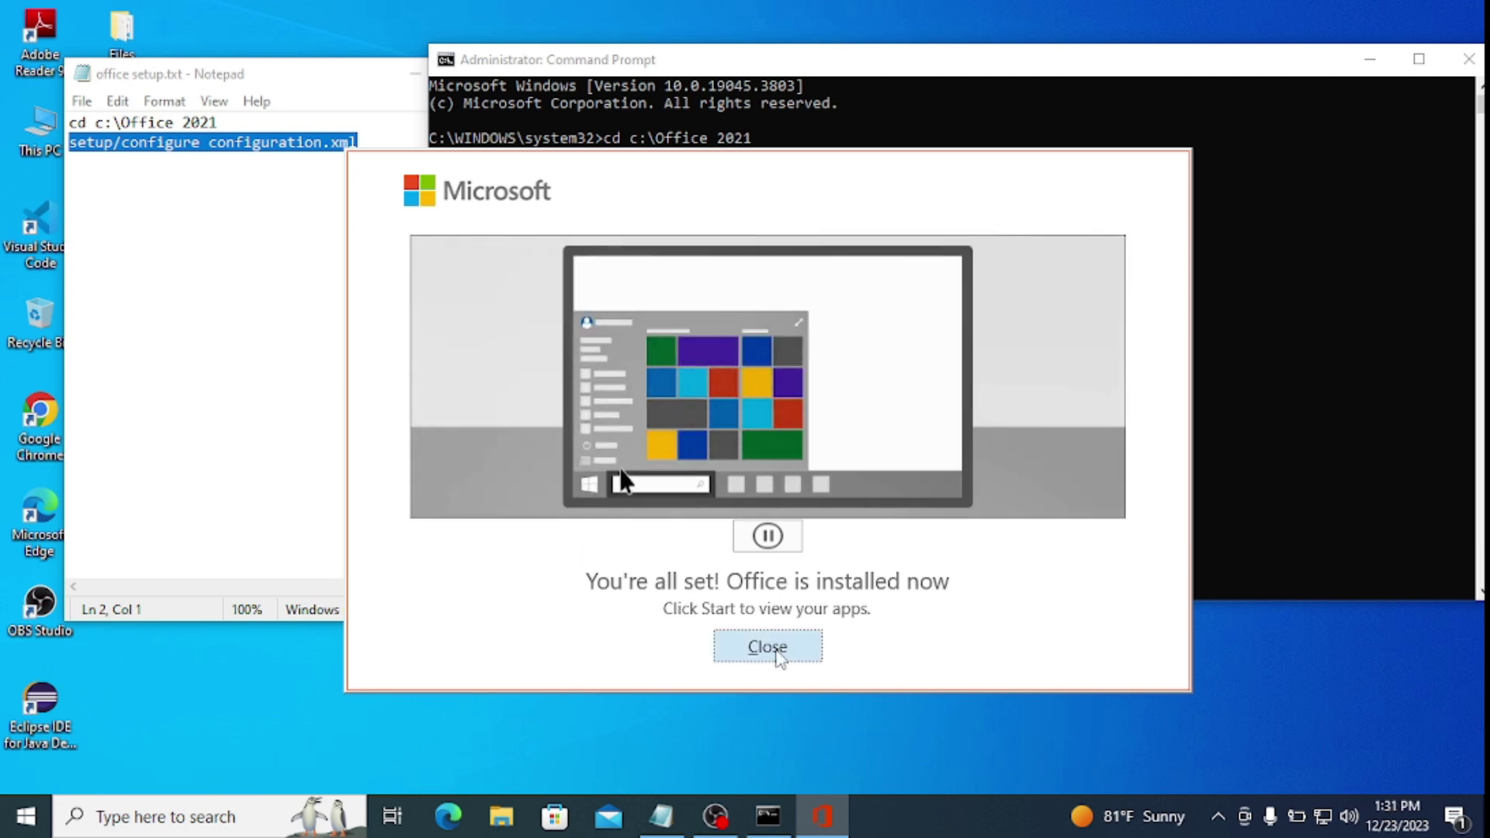
left_click(768, 647)
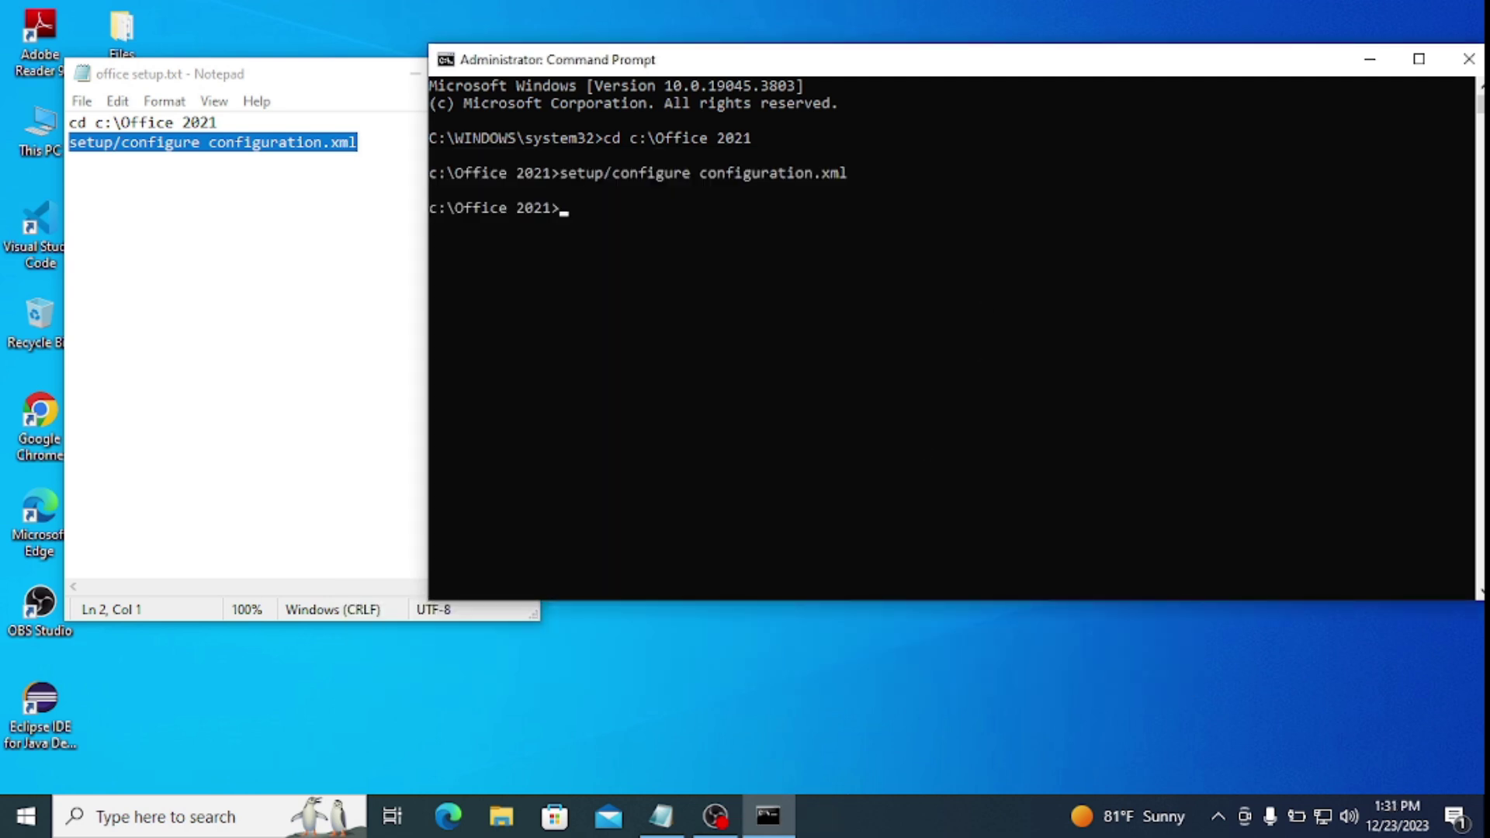
Close Command Prompt and Notepad, then launch PowerPoint from the Start menu
left_click(1470, 61)
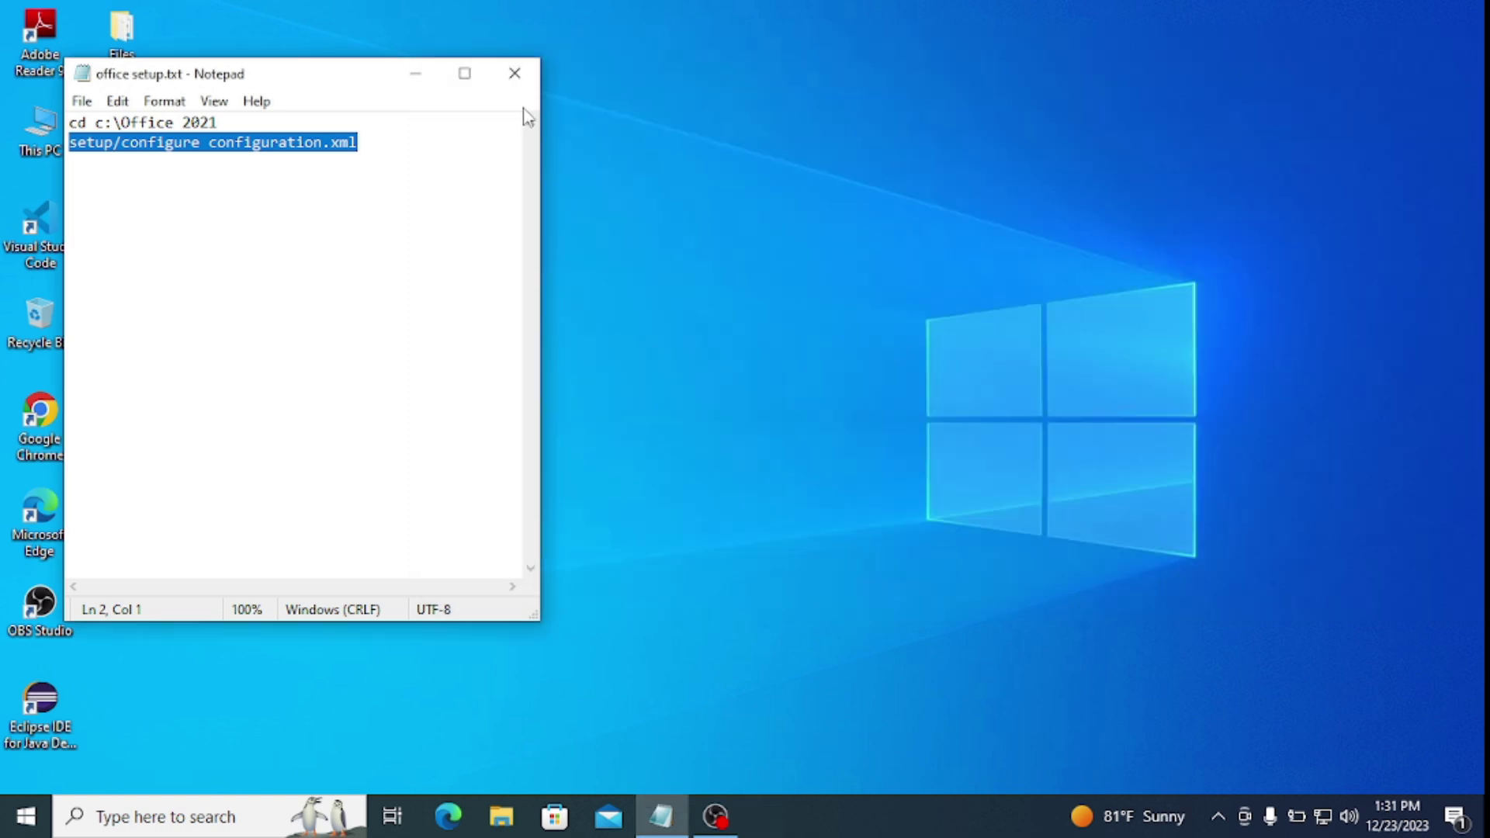
left_click(519, 77)
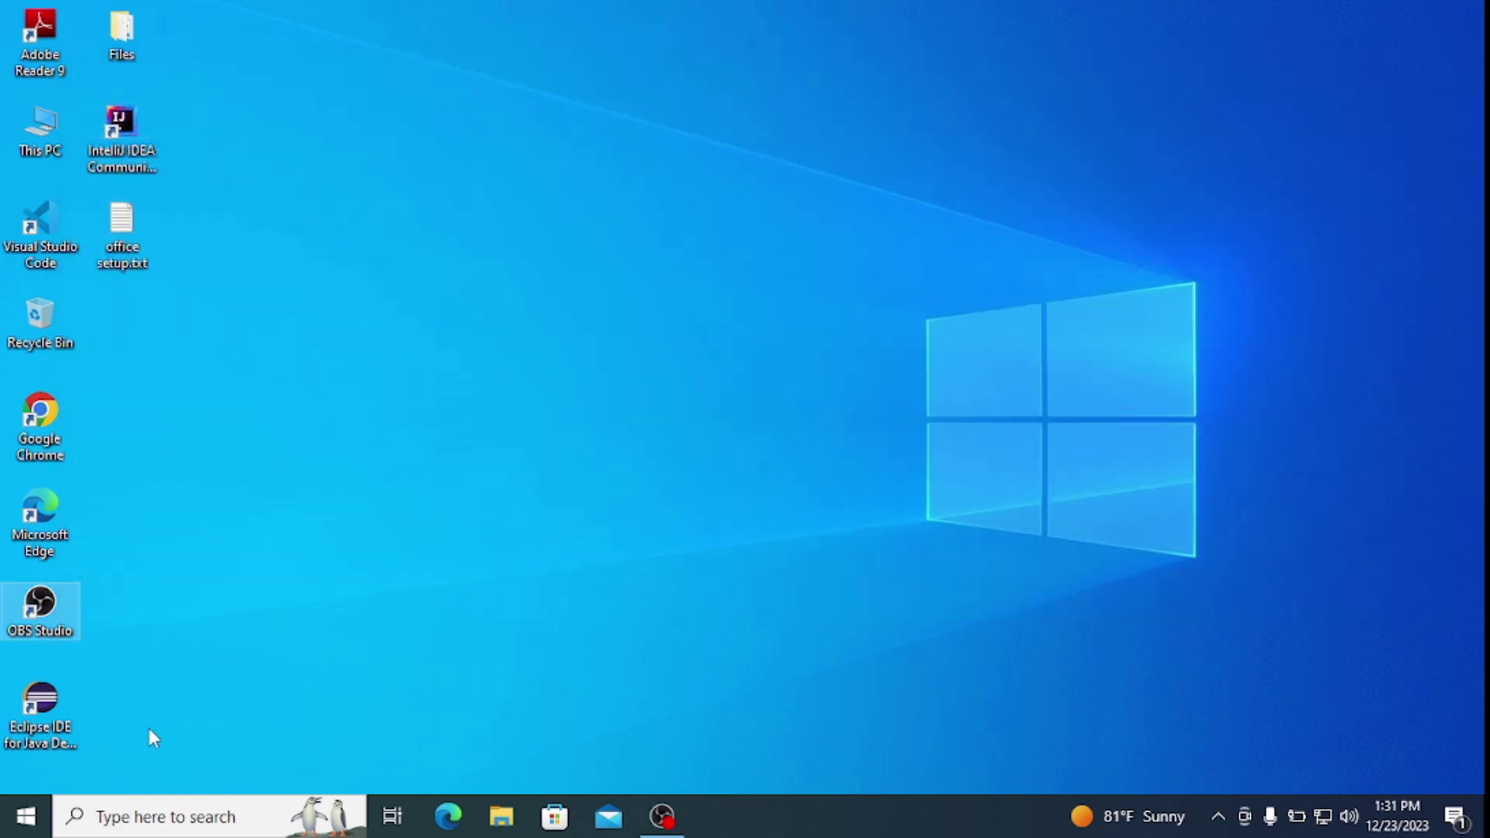
left_click(26, 819)
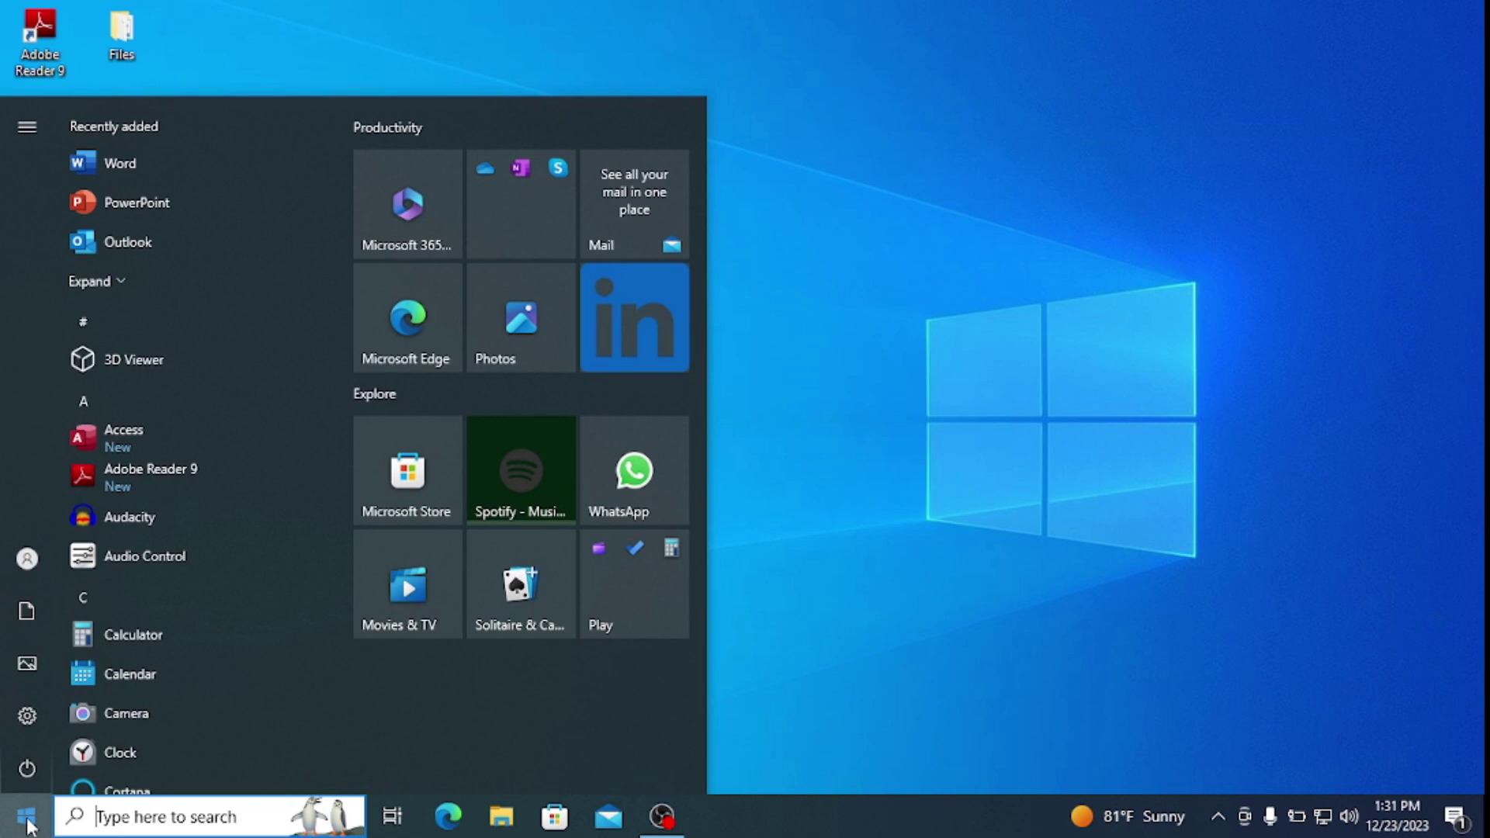
left_click(146, 201)
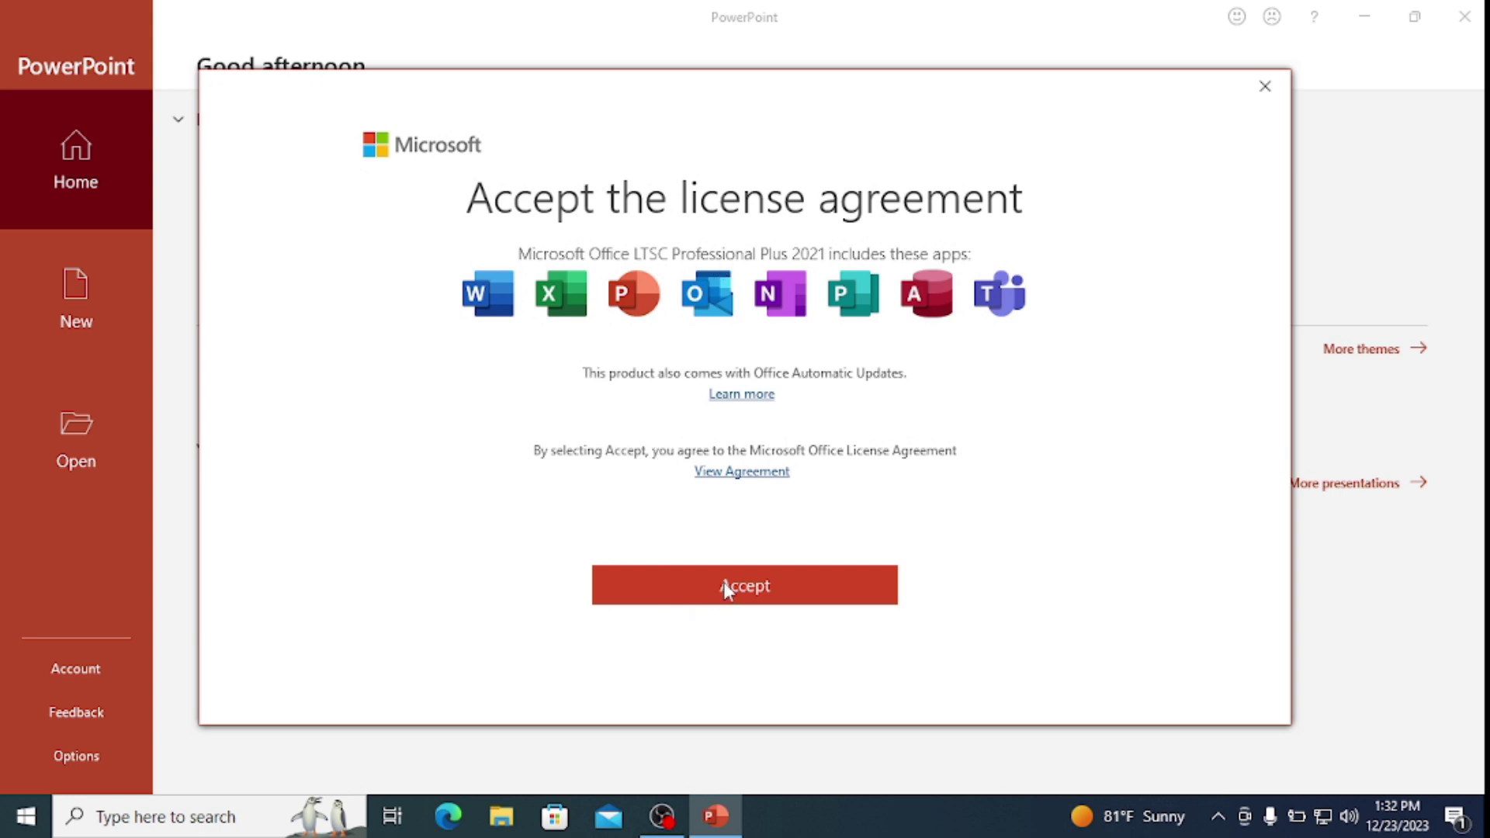
Accept the Office license agreement, dismiss the privacy notice and close PowerPoint
left_click(722, 589)
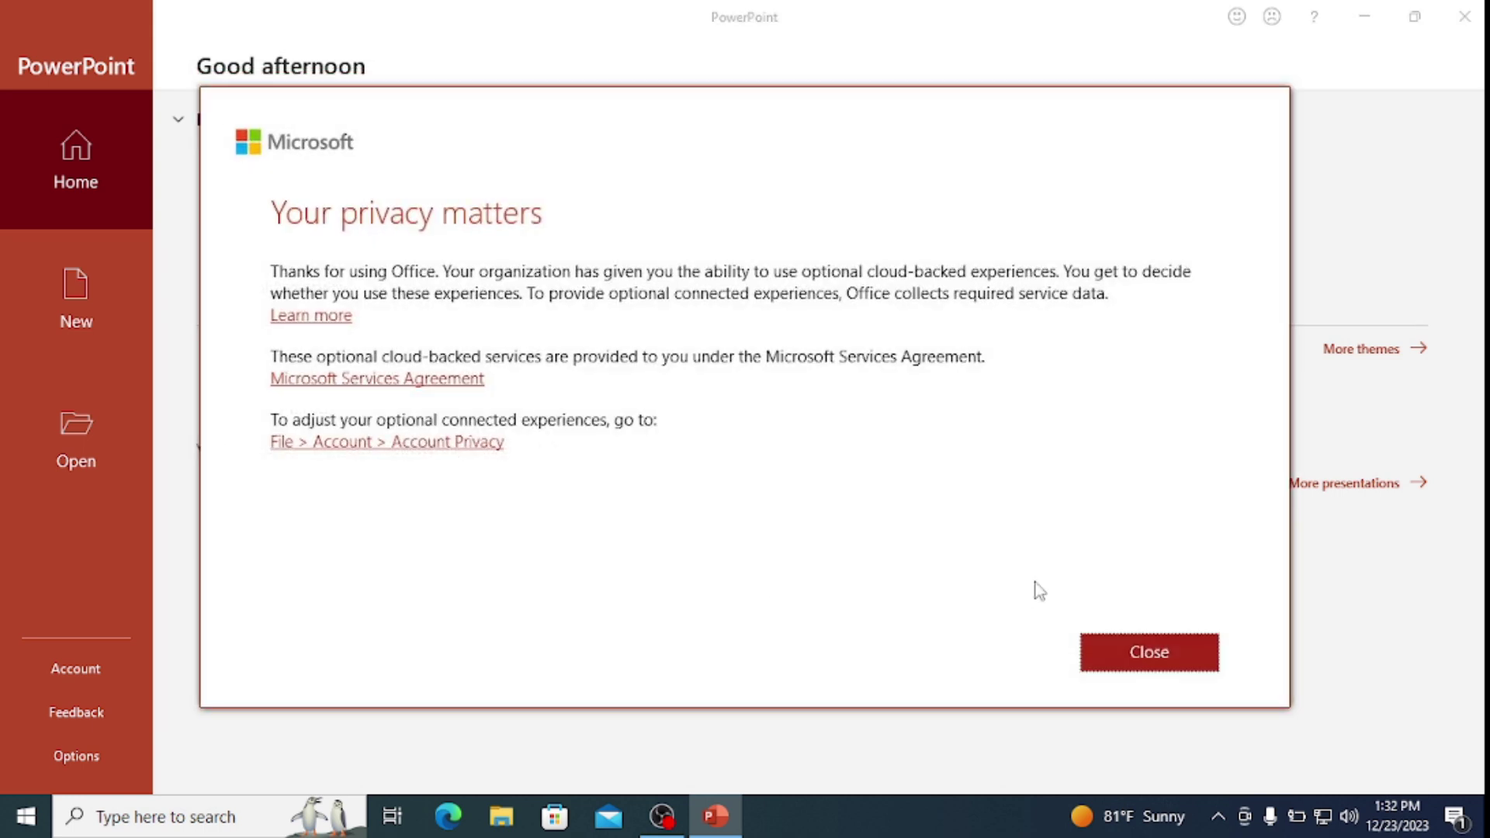
left_click(1128, 659)
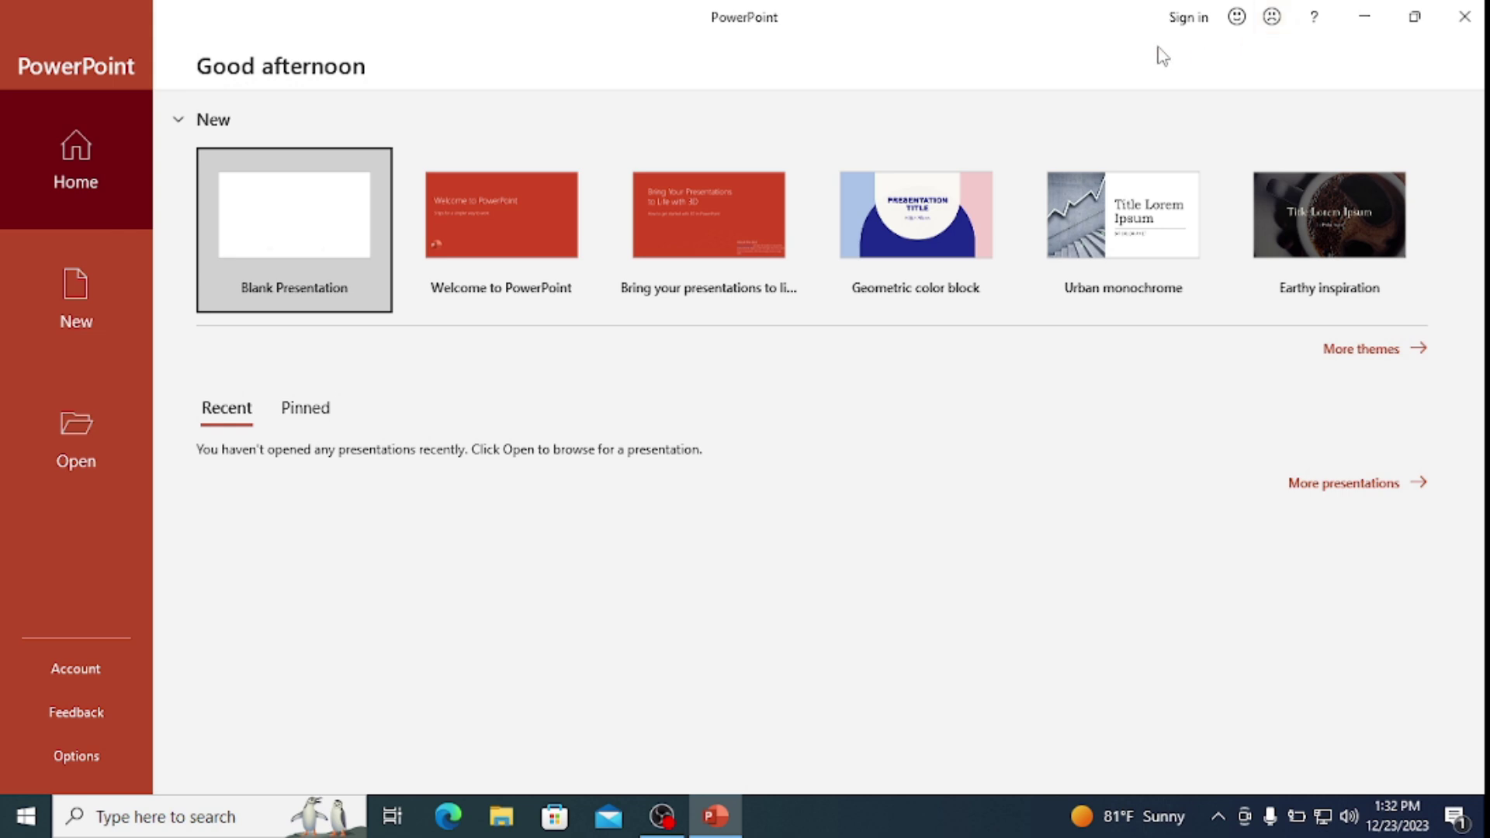
left_click(1466, 16)
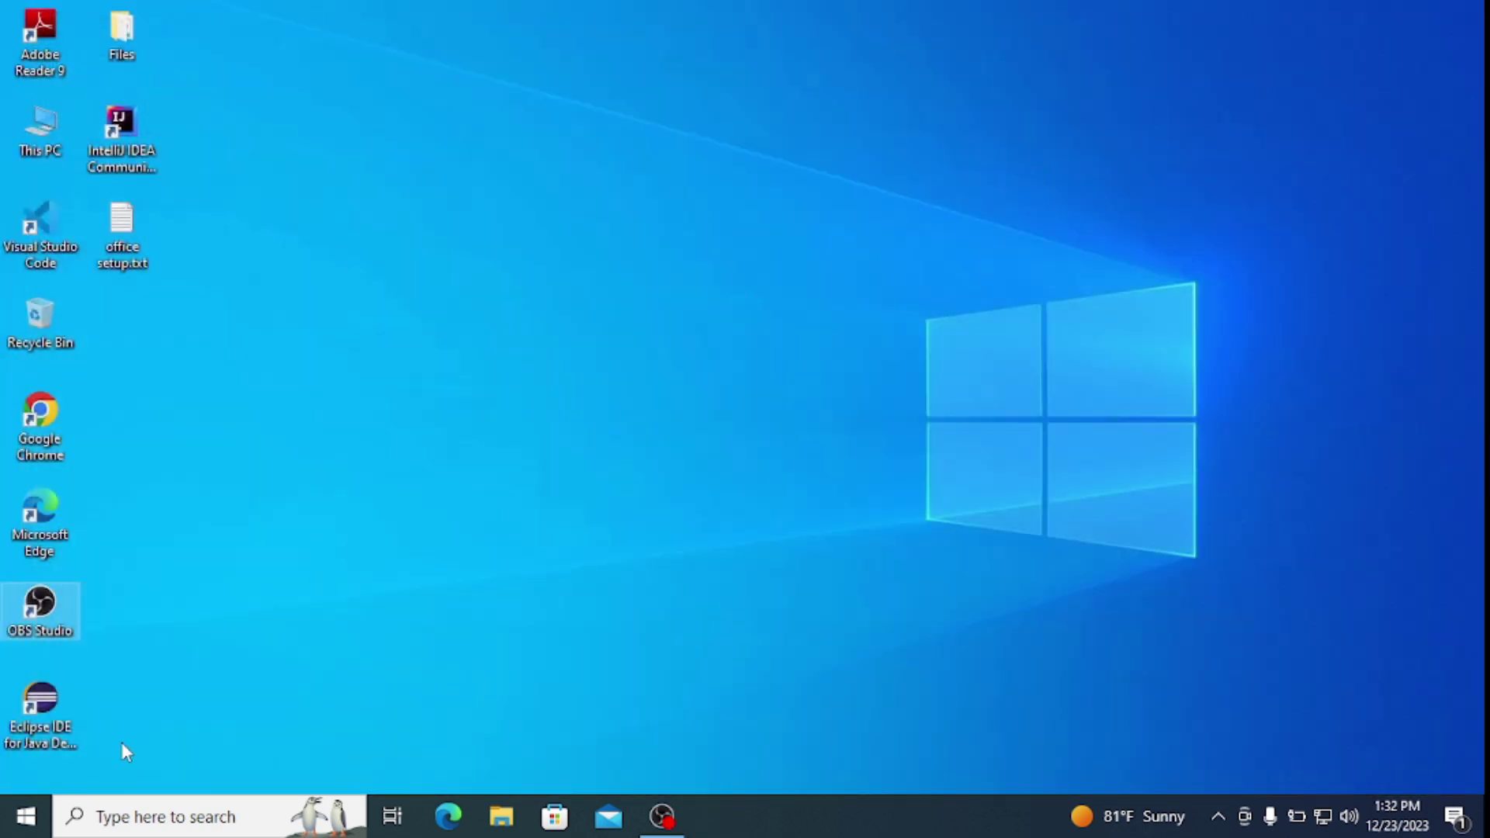
Launch Word from the Start menu to confirm it starts, then close it
left_click(25, 816)
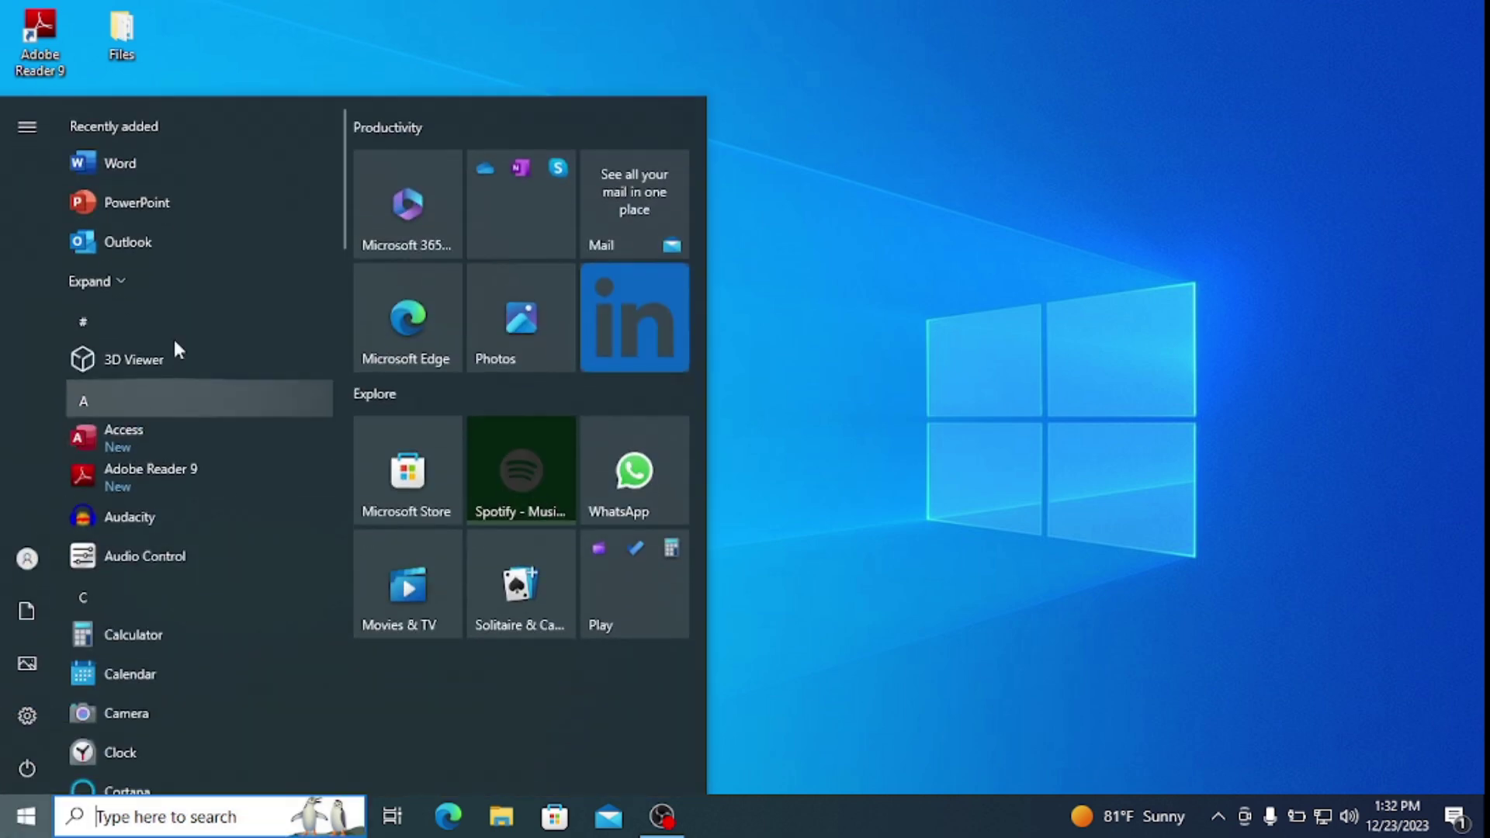
left_click(137, 158)
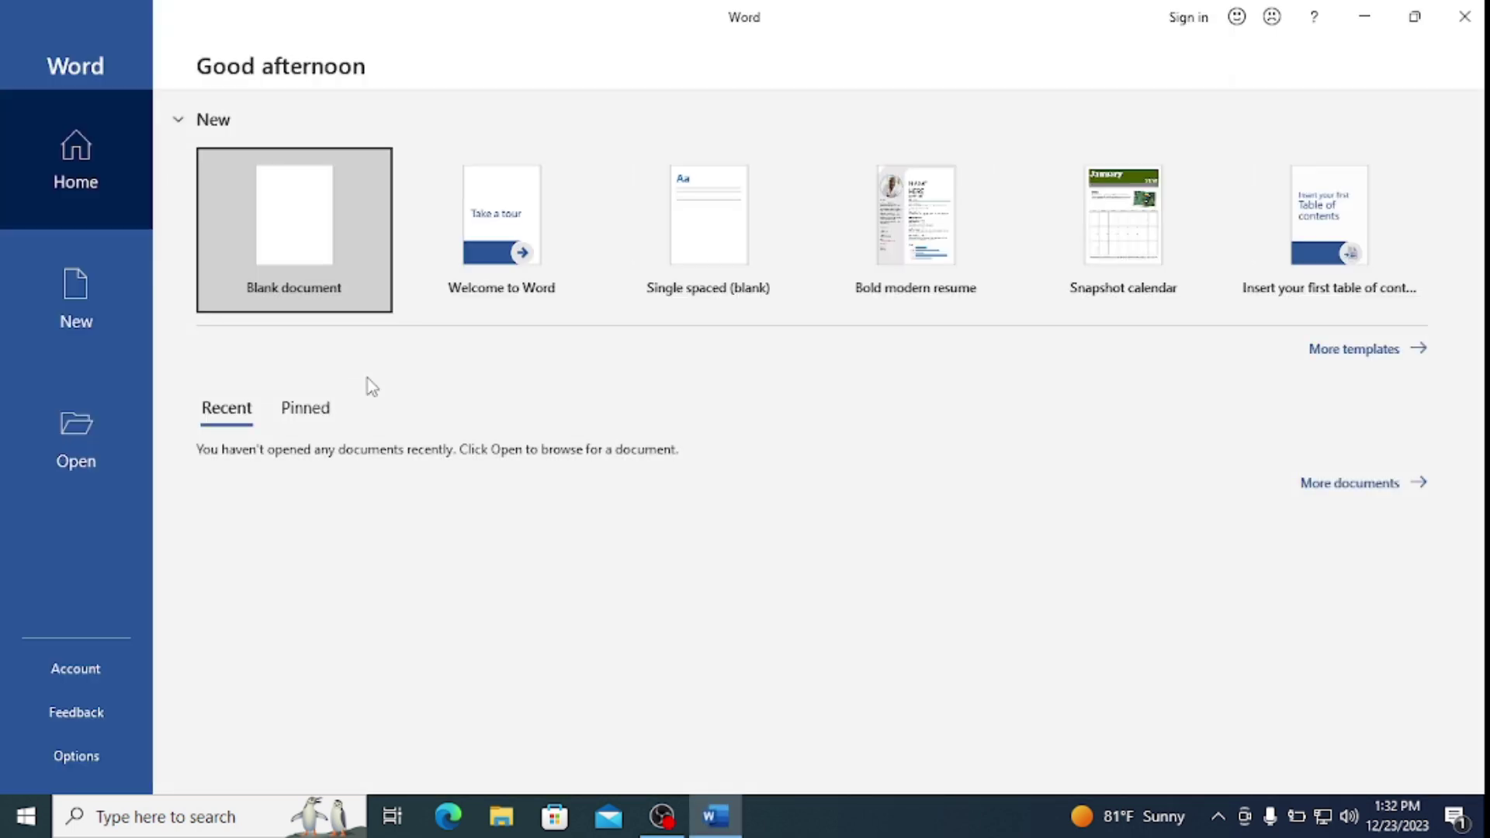
left_click(1469, 16)
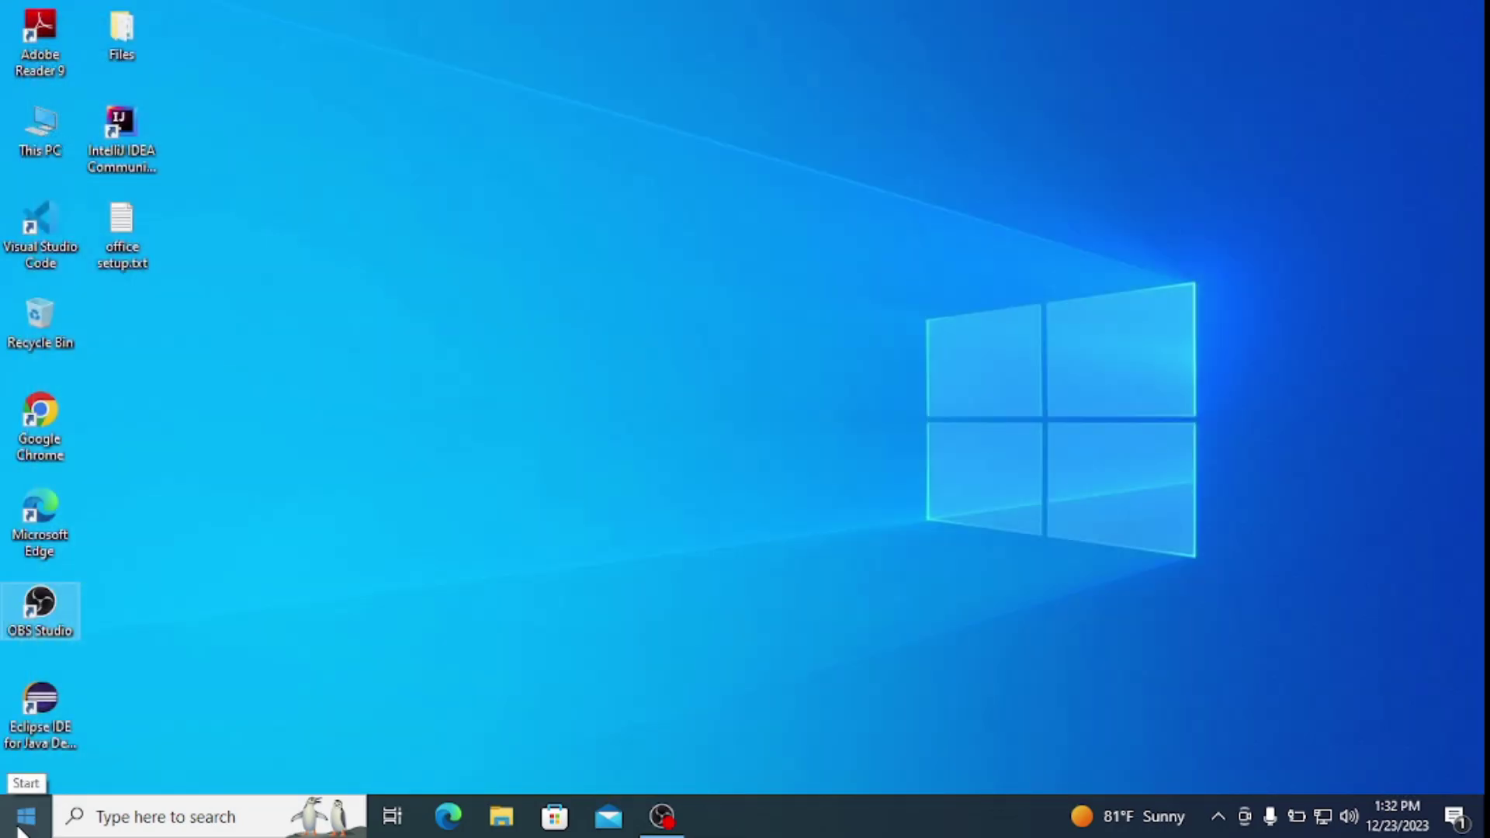
Search for Excel, launch it to its start screen, then close it
left_click(25, 824)
type("e")
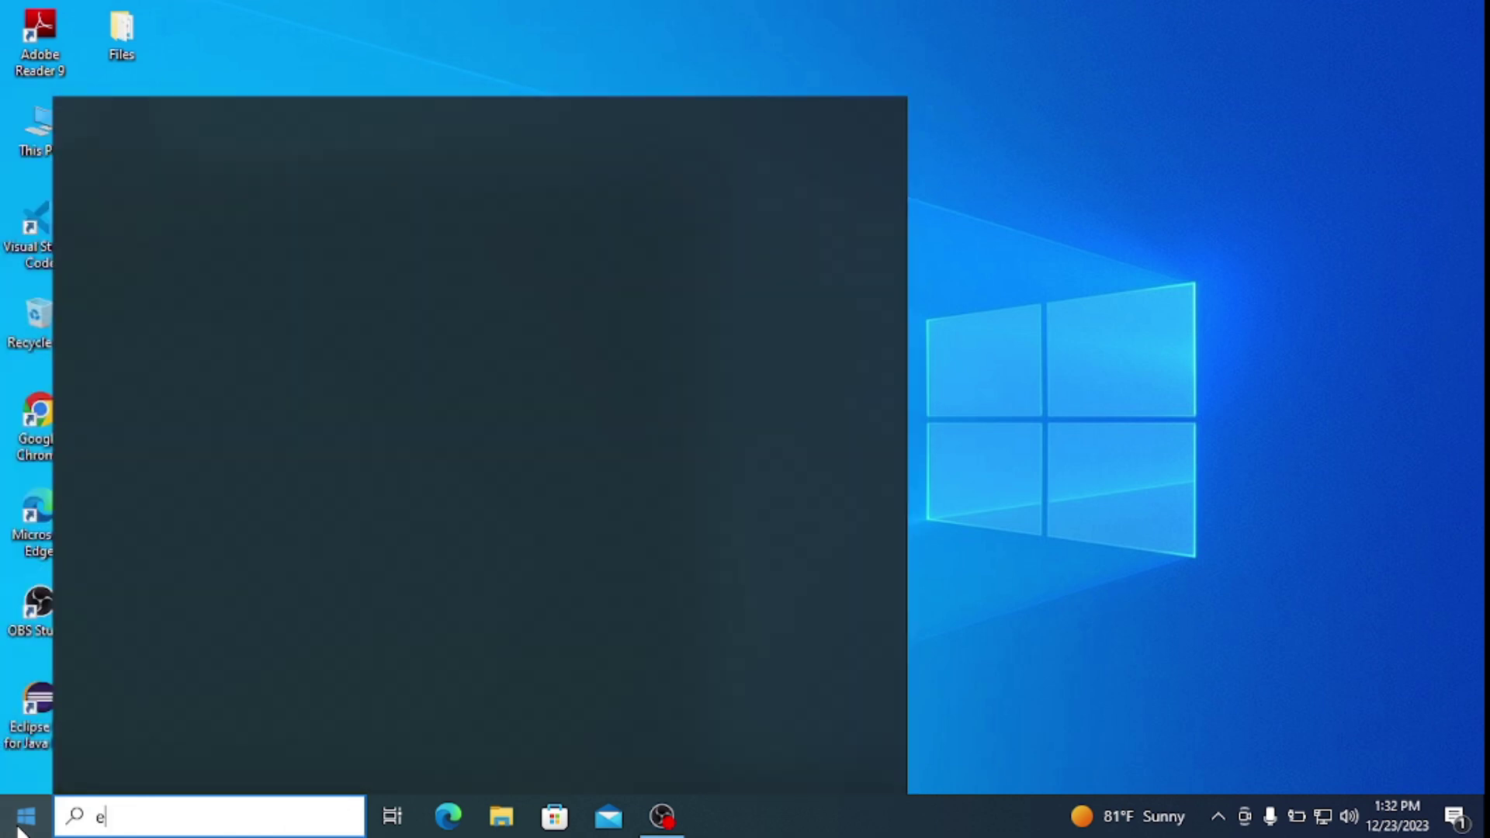
type("xcel")
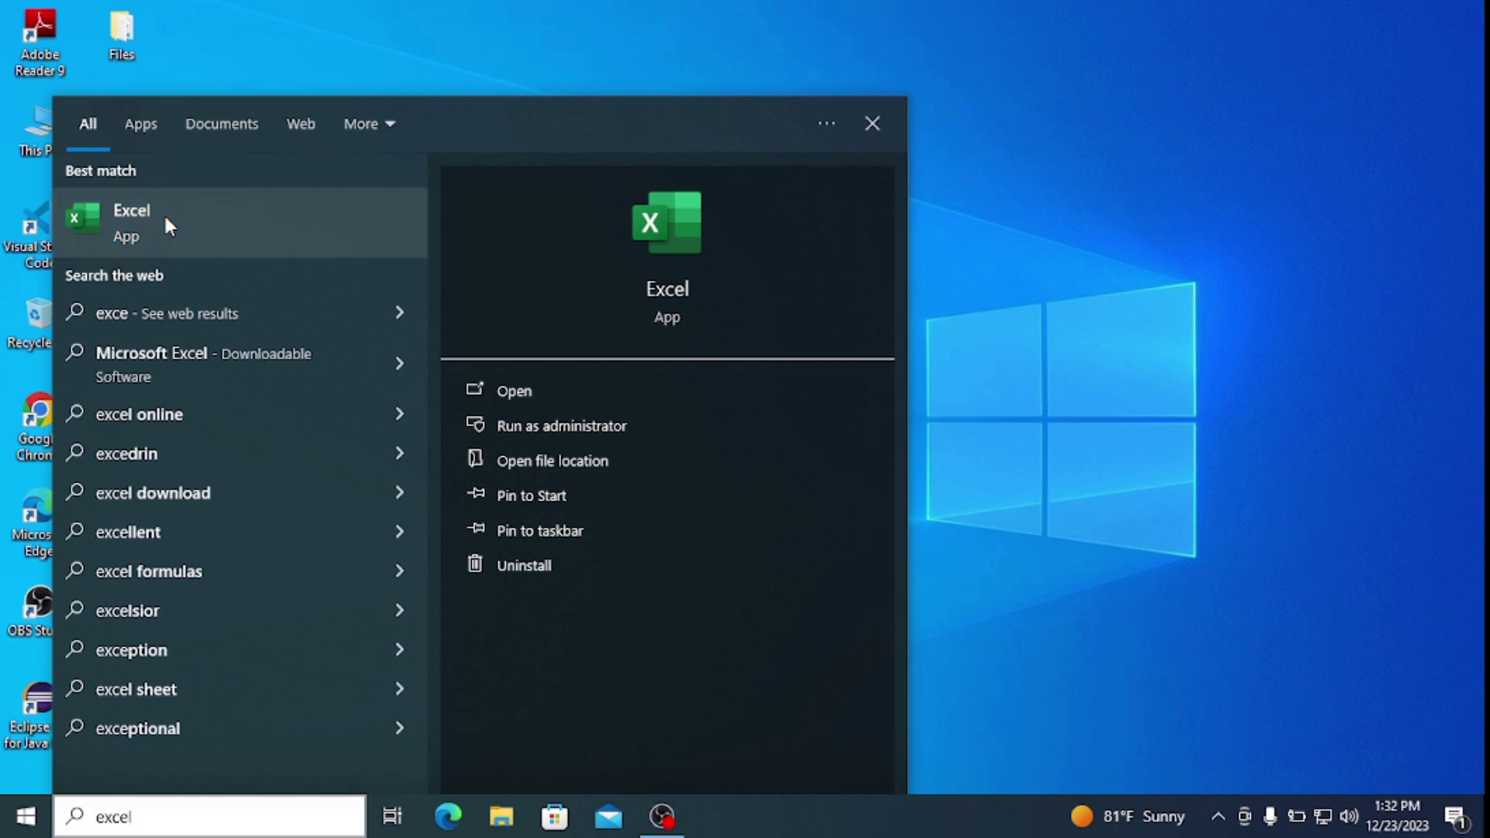
left_click(164, 216)
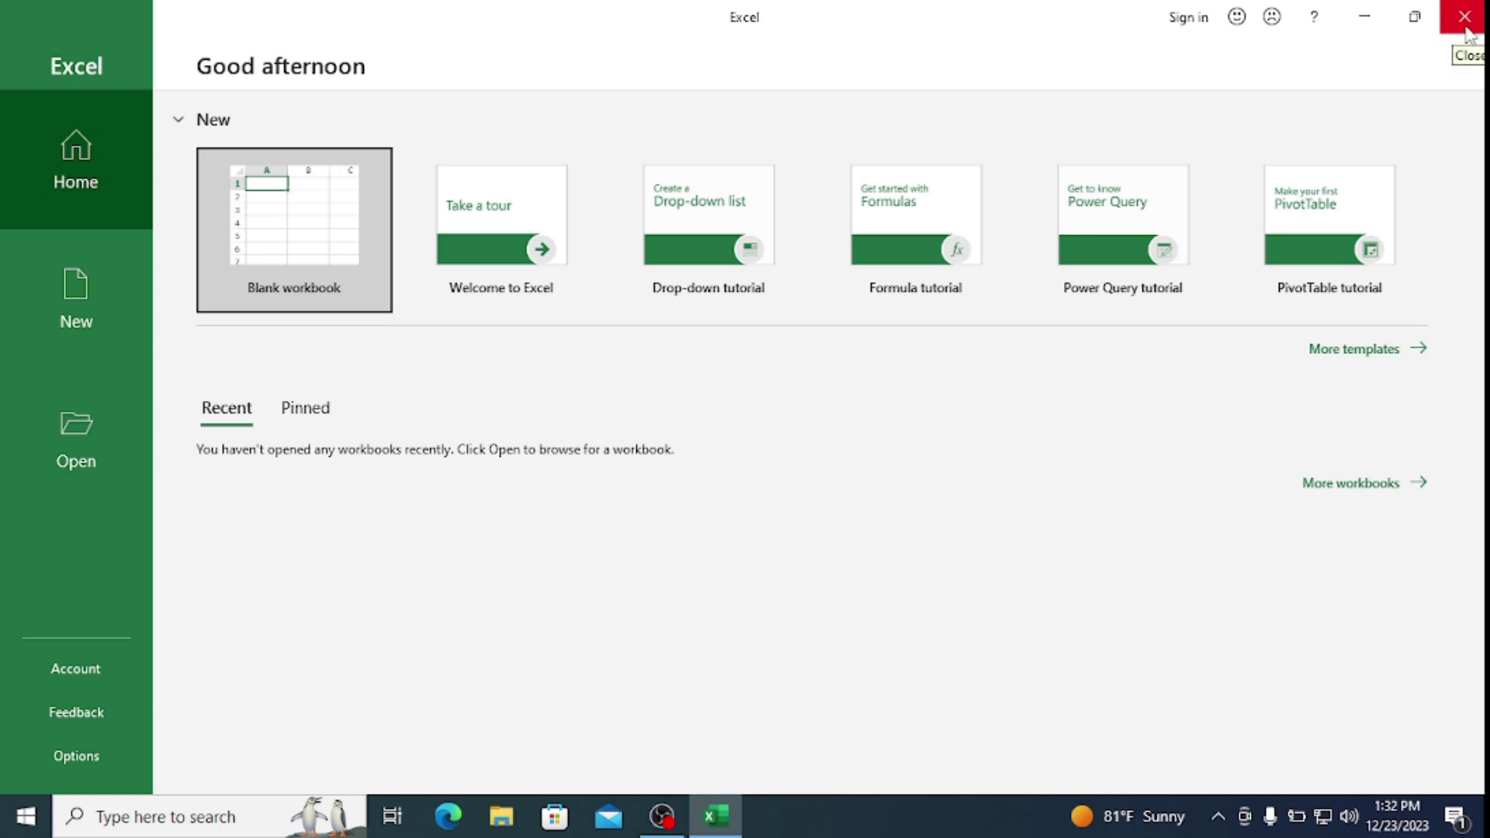
left_click(1466, 25)
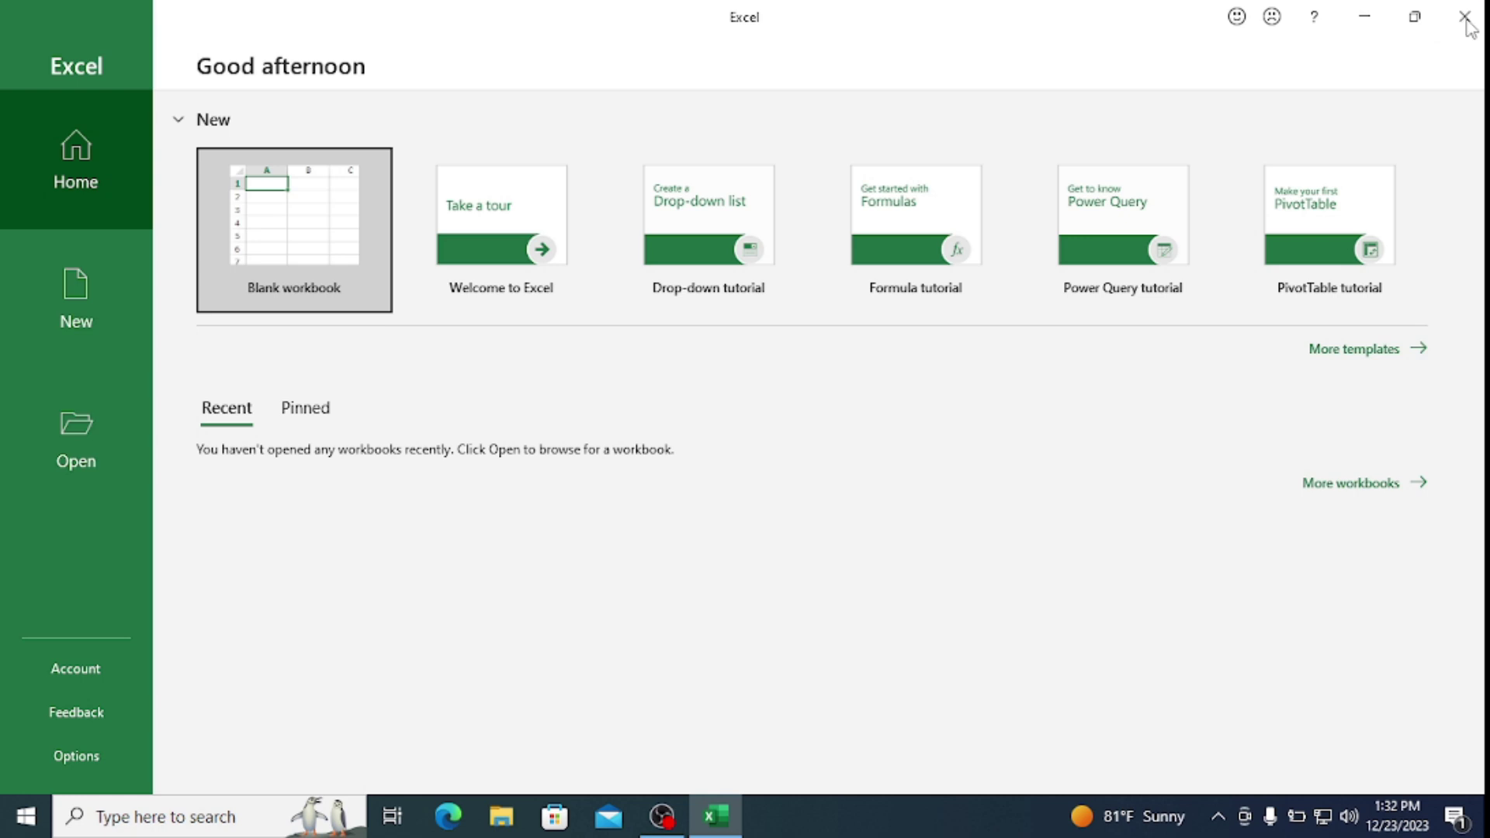